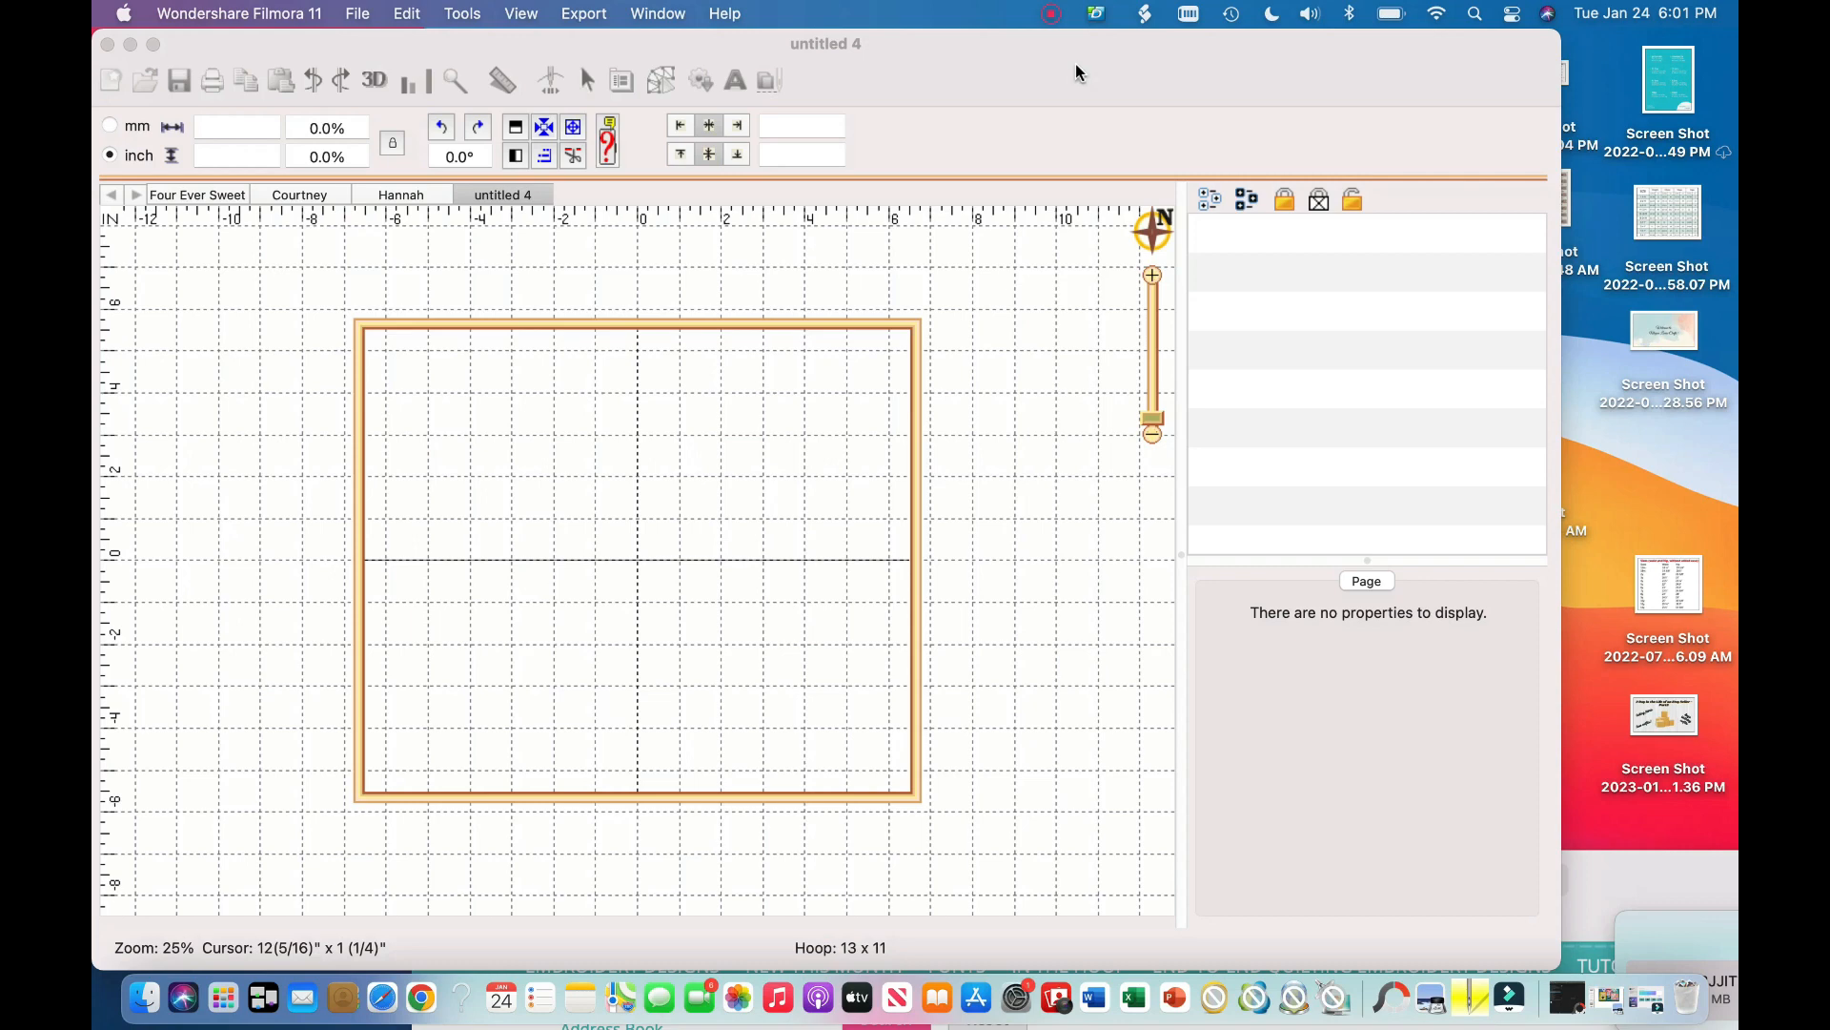
left_click(1077, 72)
left_click_drag(1078, 66, 1128, 53)
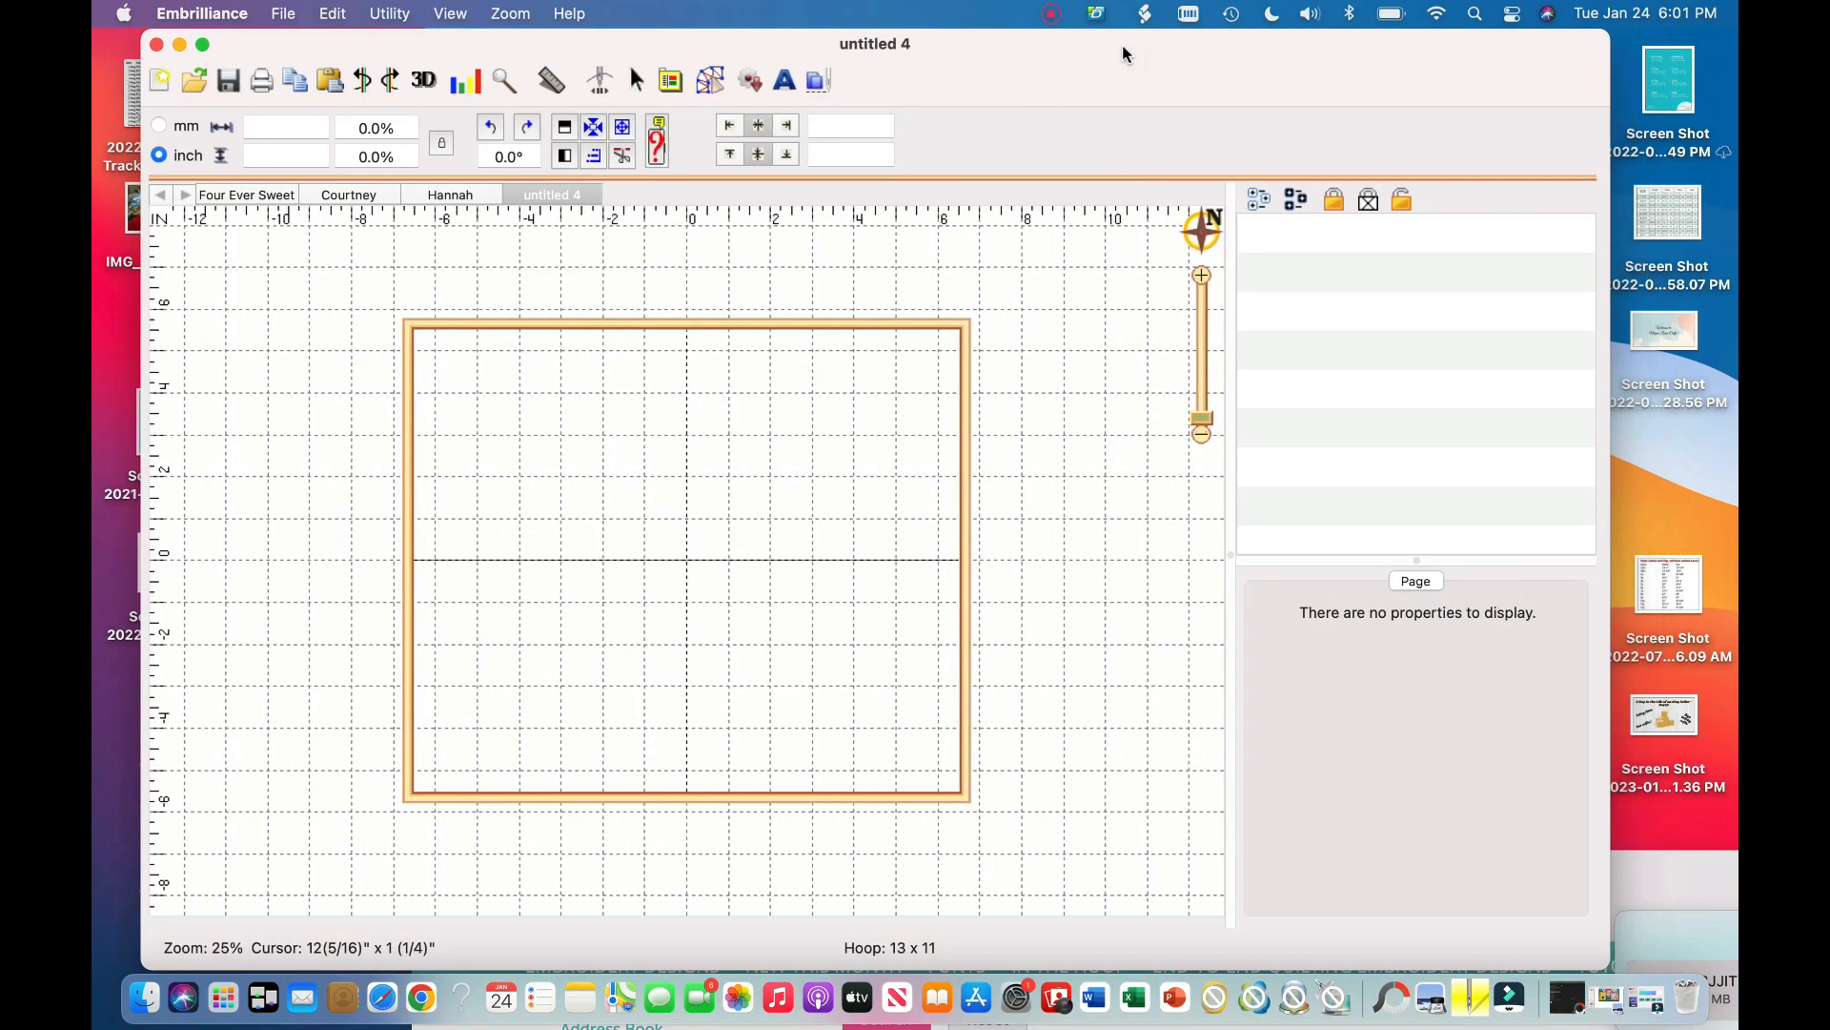
left_click(1200, 275)
left_click(1200, 432)
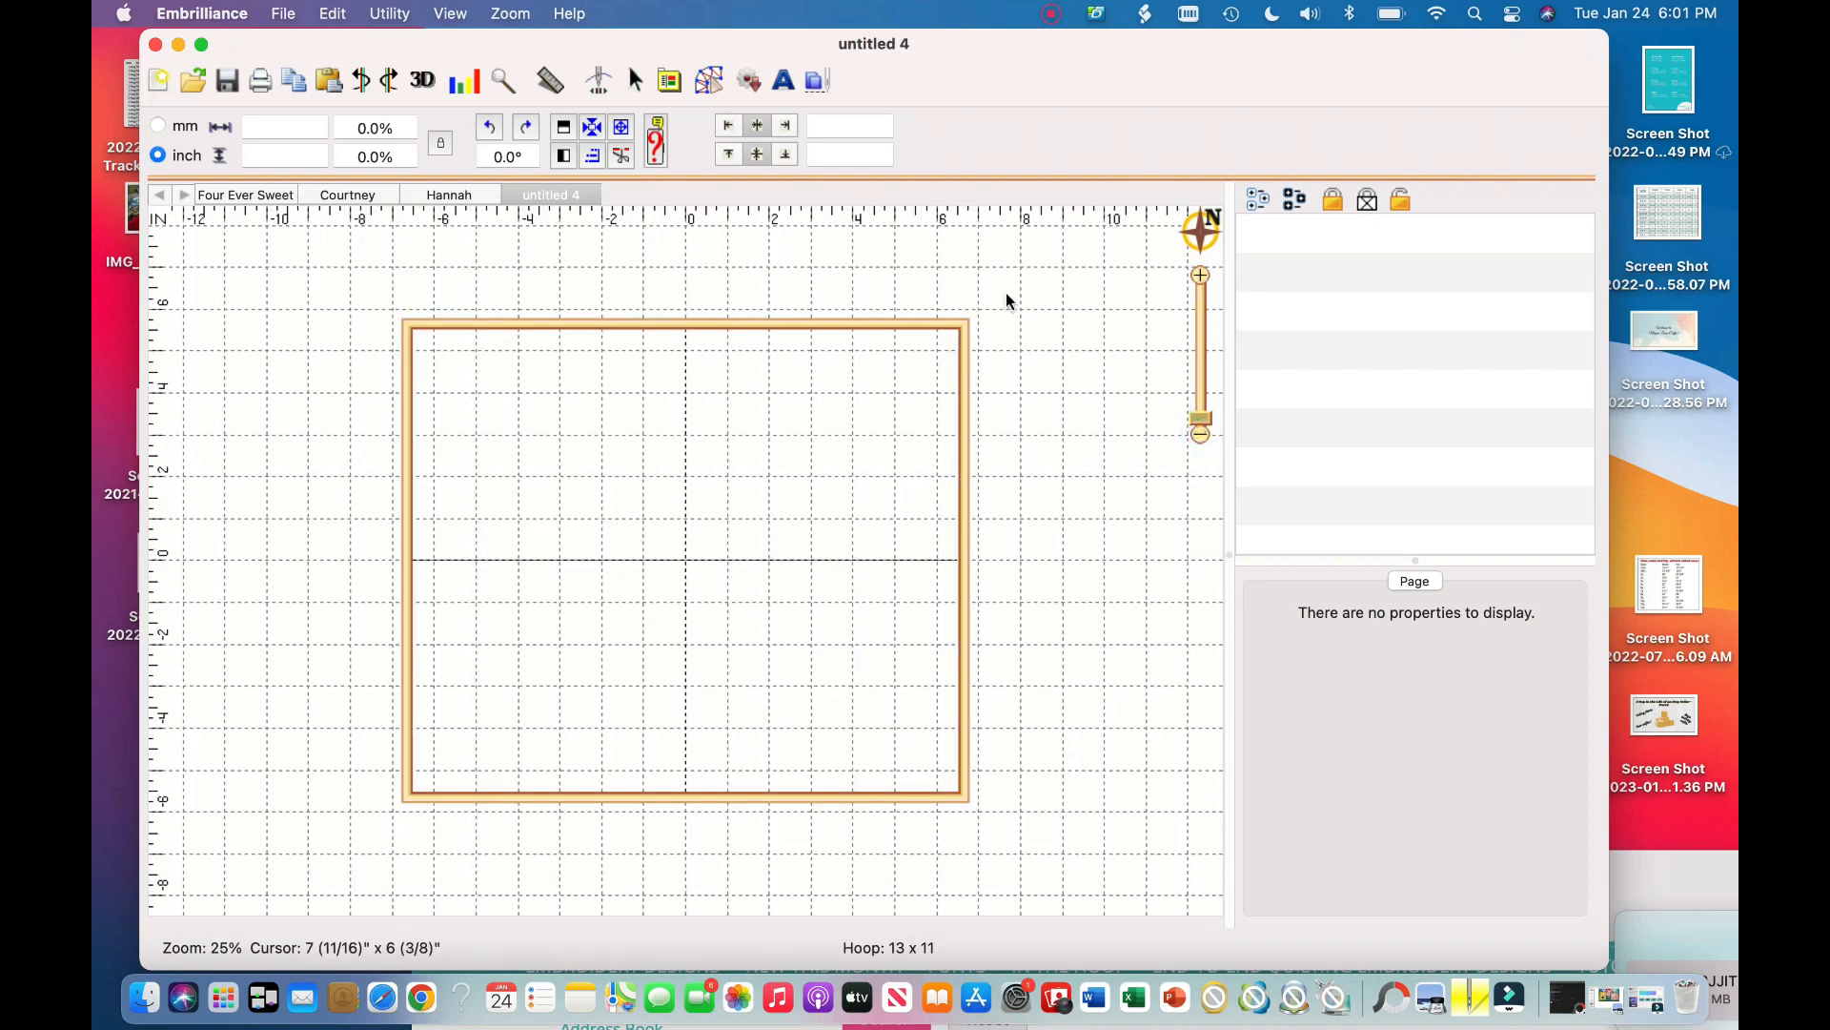
left_click_drag(986, 44, 947, 42)
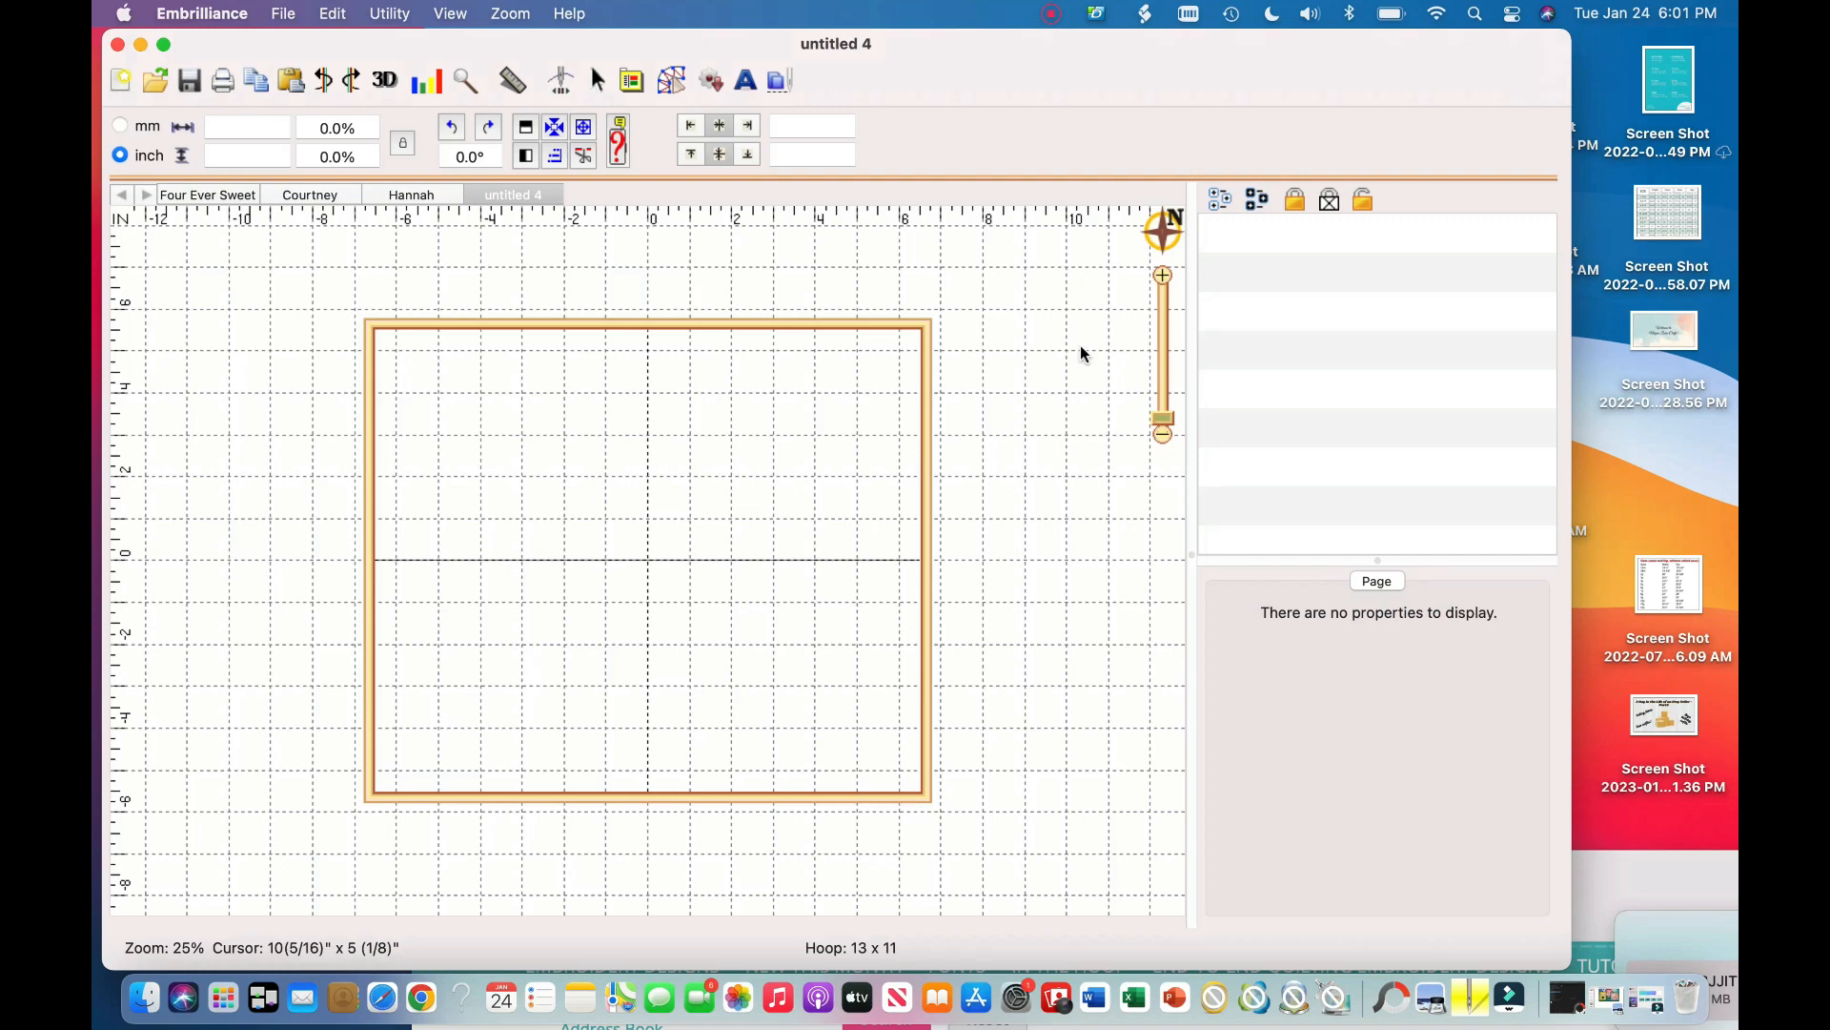
mouse_move(1193, 43)
left_mouse_down()
mouse_move(1215, 38)
mouse_move(1192, 32)
left_mouse_up()
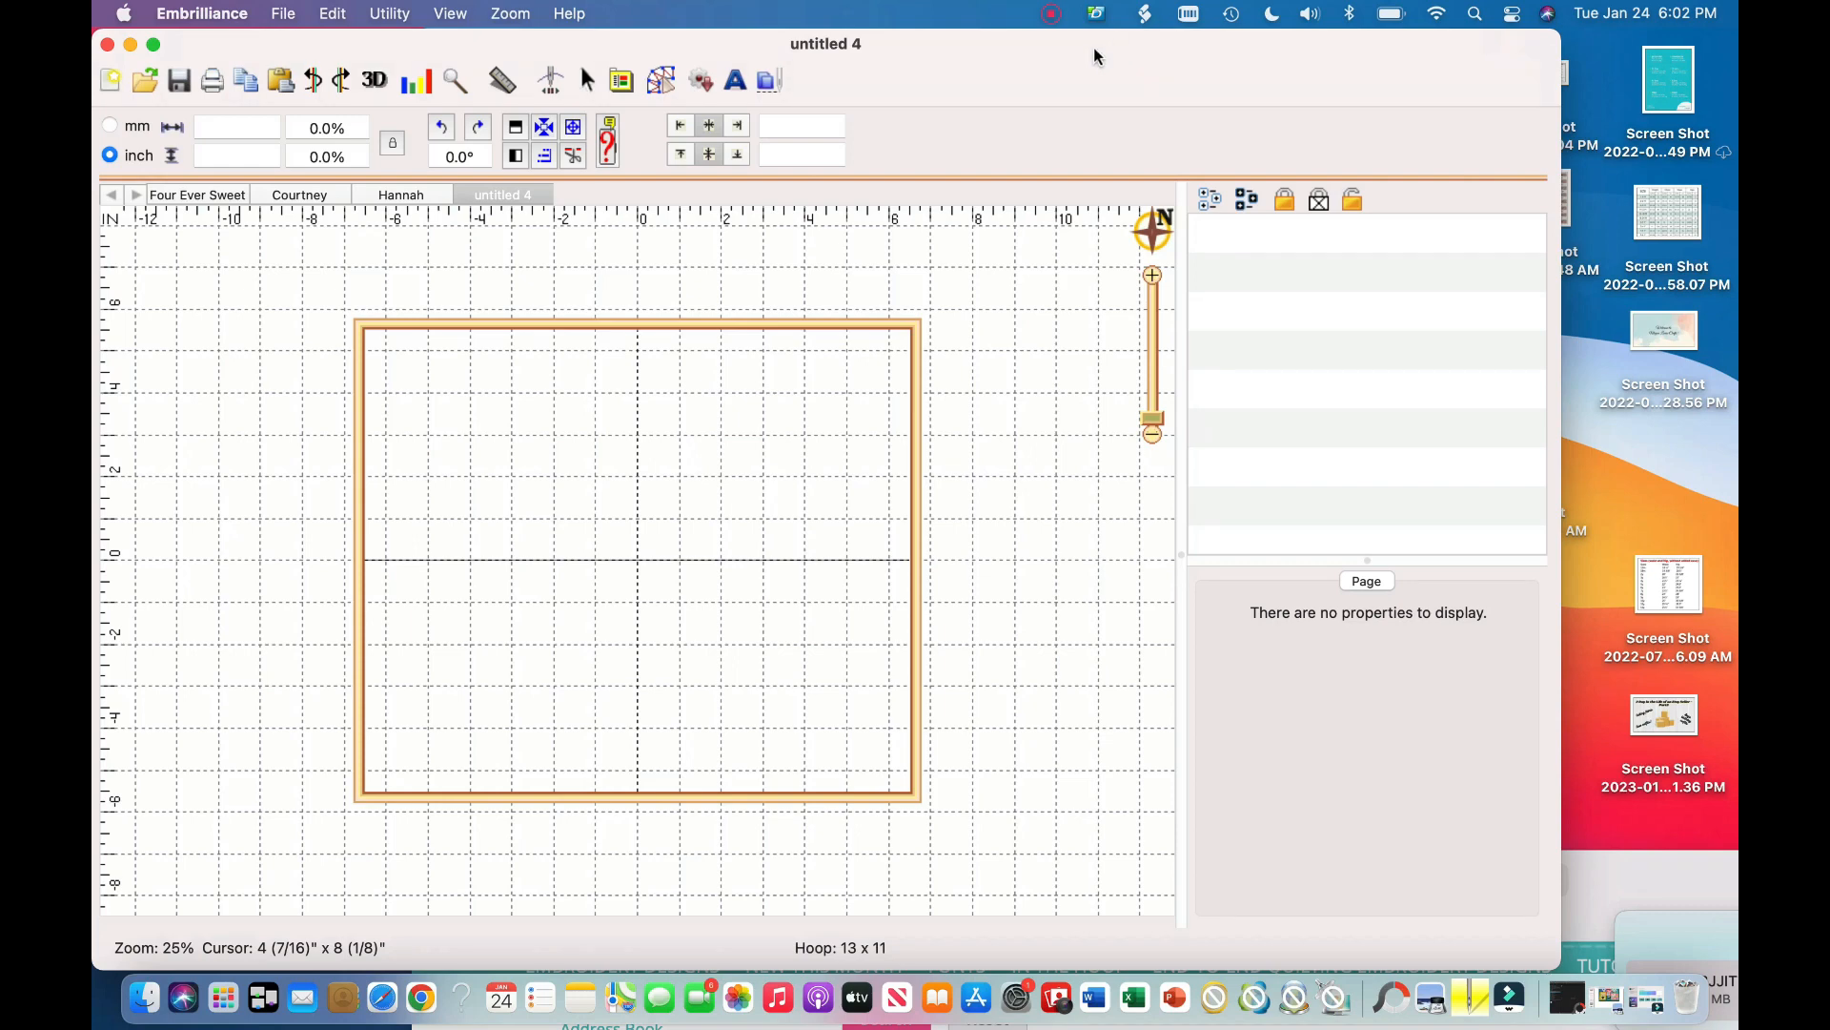
left_click(997, 54)
mouse_move(1029, 40)
left_mouse_down()
mouse_move(1078, 39)
mouse_move(1047, 40)
left_mouse_up()
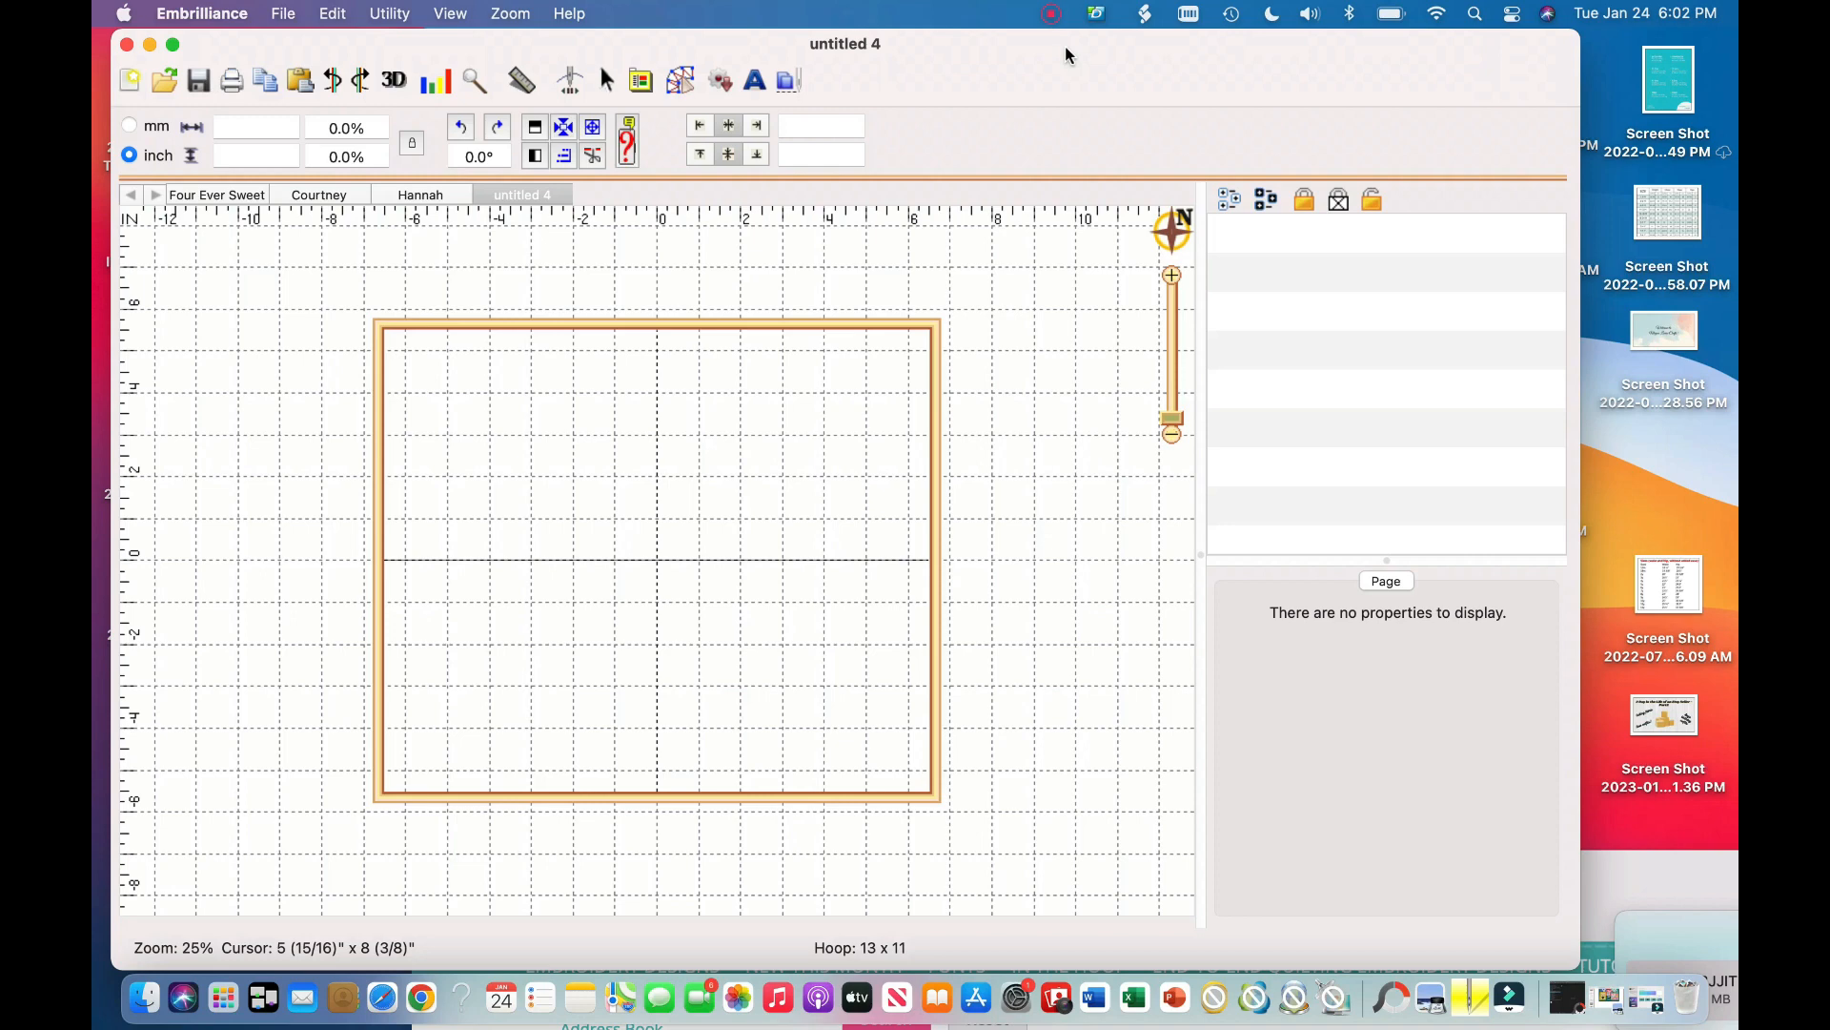
Import 6x10 Bunny Block 4.dst from the Easter bunnies placemat folder into the empty 13 x 11 hoop page
left_click_drag(1066, 48, 802, 3)
left_click(1378, 222)
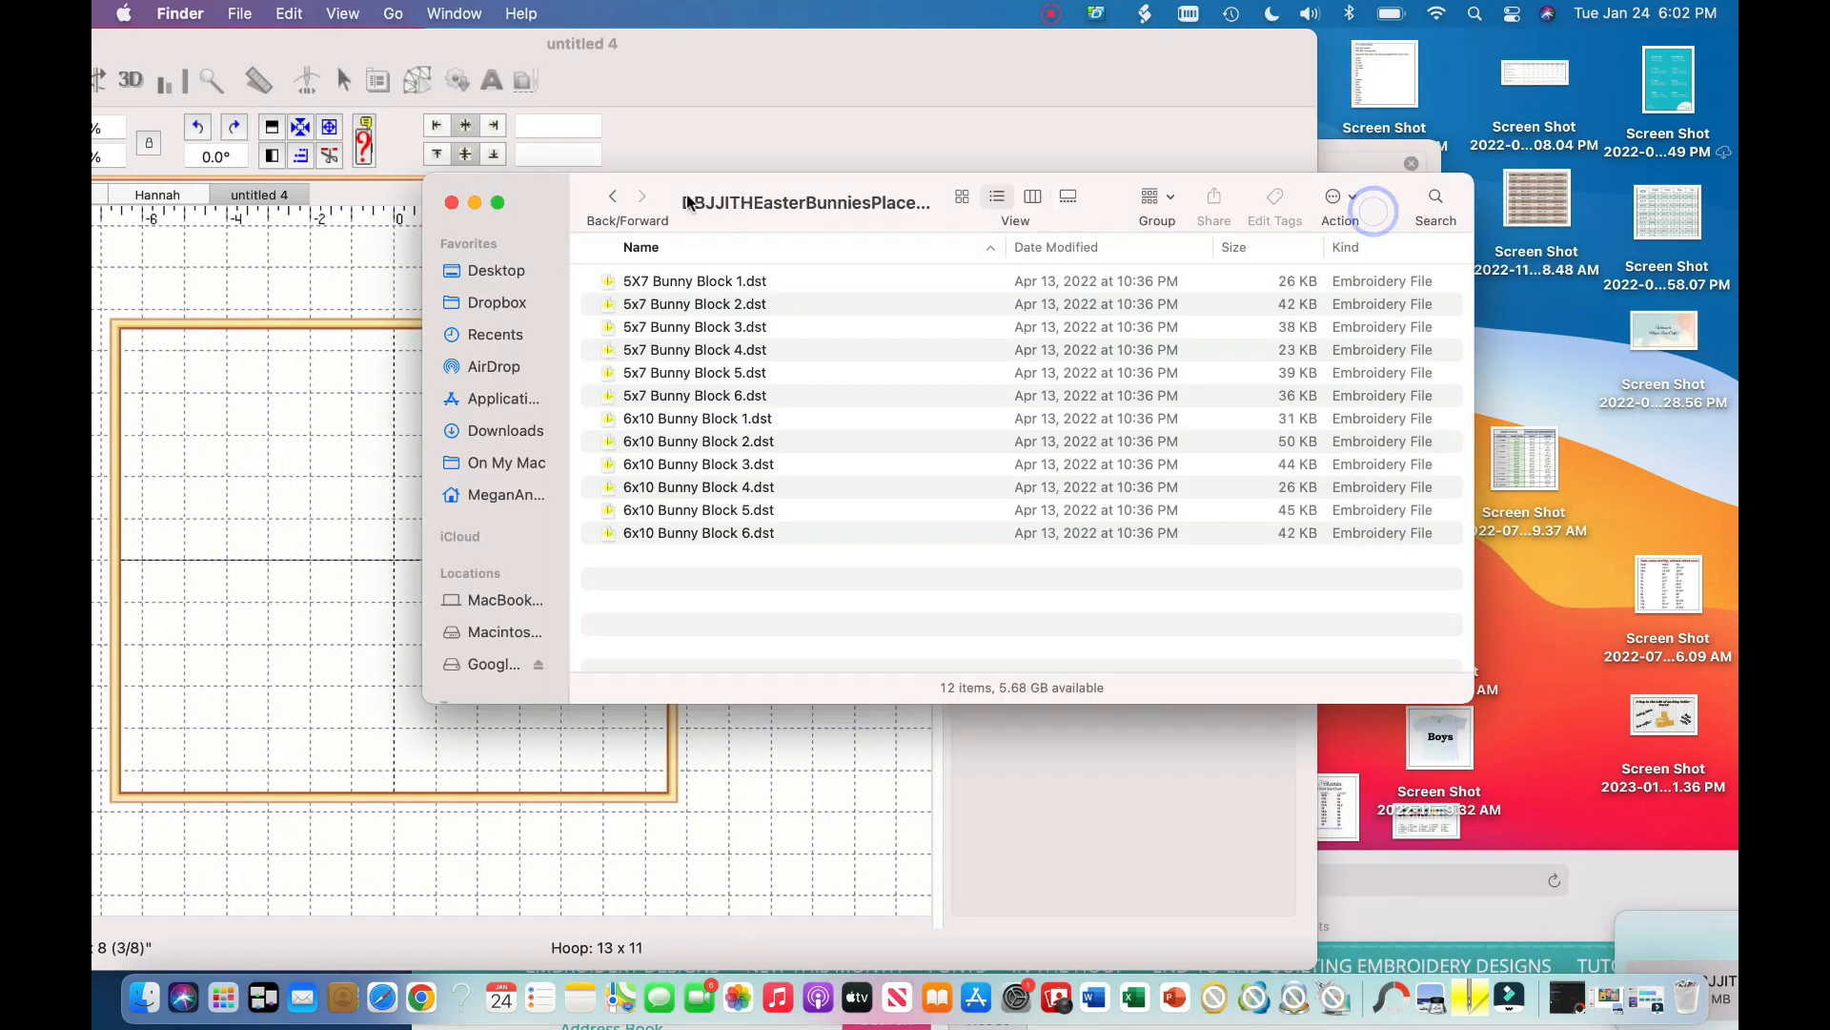
left_click_drag(658, 201, 1176, 25)
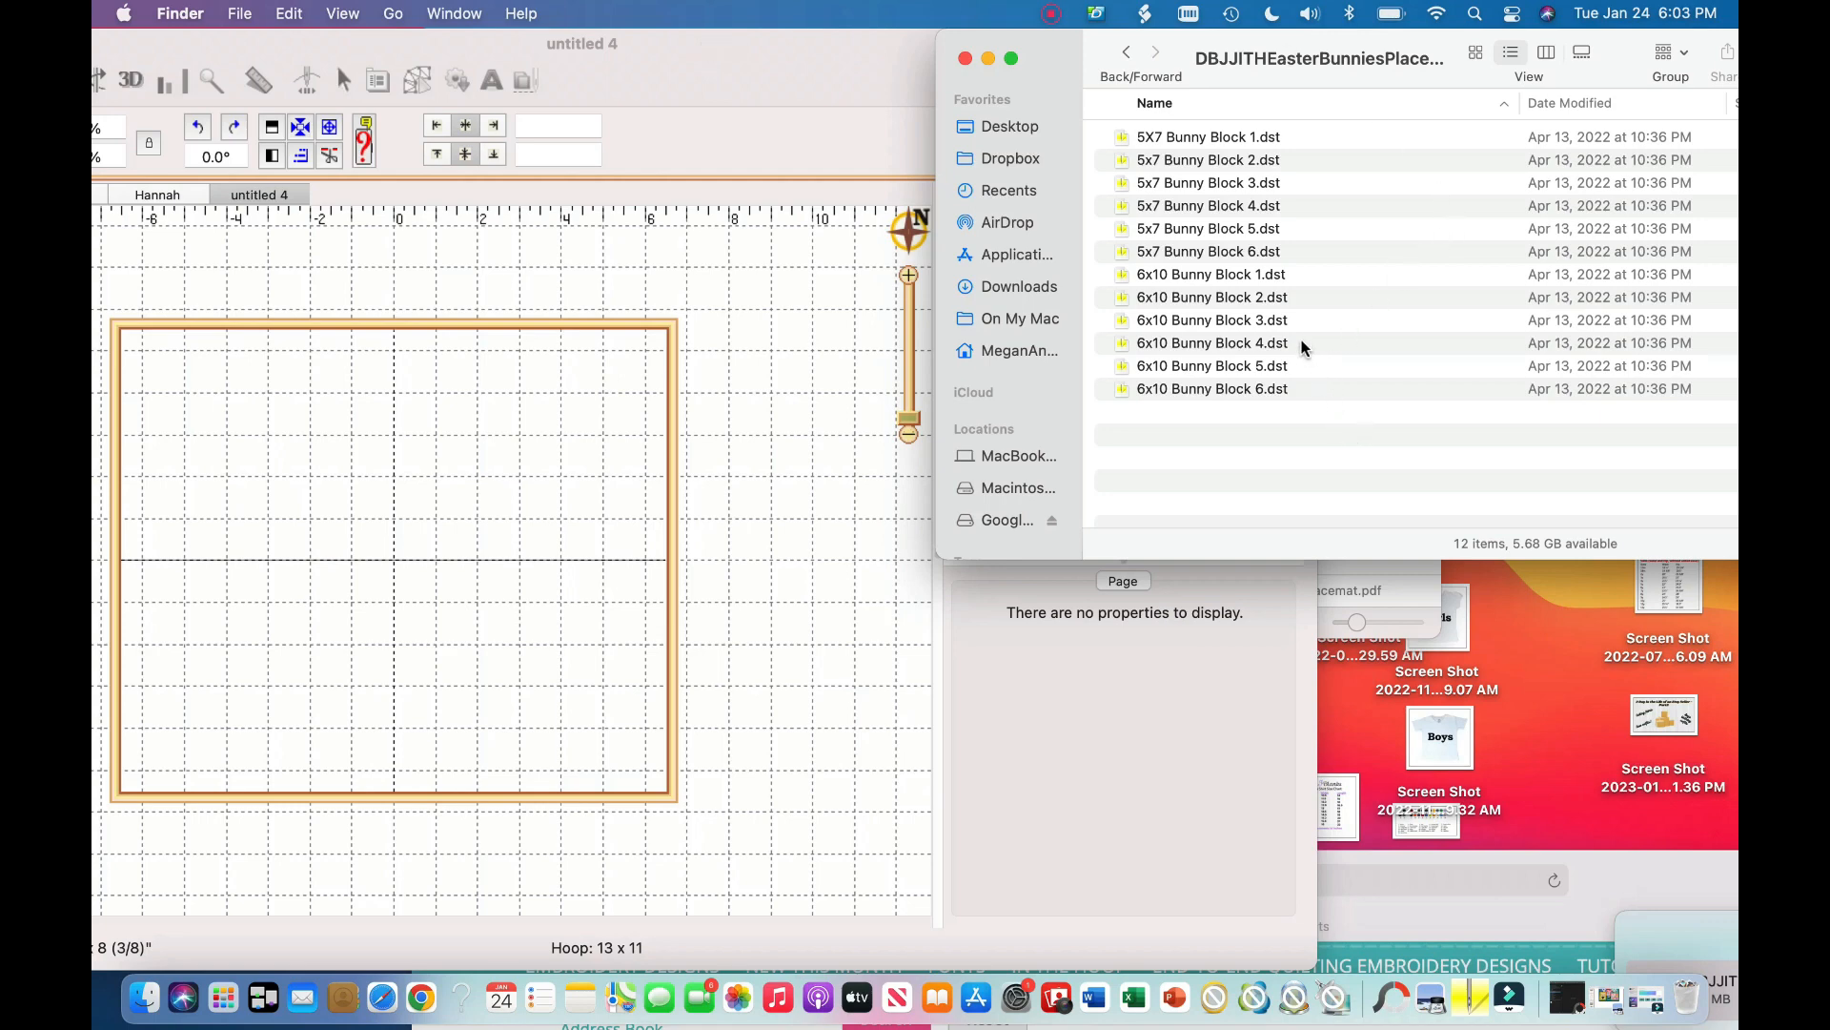
left_click_drag(1304, 348, 434, 477)
double_click(879, 42)
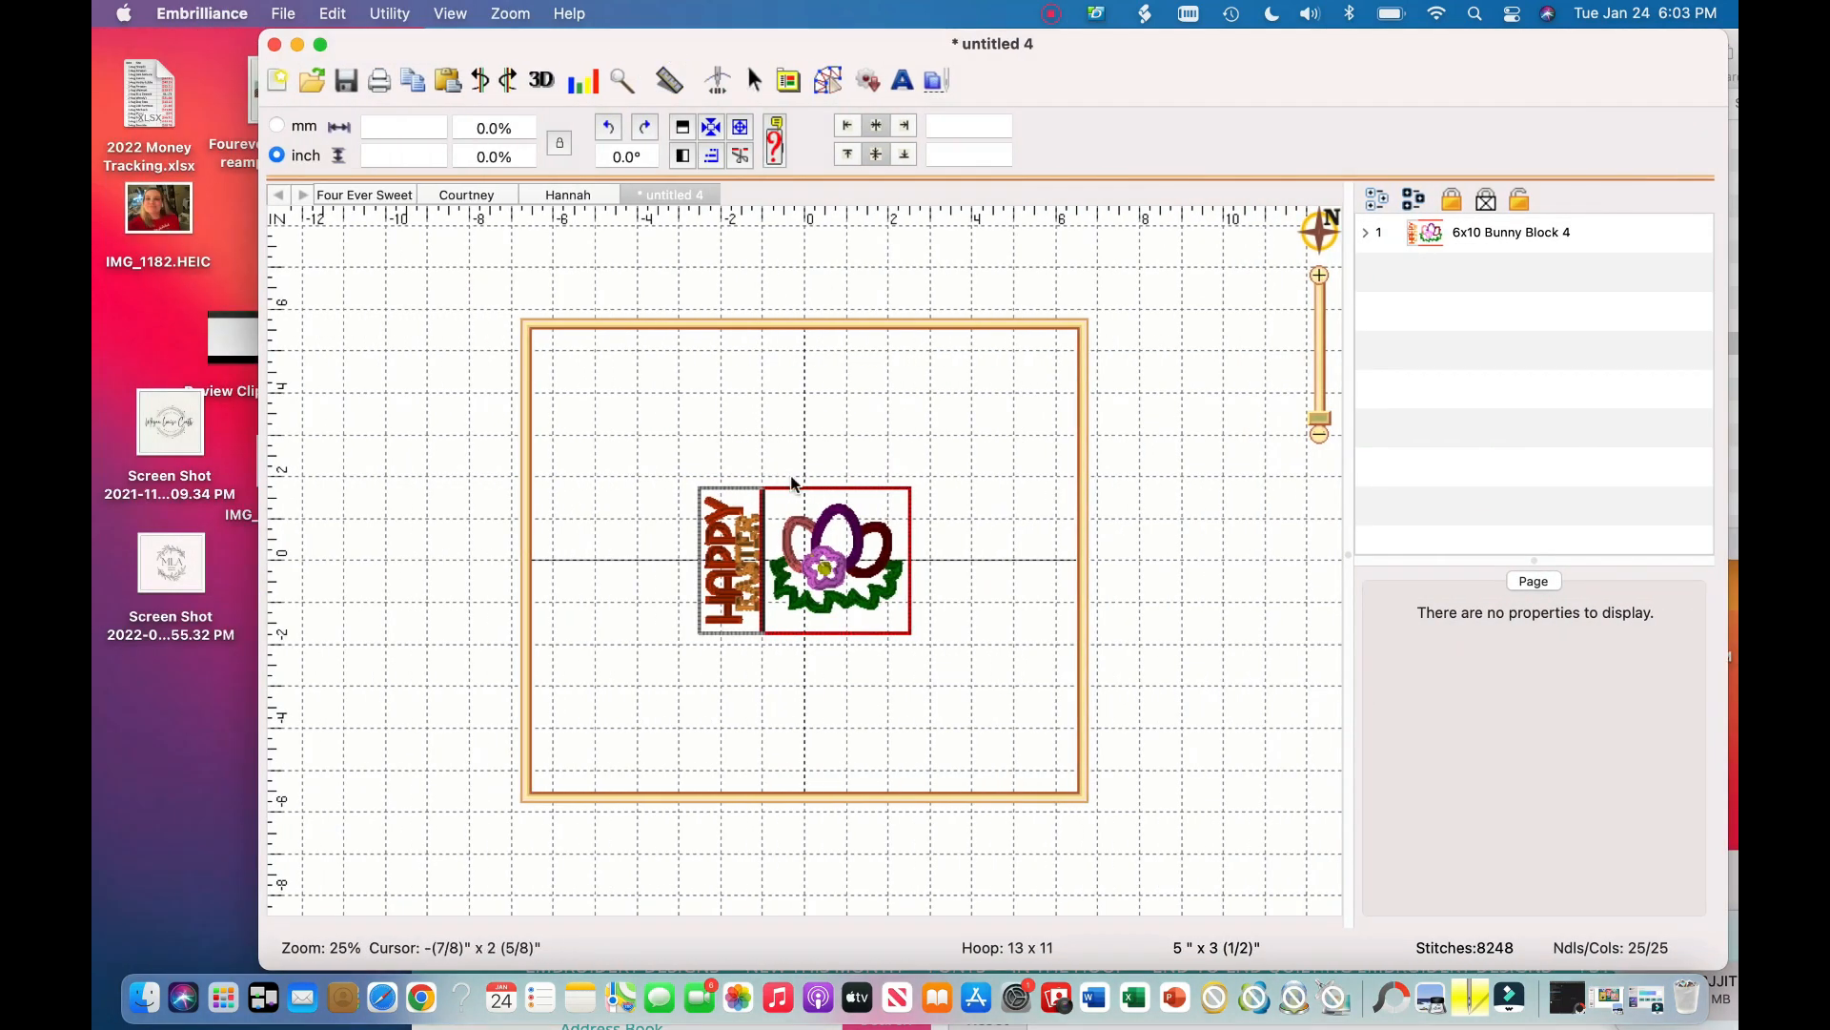
Move the bunny block into the upper half of the hoop, to about -1/4" horizontally and 2 3/8" vertically
left_click(741, 537)
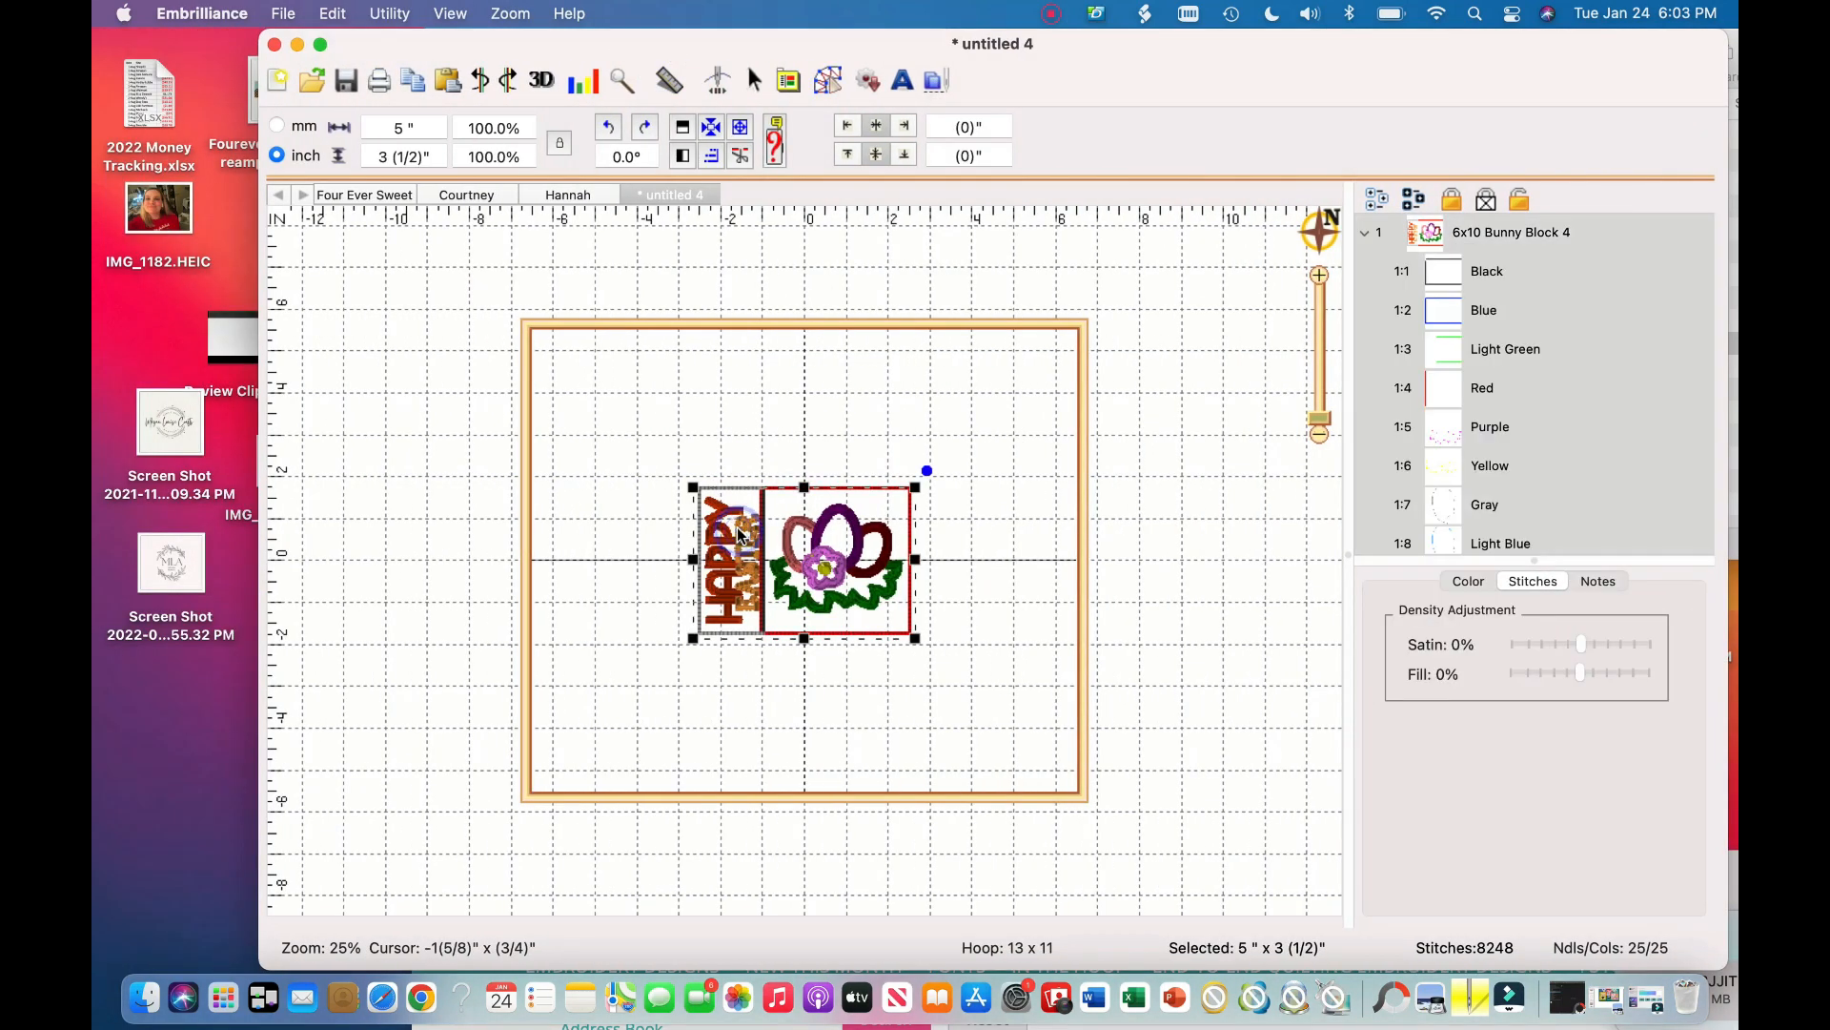
left_click(1321, 276)
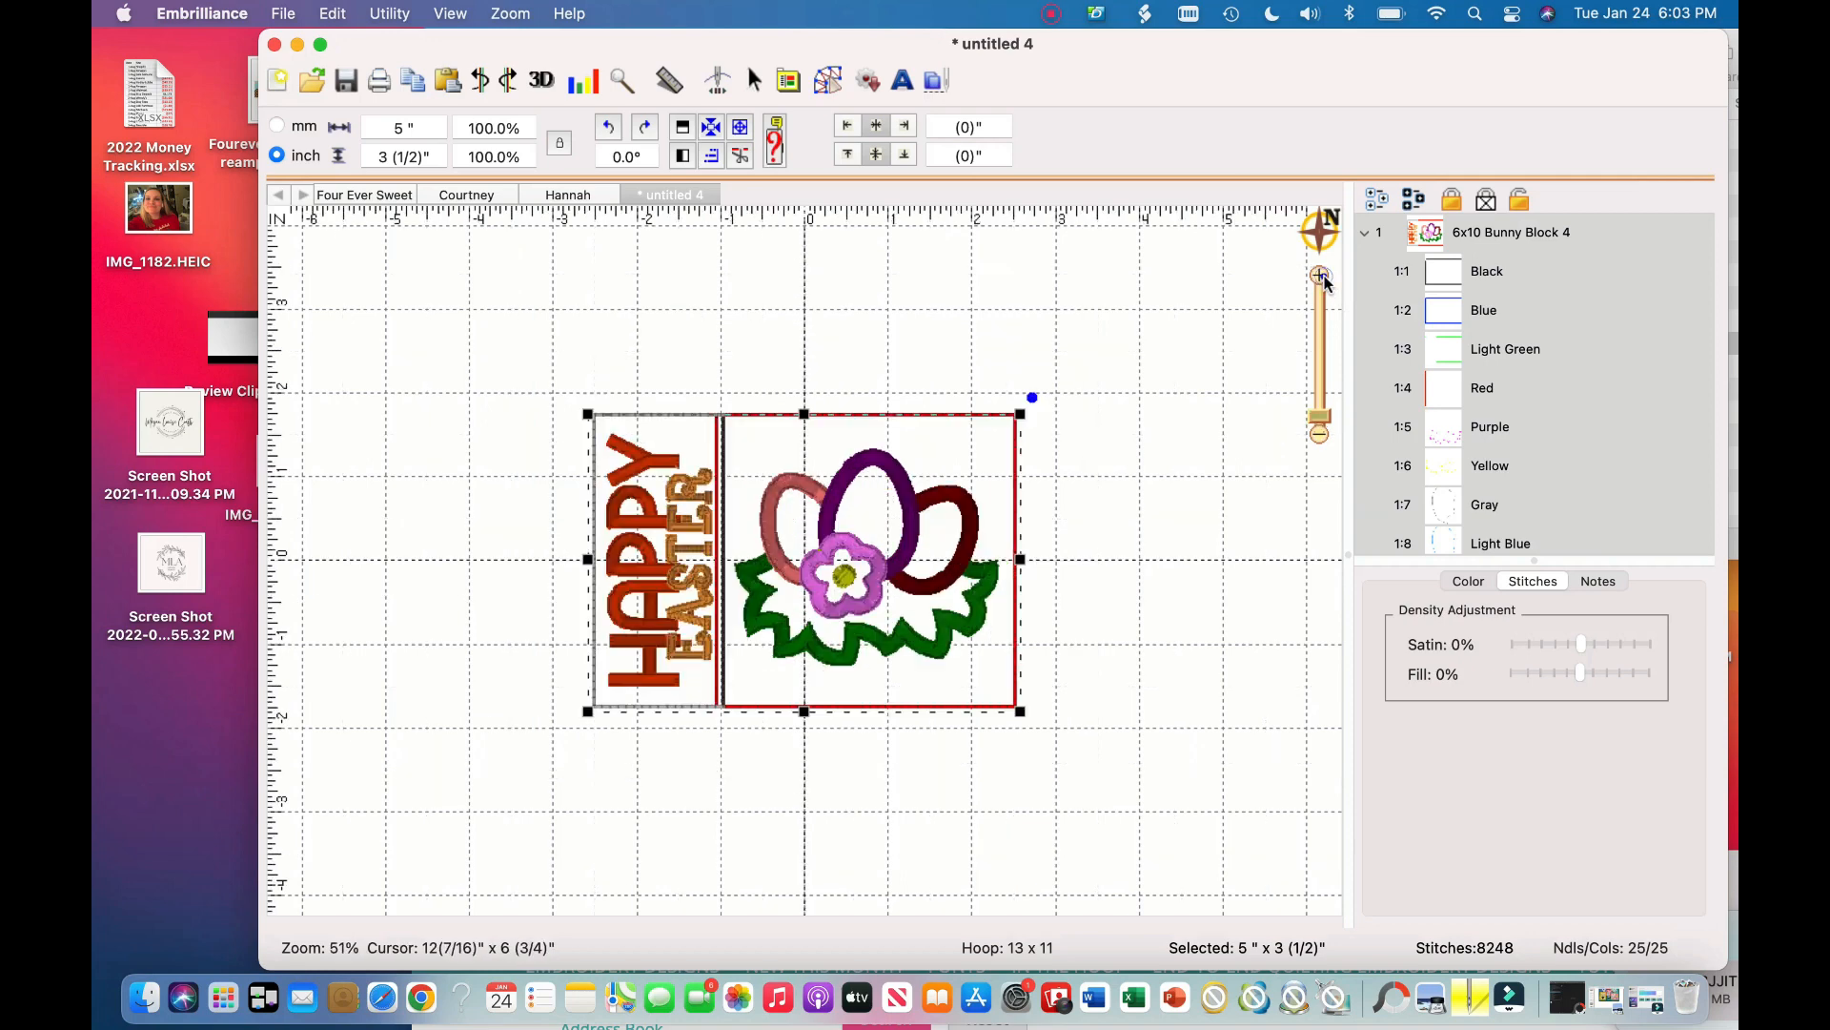
left_click(1228, 652)
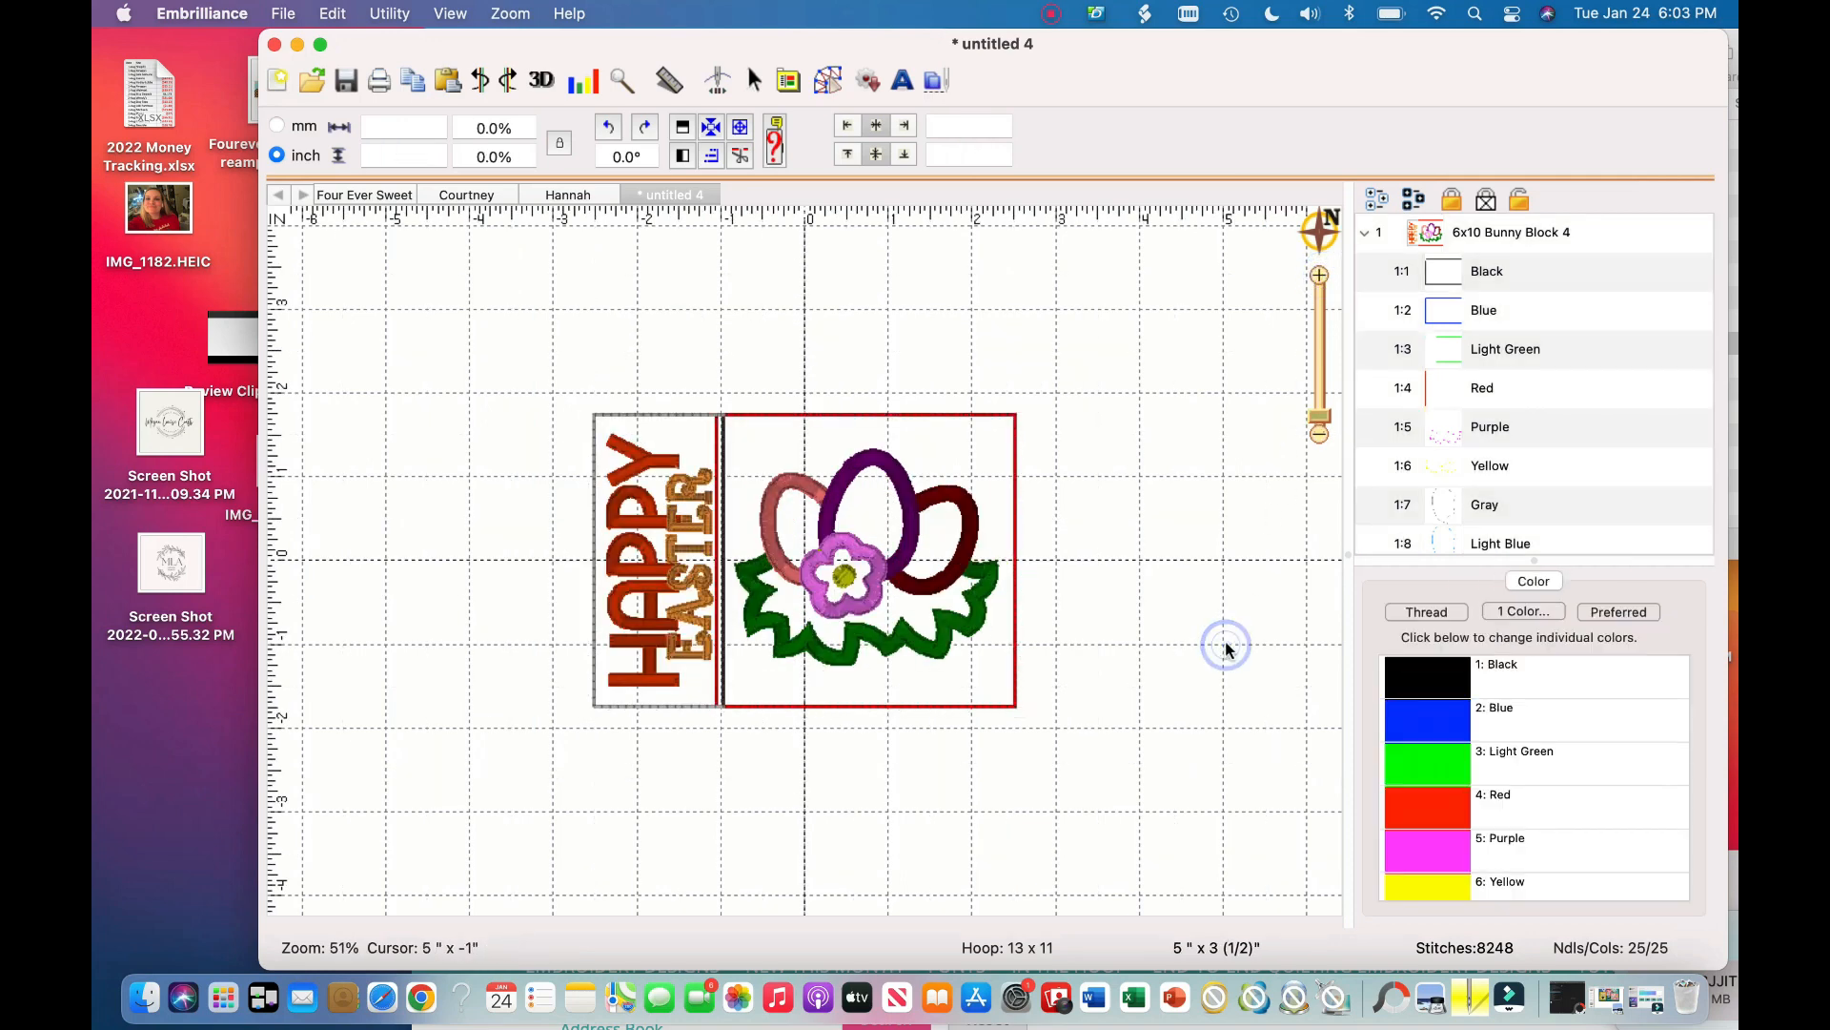
left_click(1320, 434)
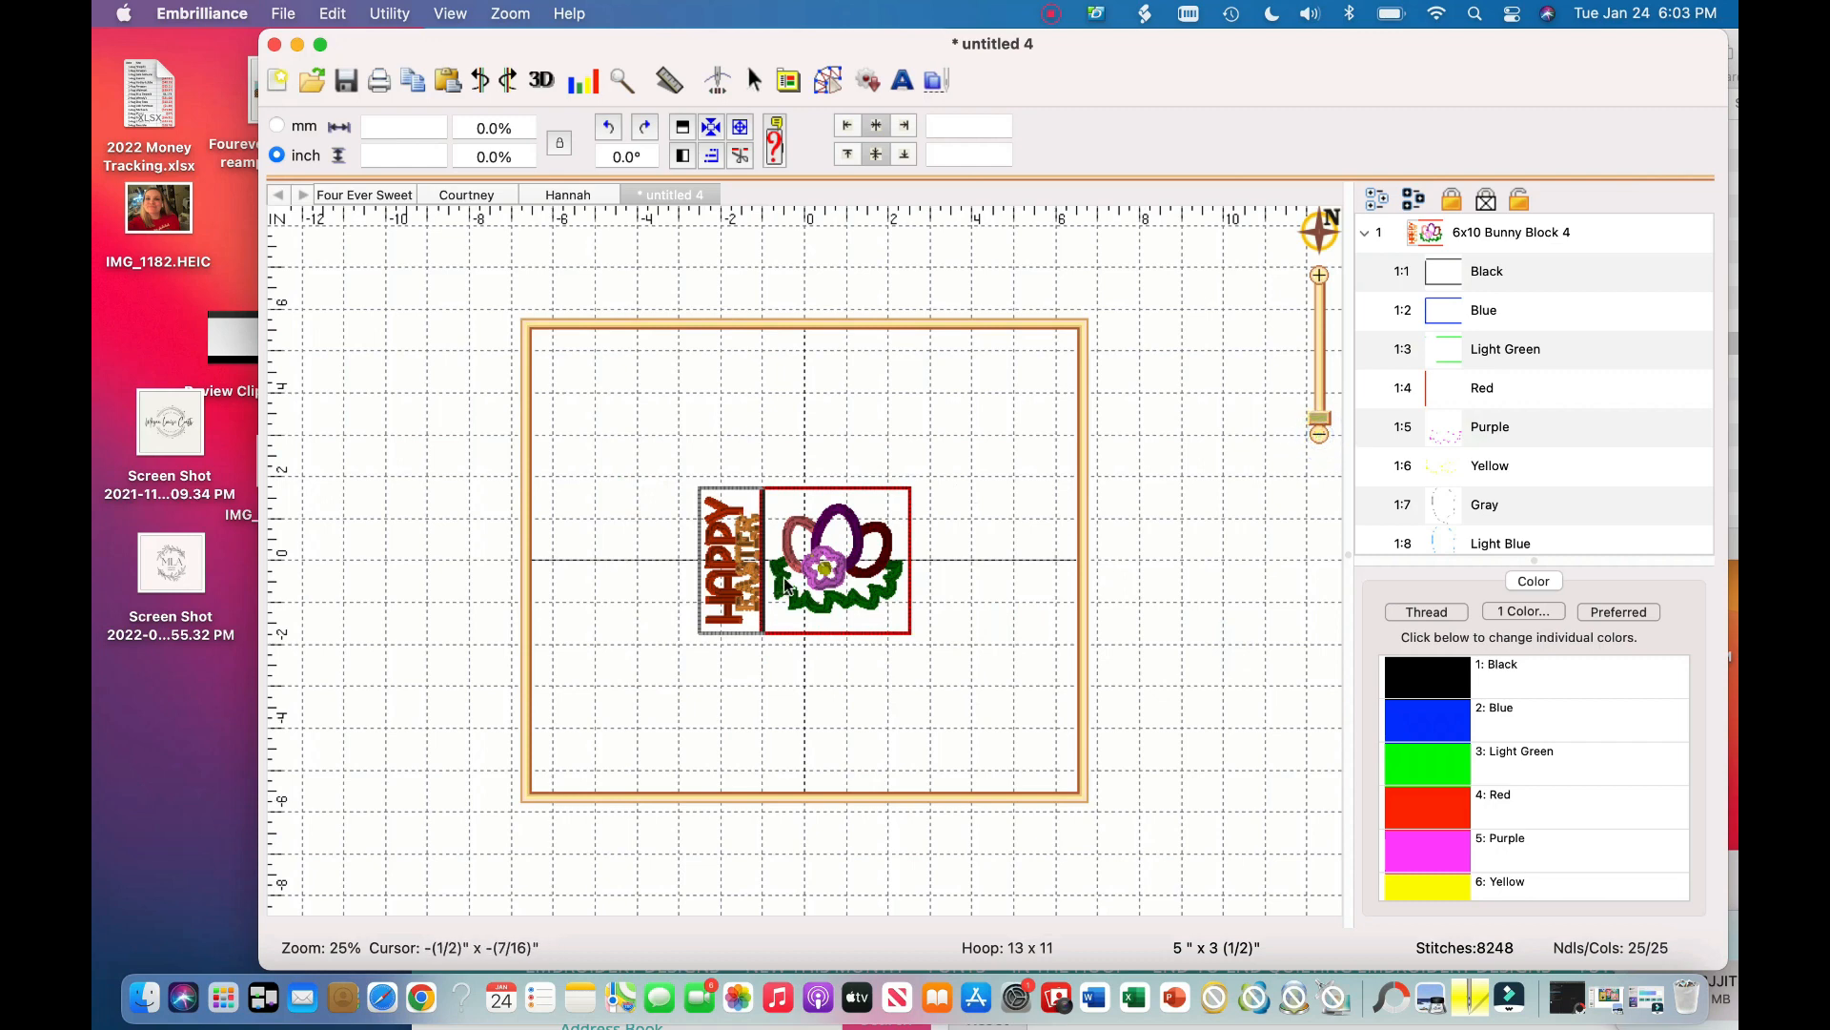
left_click_drag(785, 585, 774, 488)
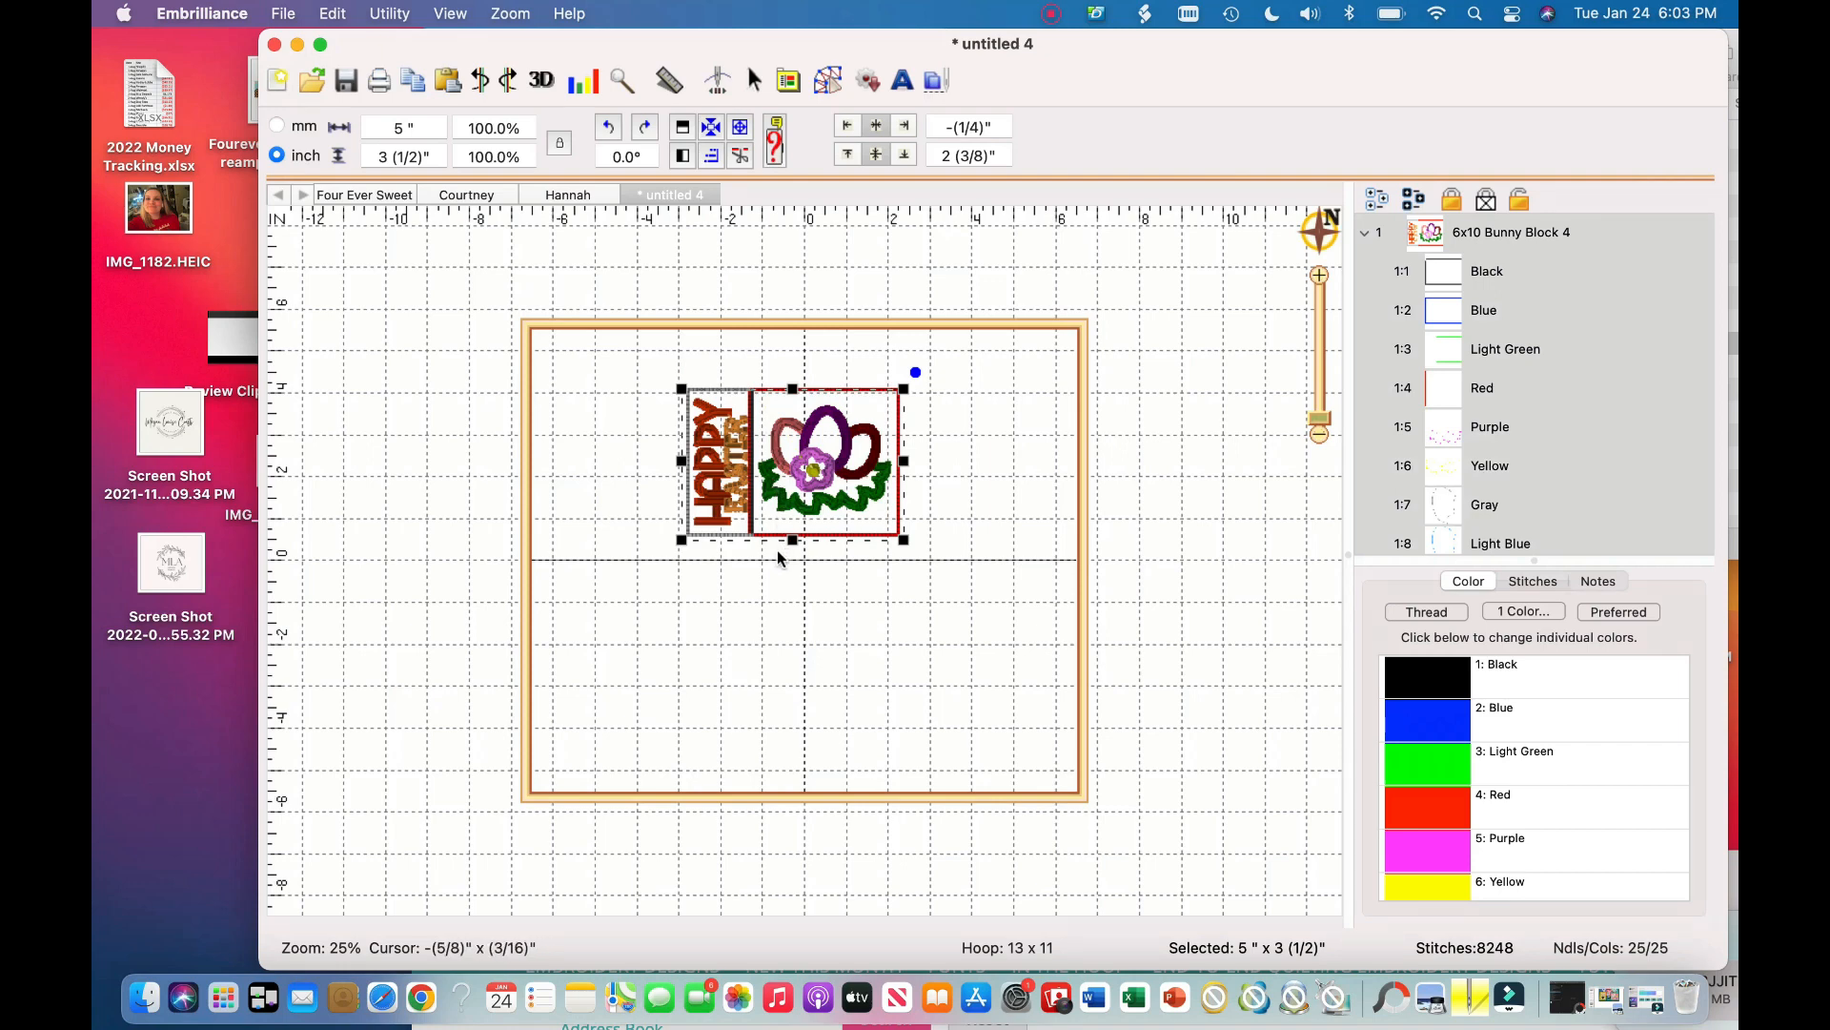
Duplicate the bunny block into the hoop's lower half, directly below the original, and nudge the upper block to about 2 9/16" vertically
key("super+c")
key("super+v")
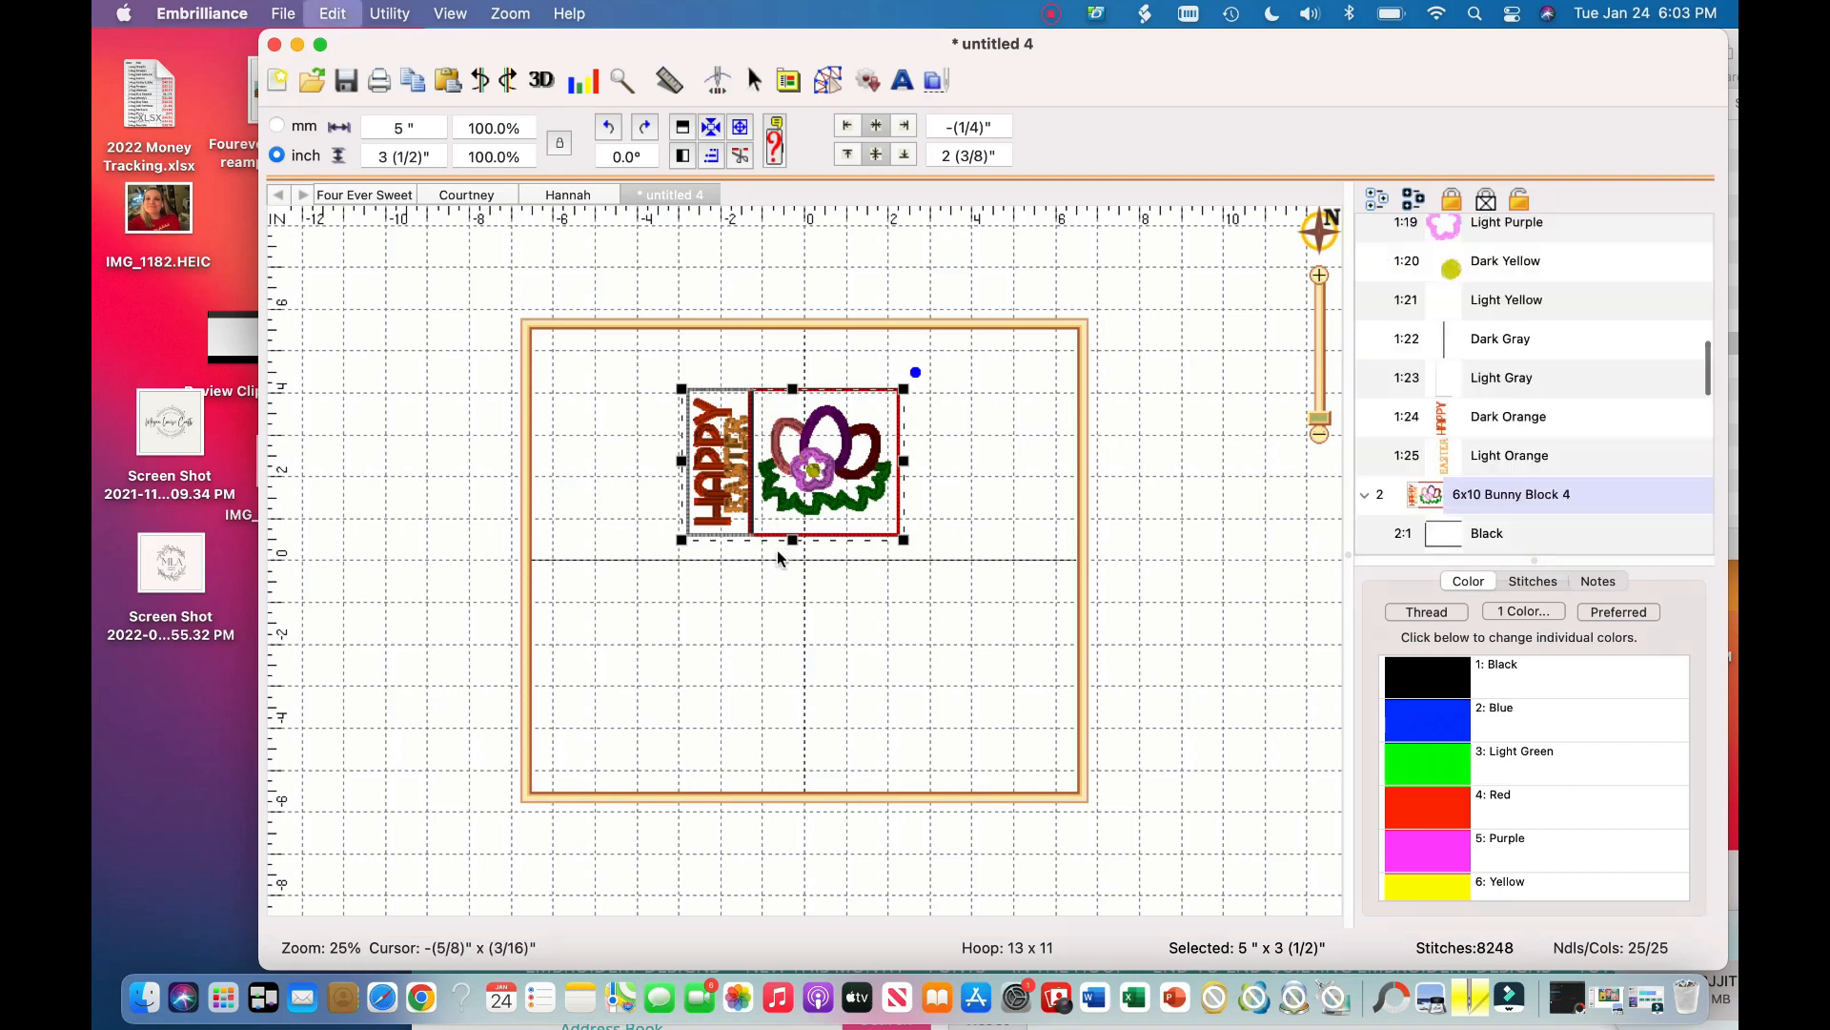
left_click_drag(780, 474, 780, 673)
left_click(791, 465)
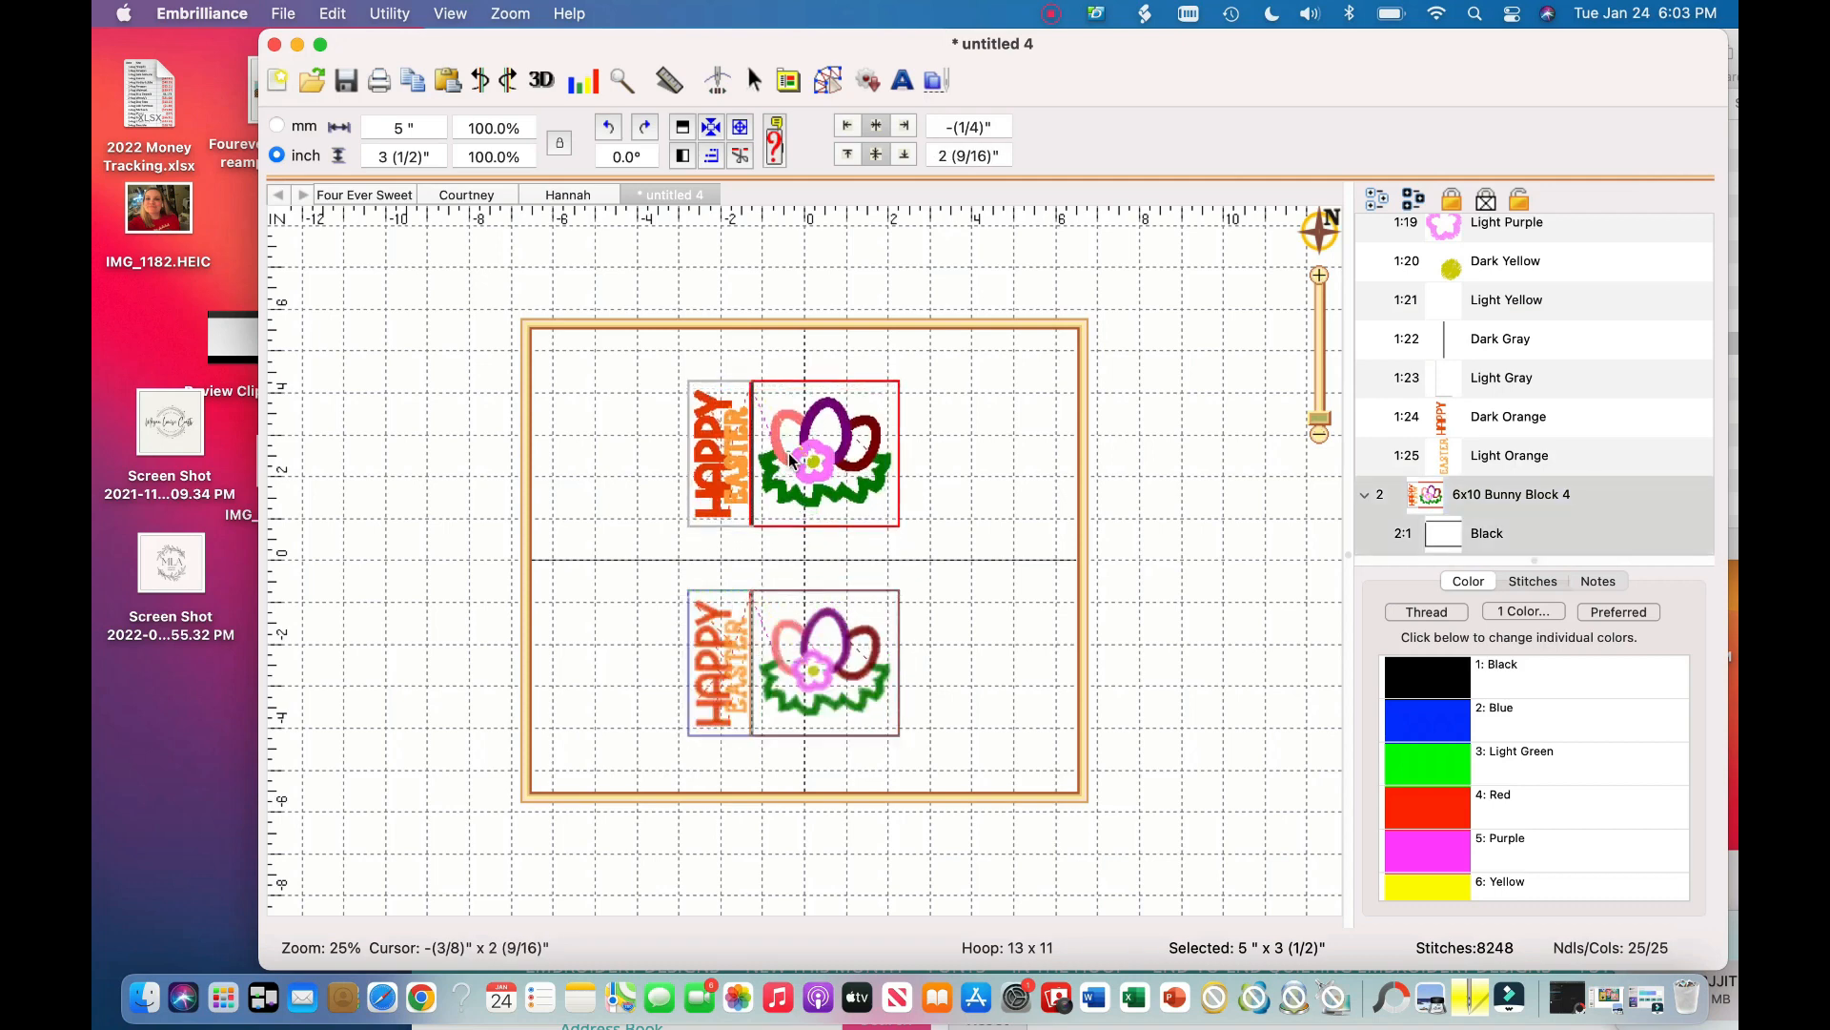
left_click(1137, 466)
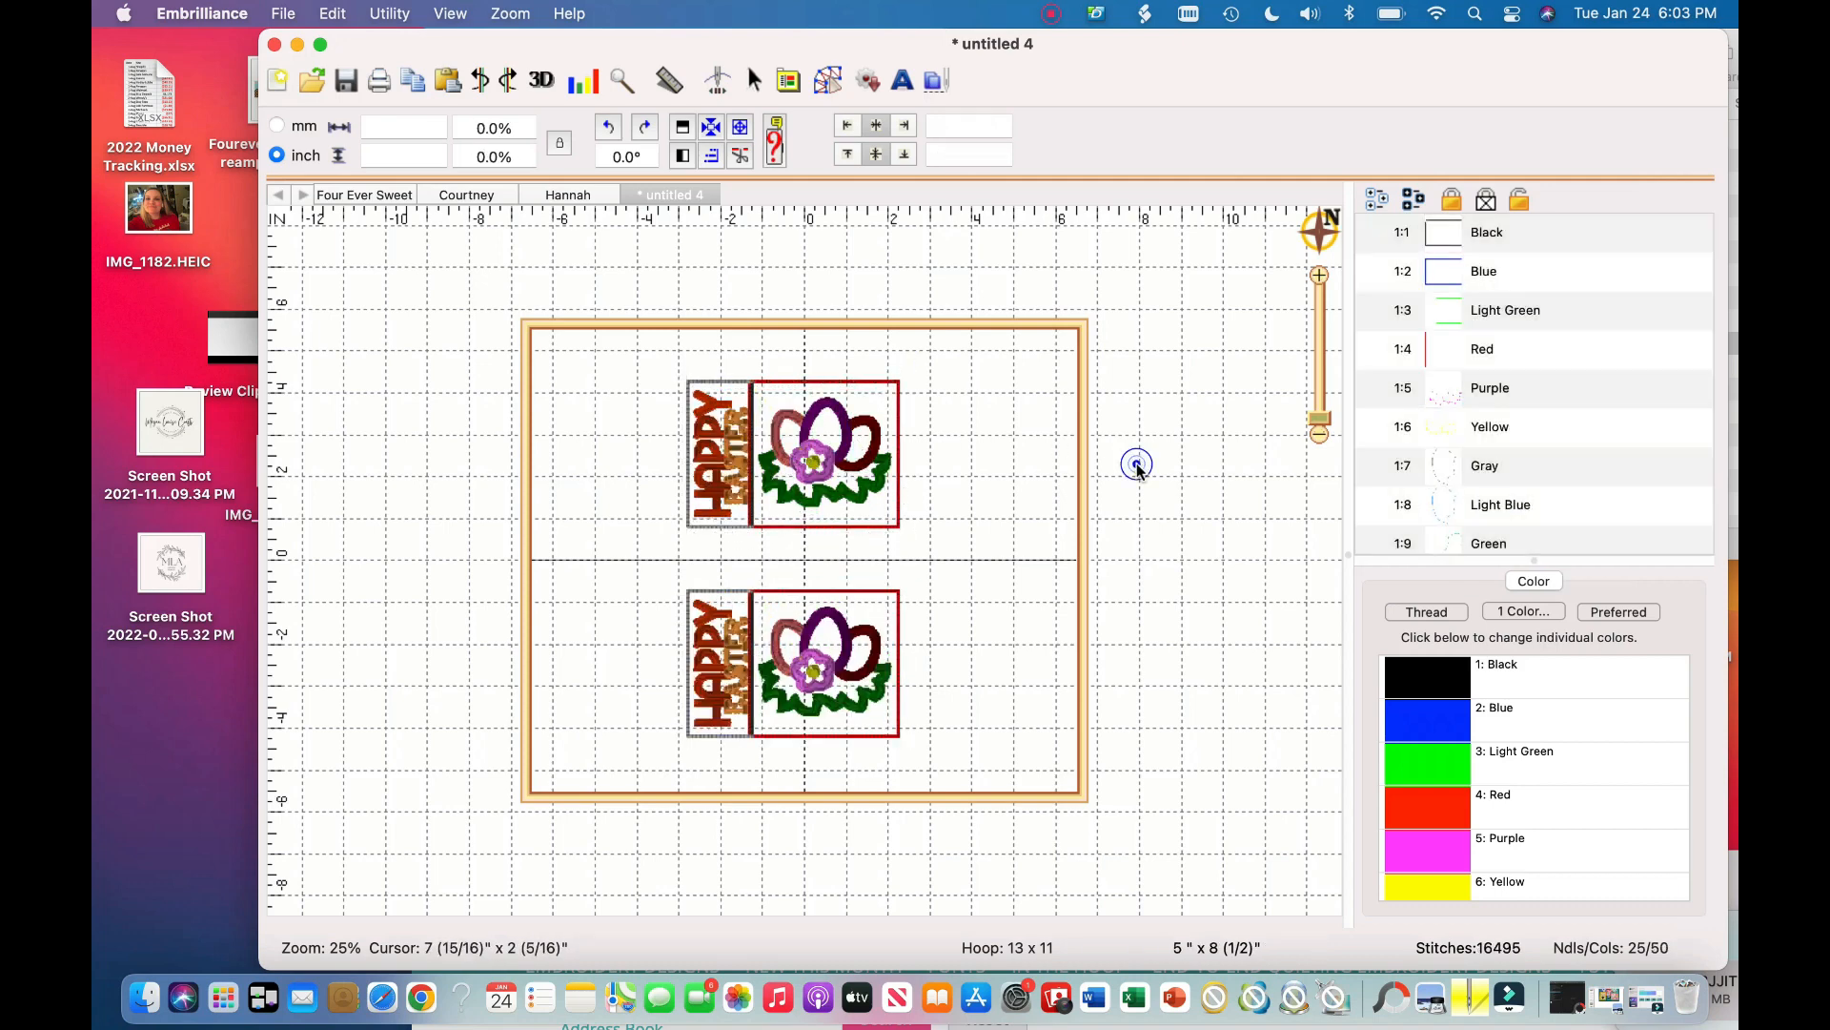
Examine the object list to compare the stitching order and colour stops of the two bunny blocks
scroll(1565, 333, "up", 1)
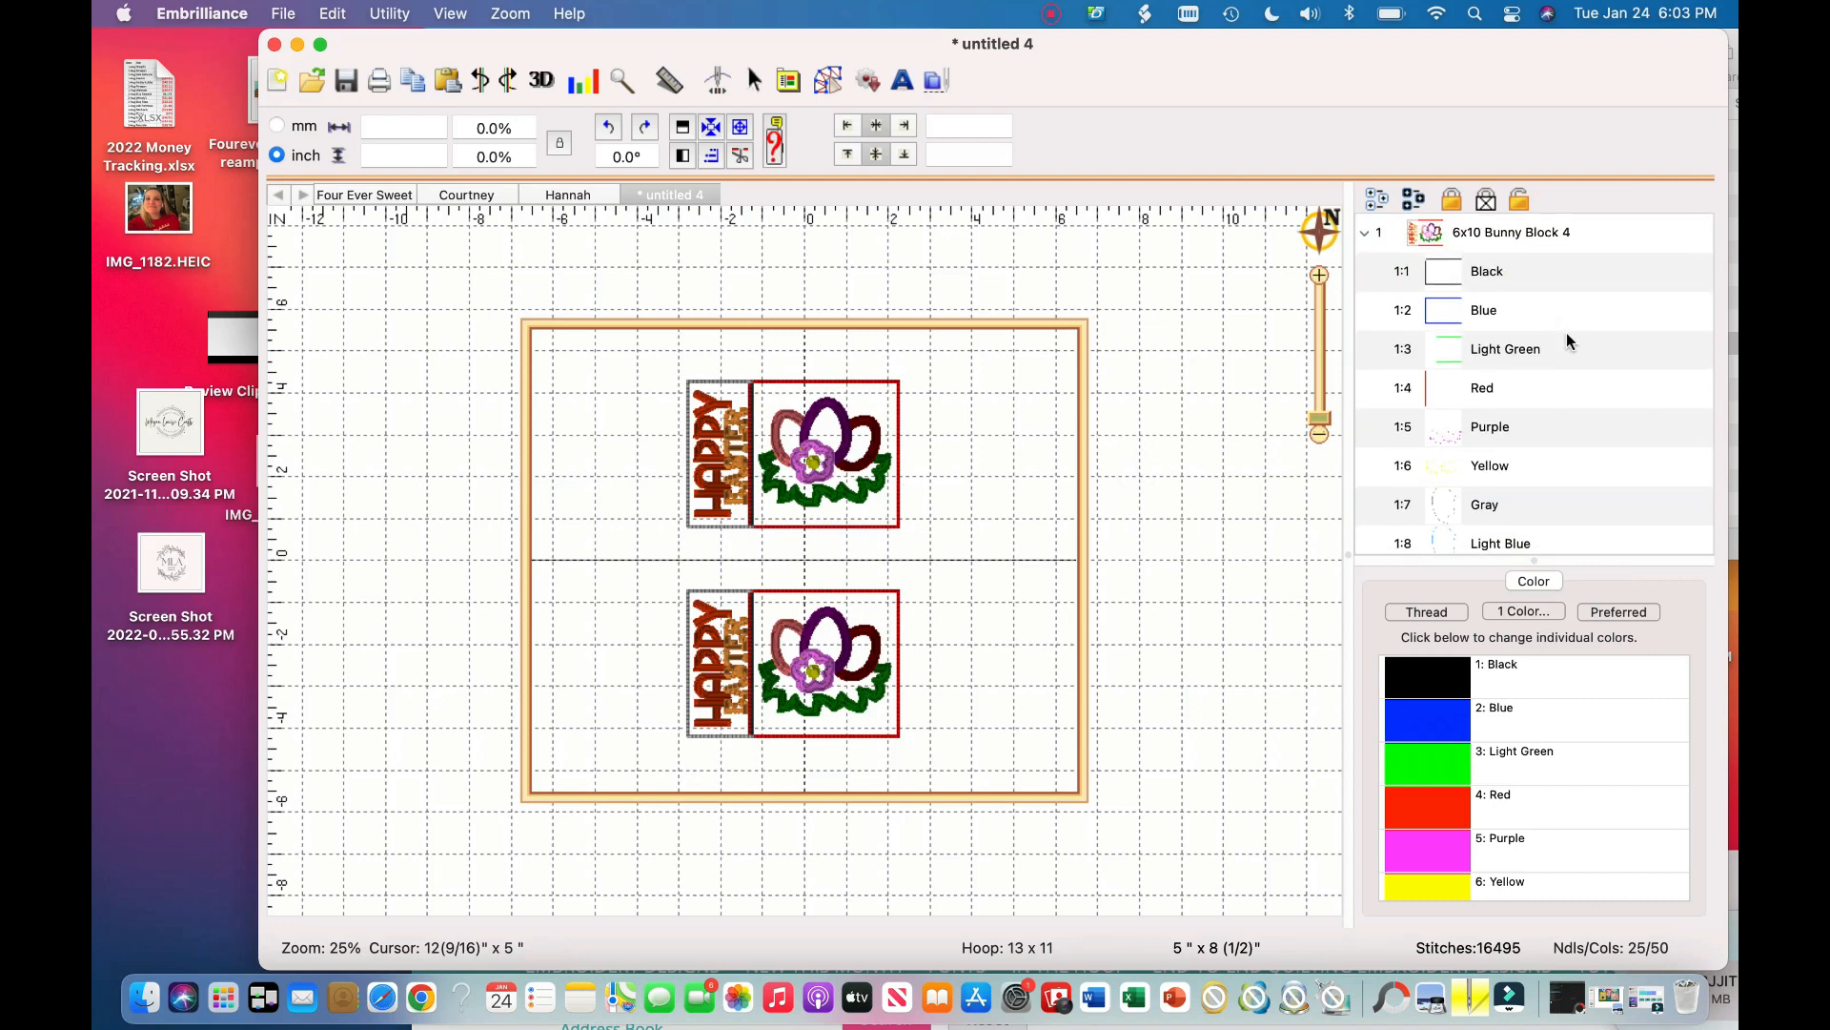
scroll(1569, 340, "down", 3)
scroll(1568, 340, "up", 3)
scroll(1561, 357, "down", 2)
scroll(1561, 357, "down", 10)
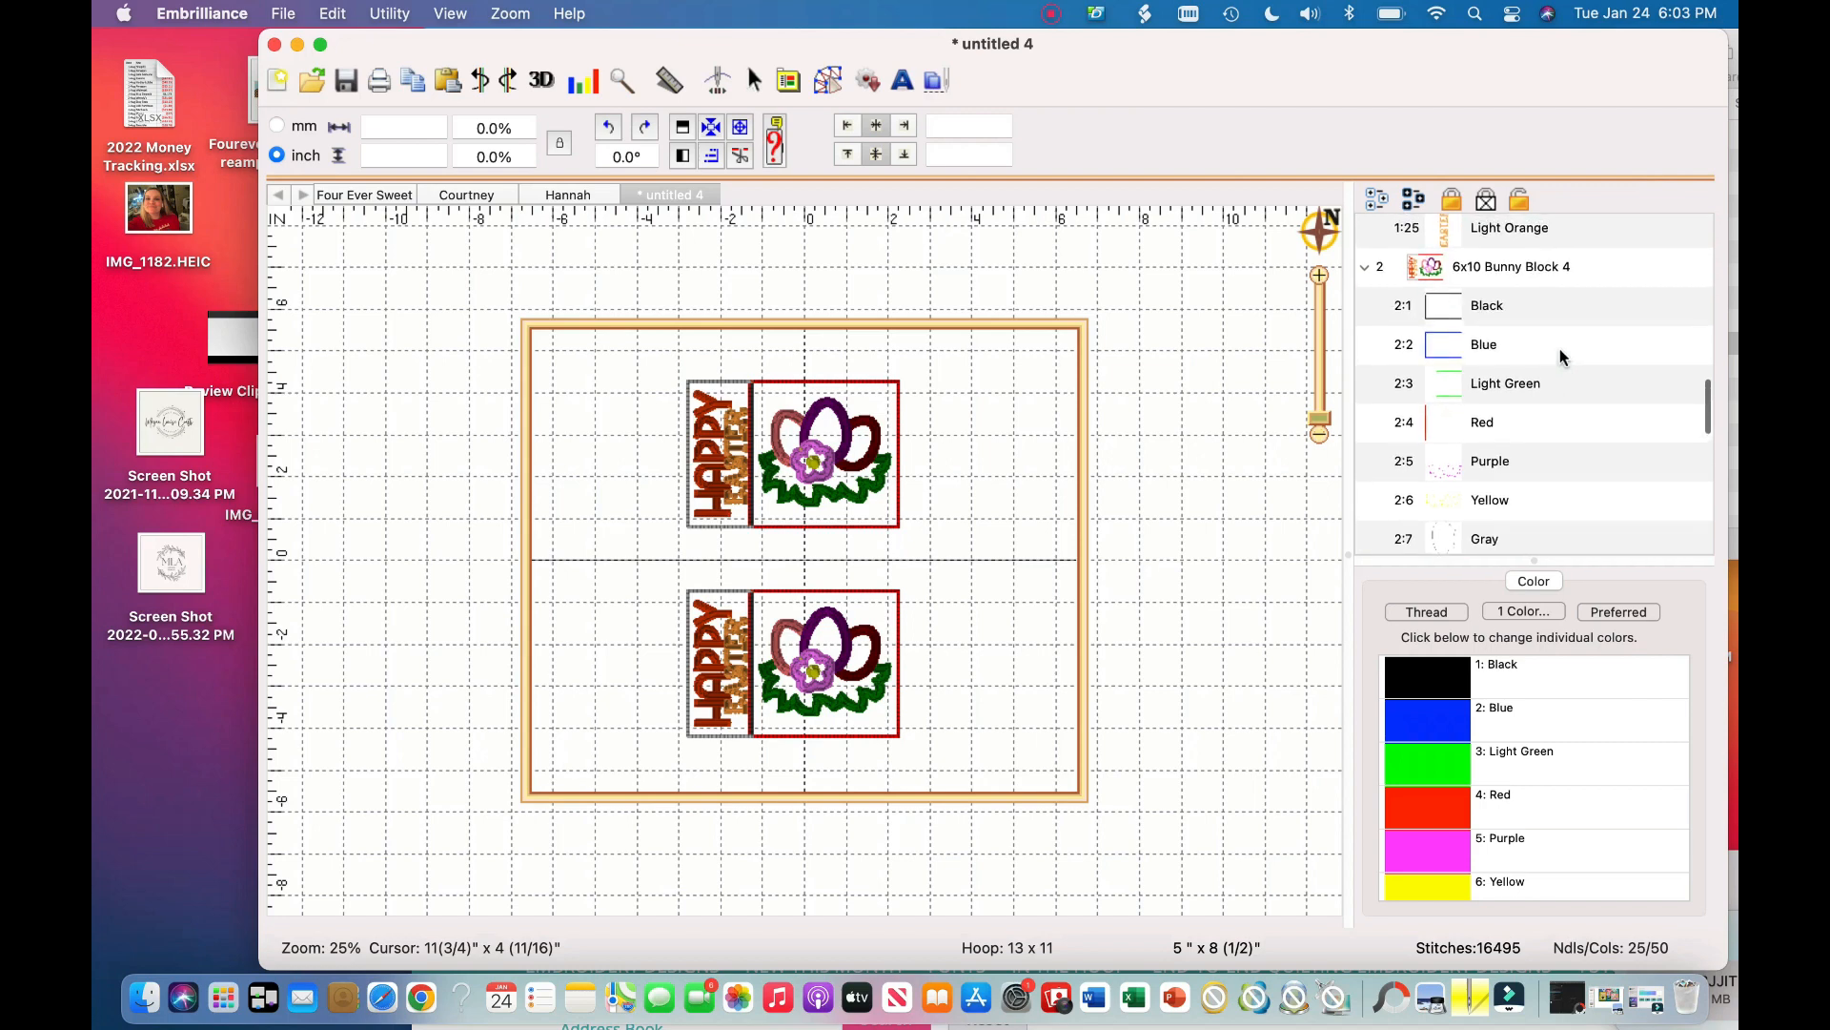
scroll(1562, 356, "up", 15)
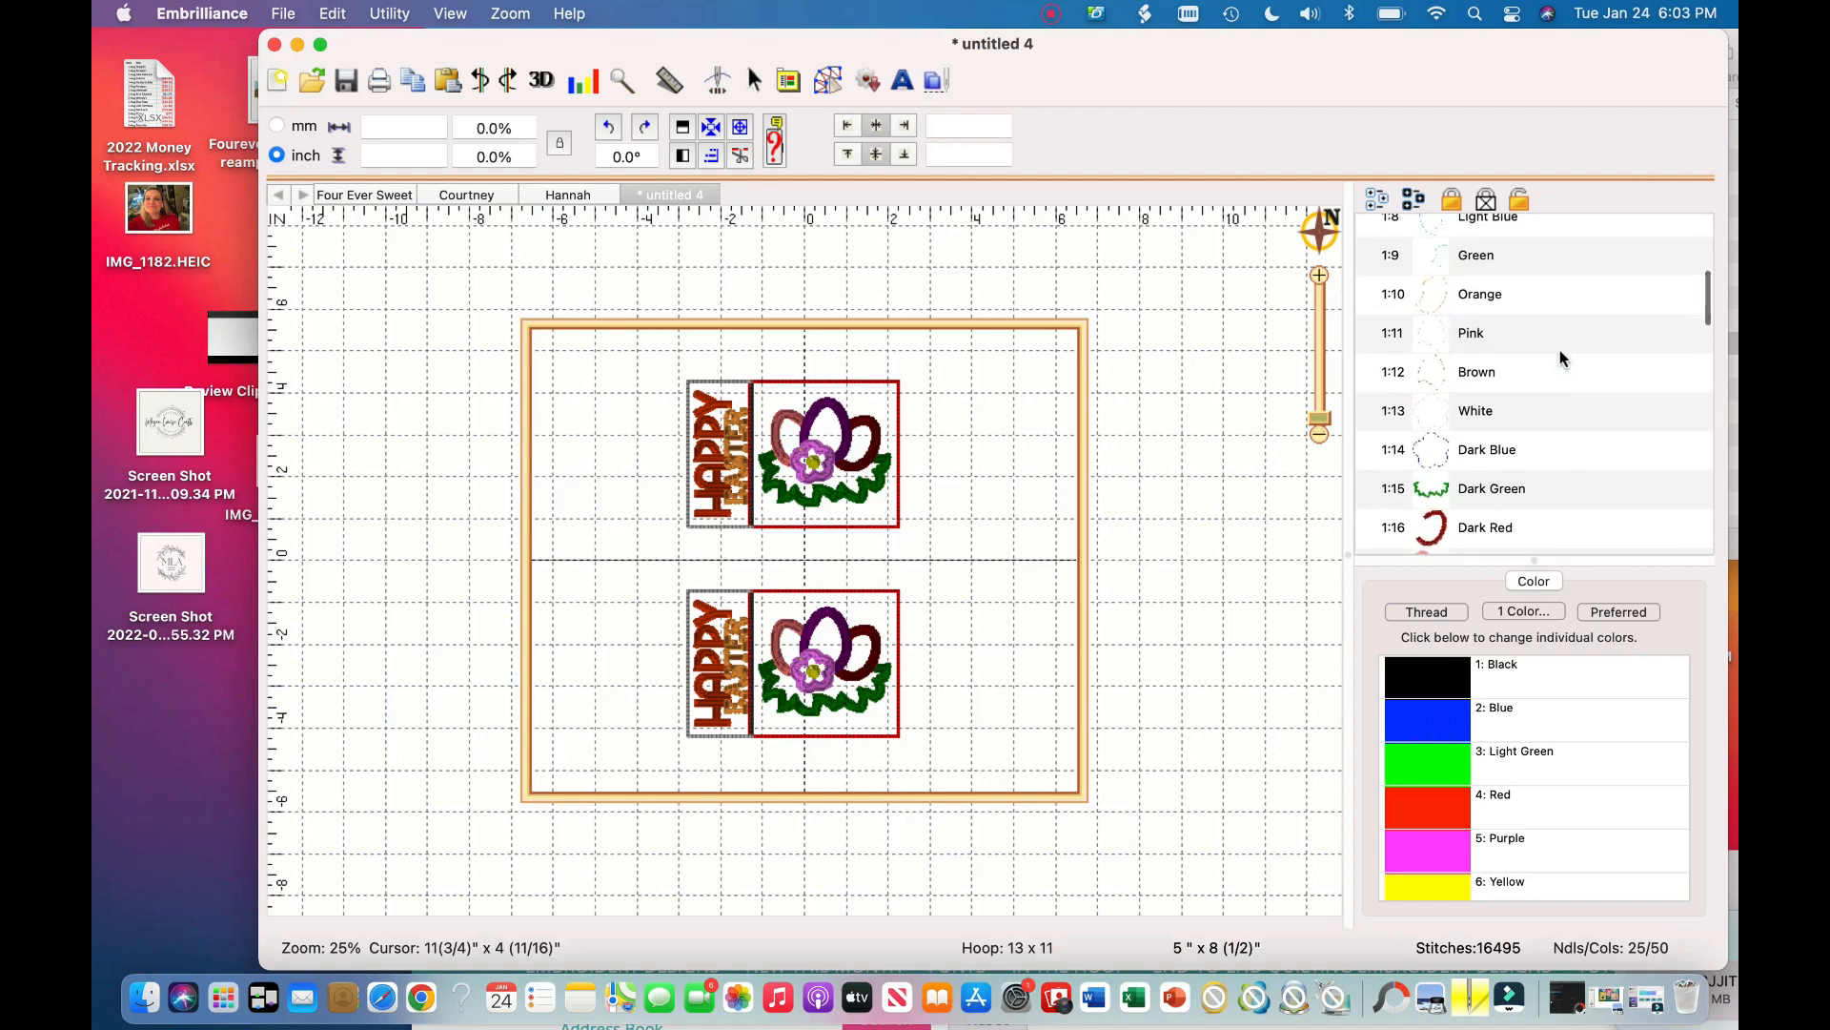
scroll(1559, 357, "up", 4)
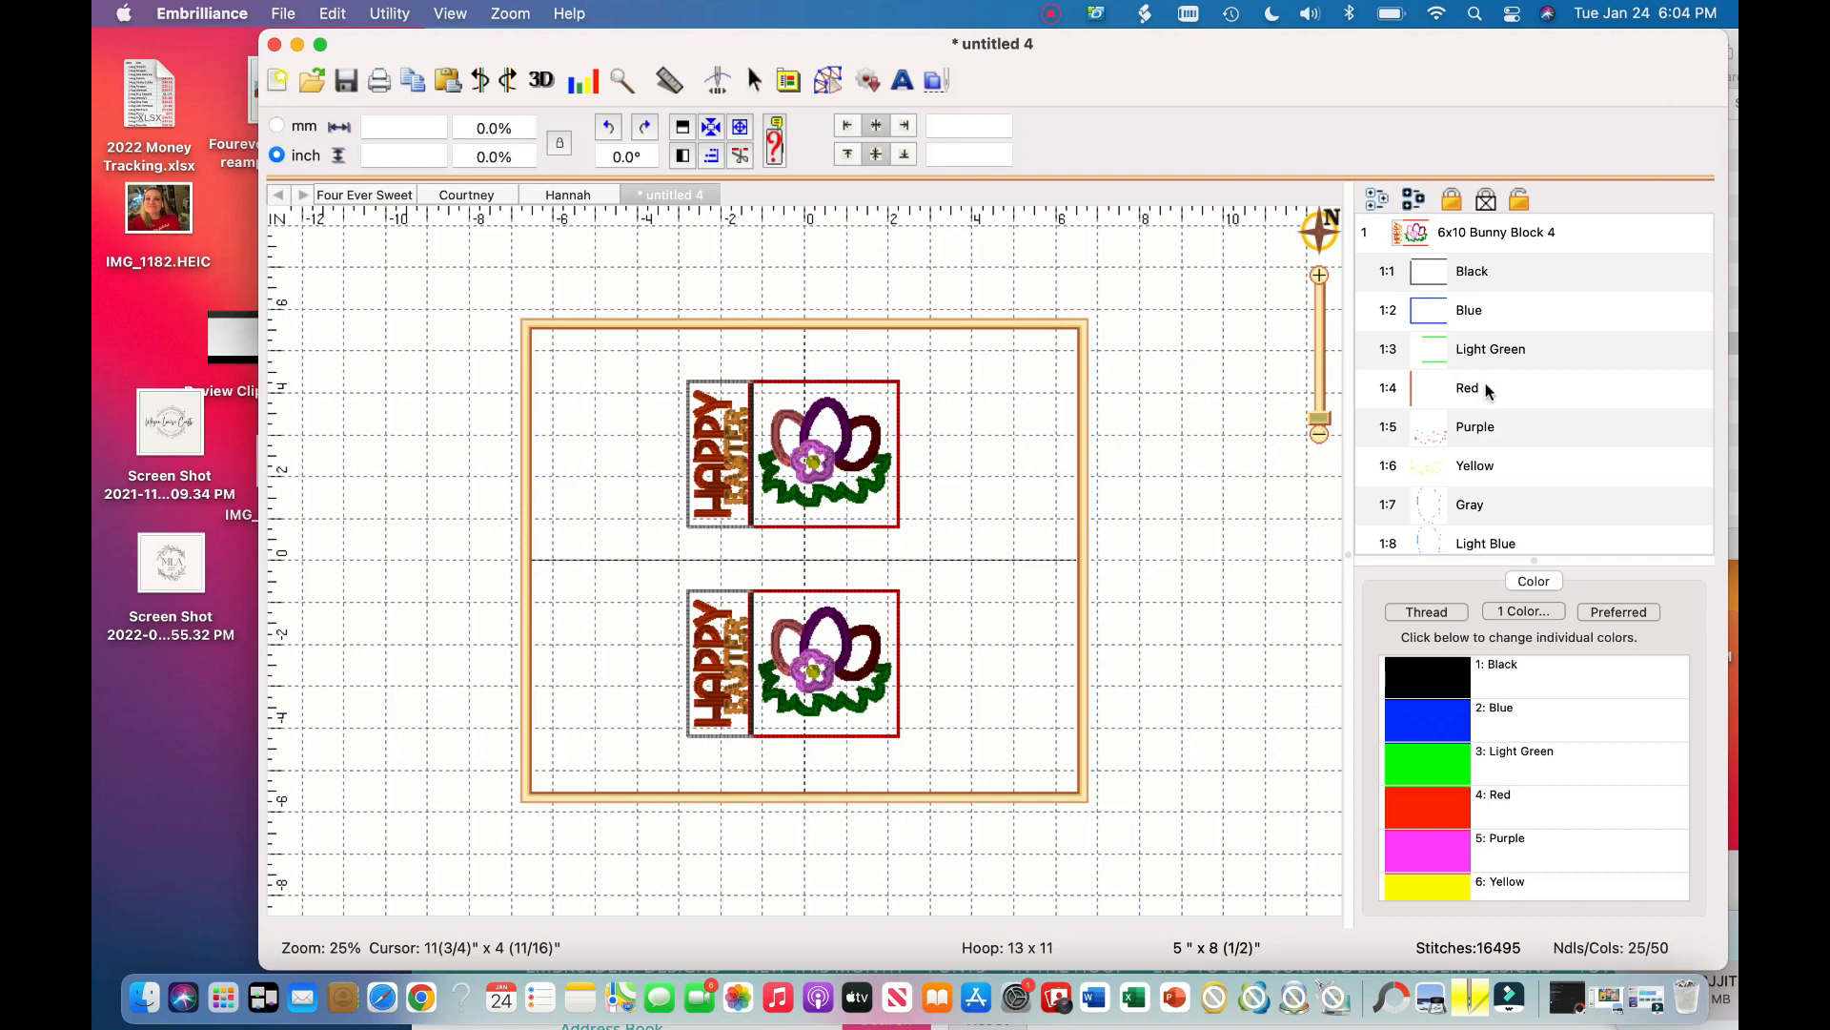
Review the first bunny block's early colour stops, from Black through Dark Blue
scroll(1502, 391, "down", 3)
scroll(1503, 391, "up", 4)
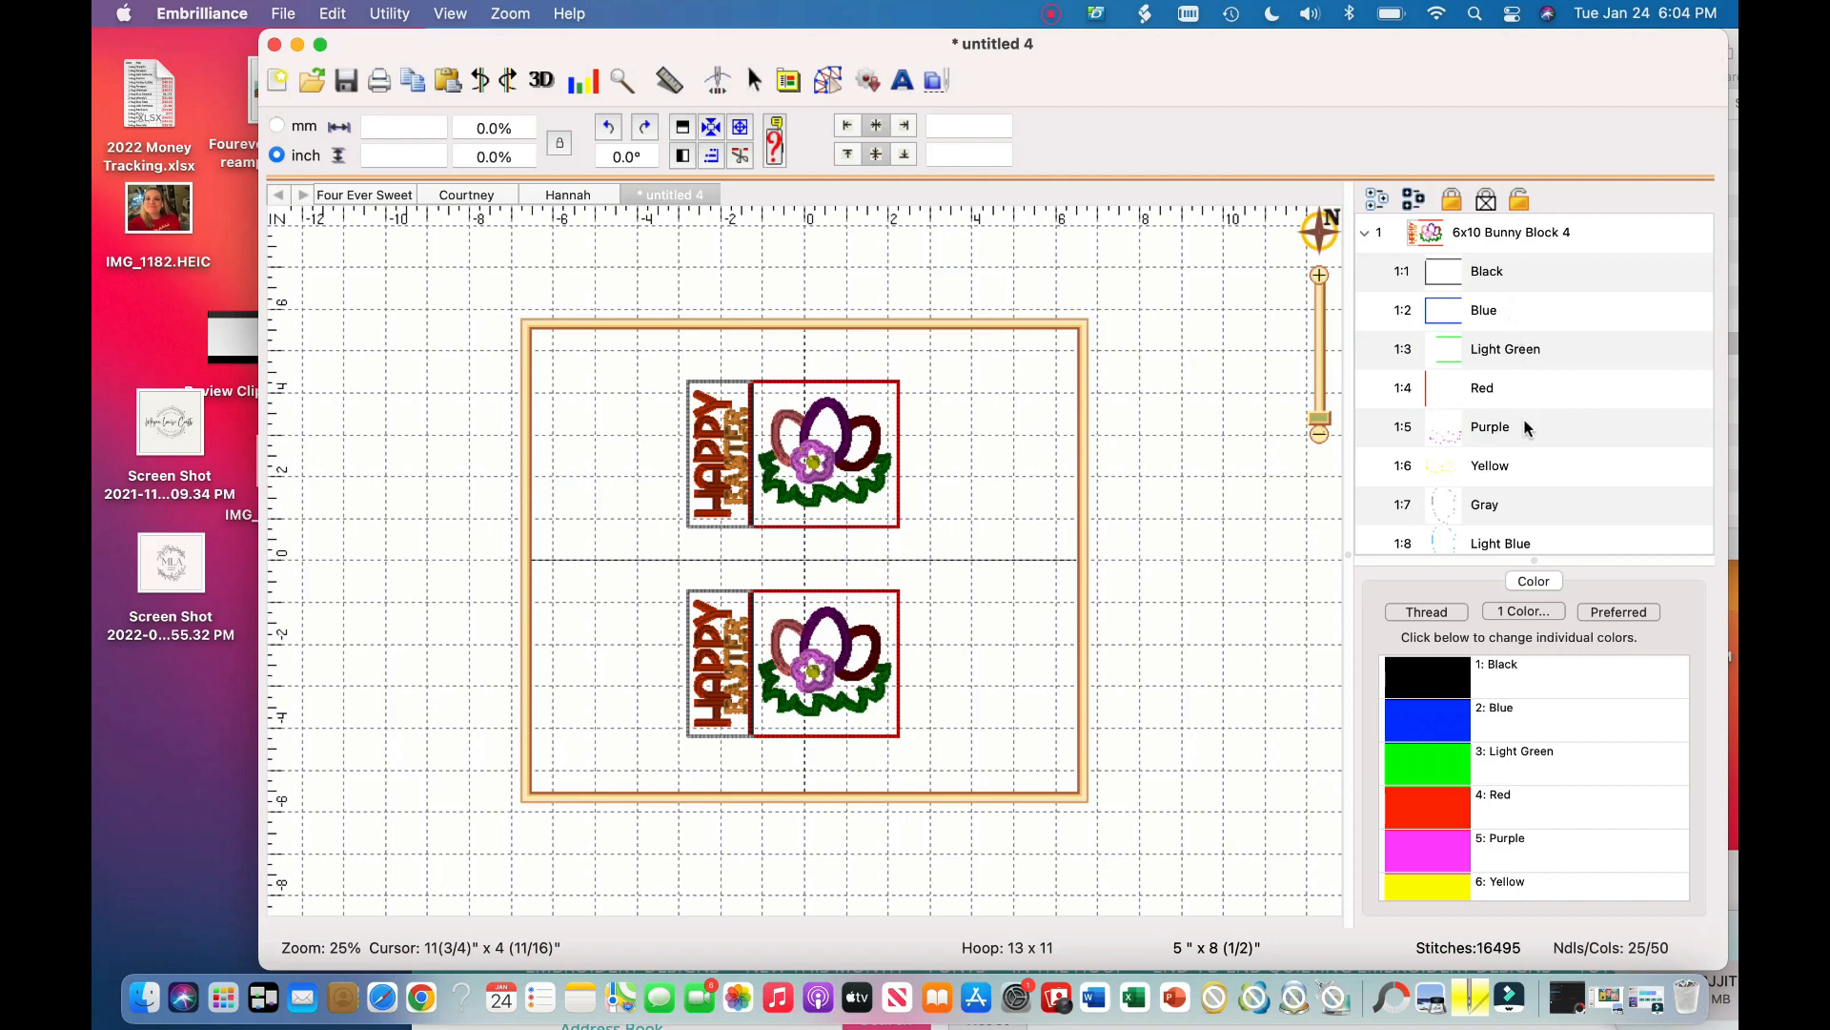
scroll(1528, 494, "down", 5)
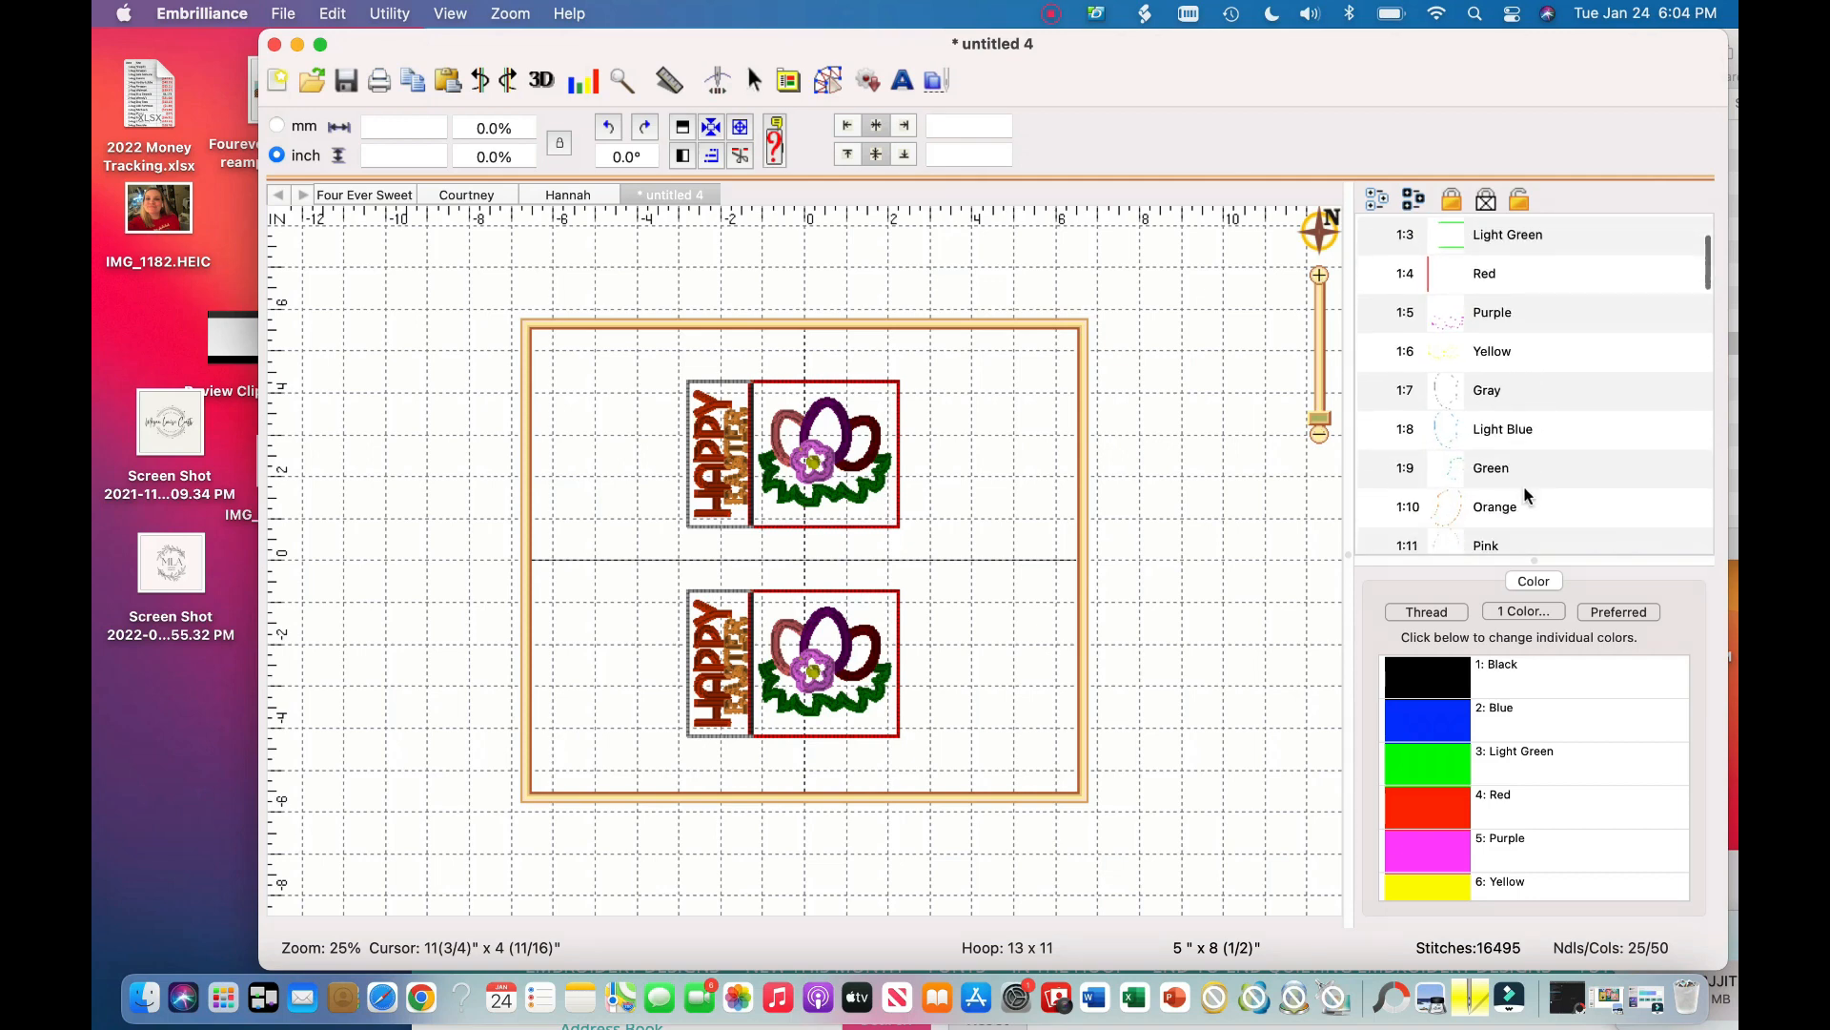
scroll(1528, 495, "down", 3)
scroll(1528, 495, "up", 5)
scroll(1528, 496, "down", 3)
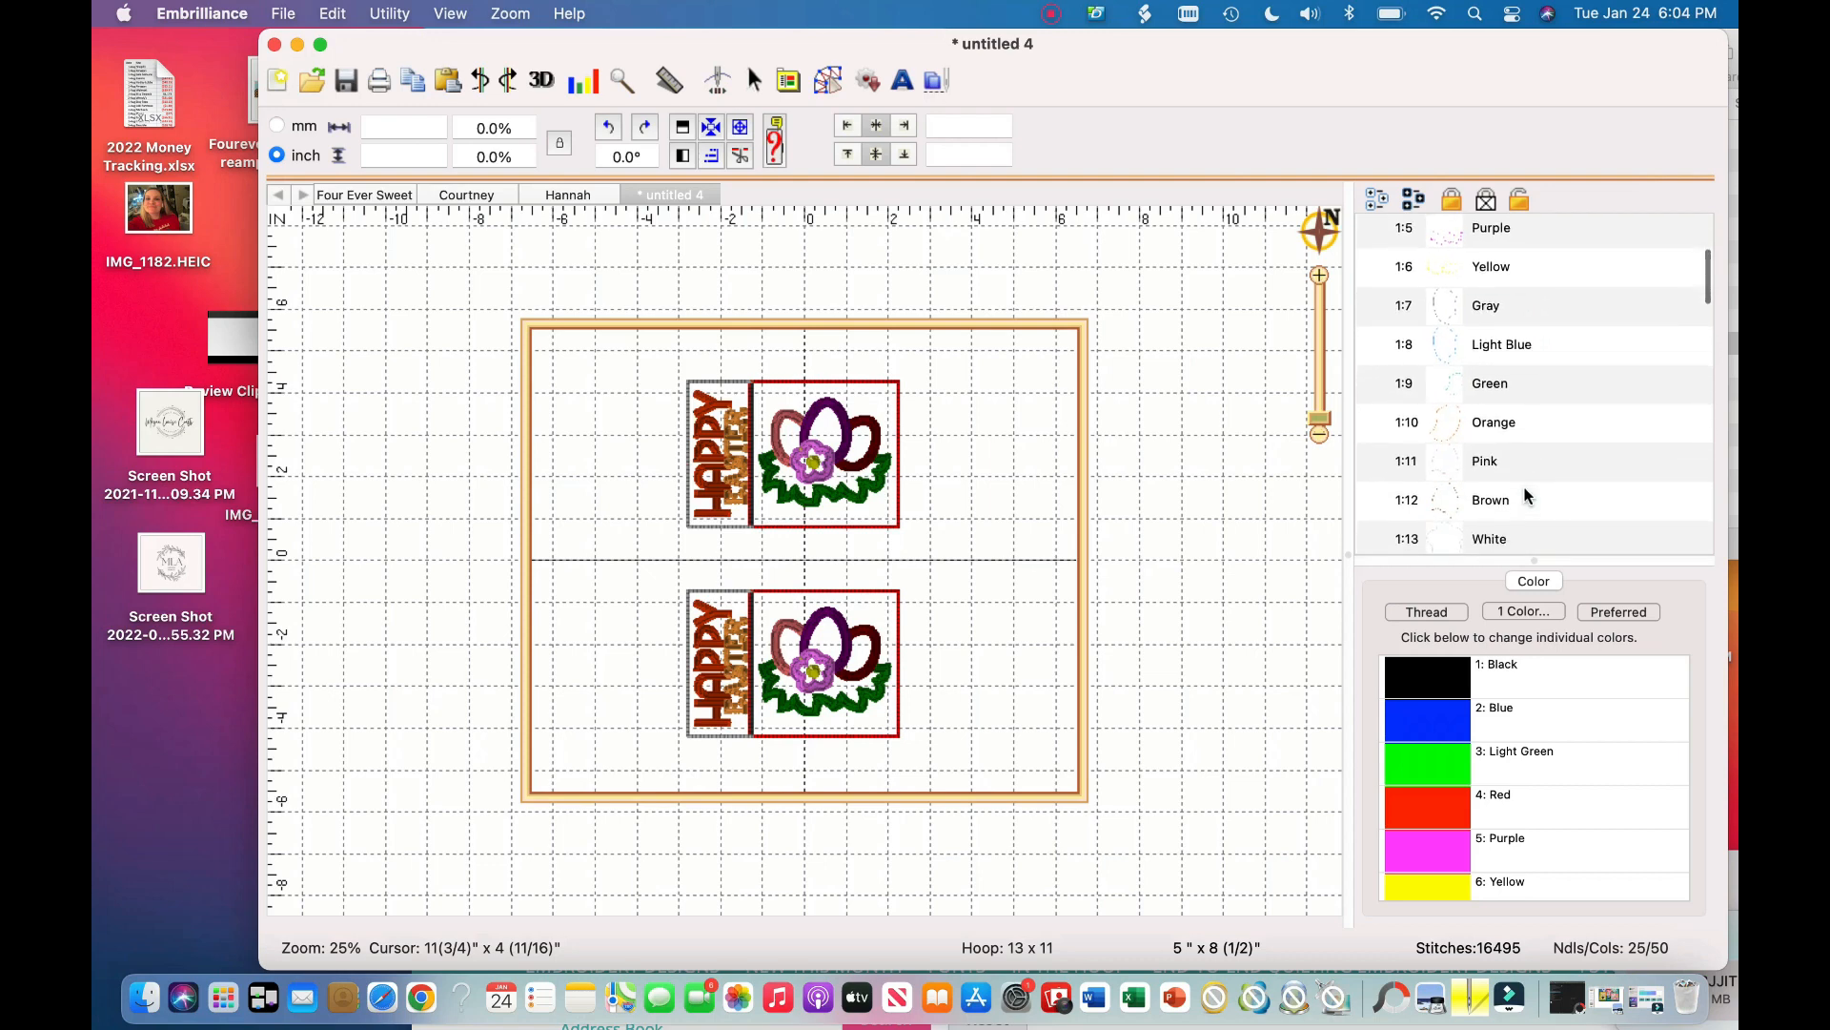
scroll(1528, 495, "up", 3)
scroll(1526, 500, "down", 1)
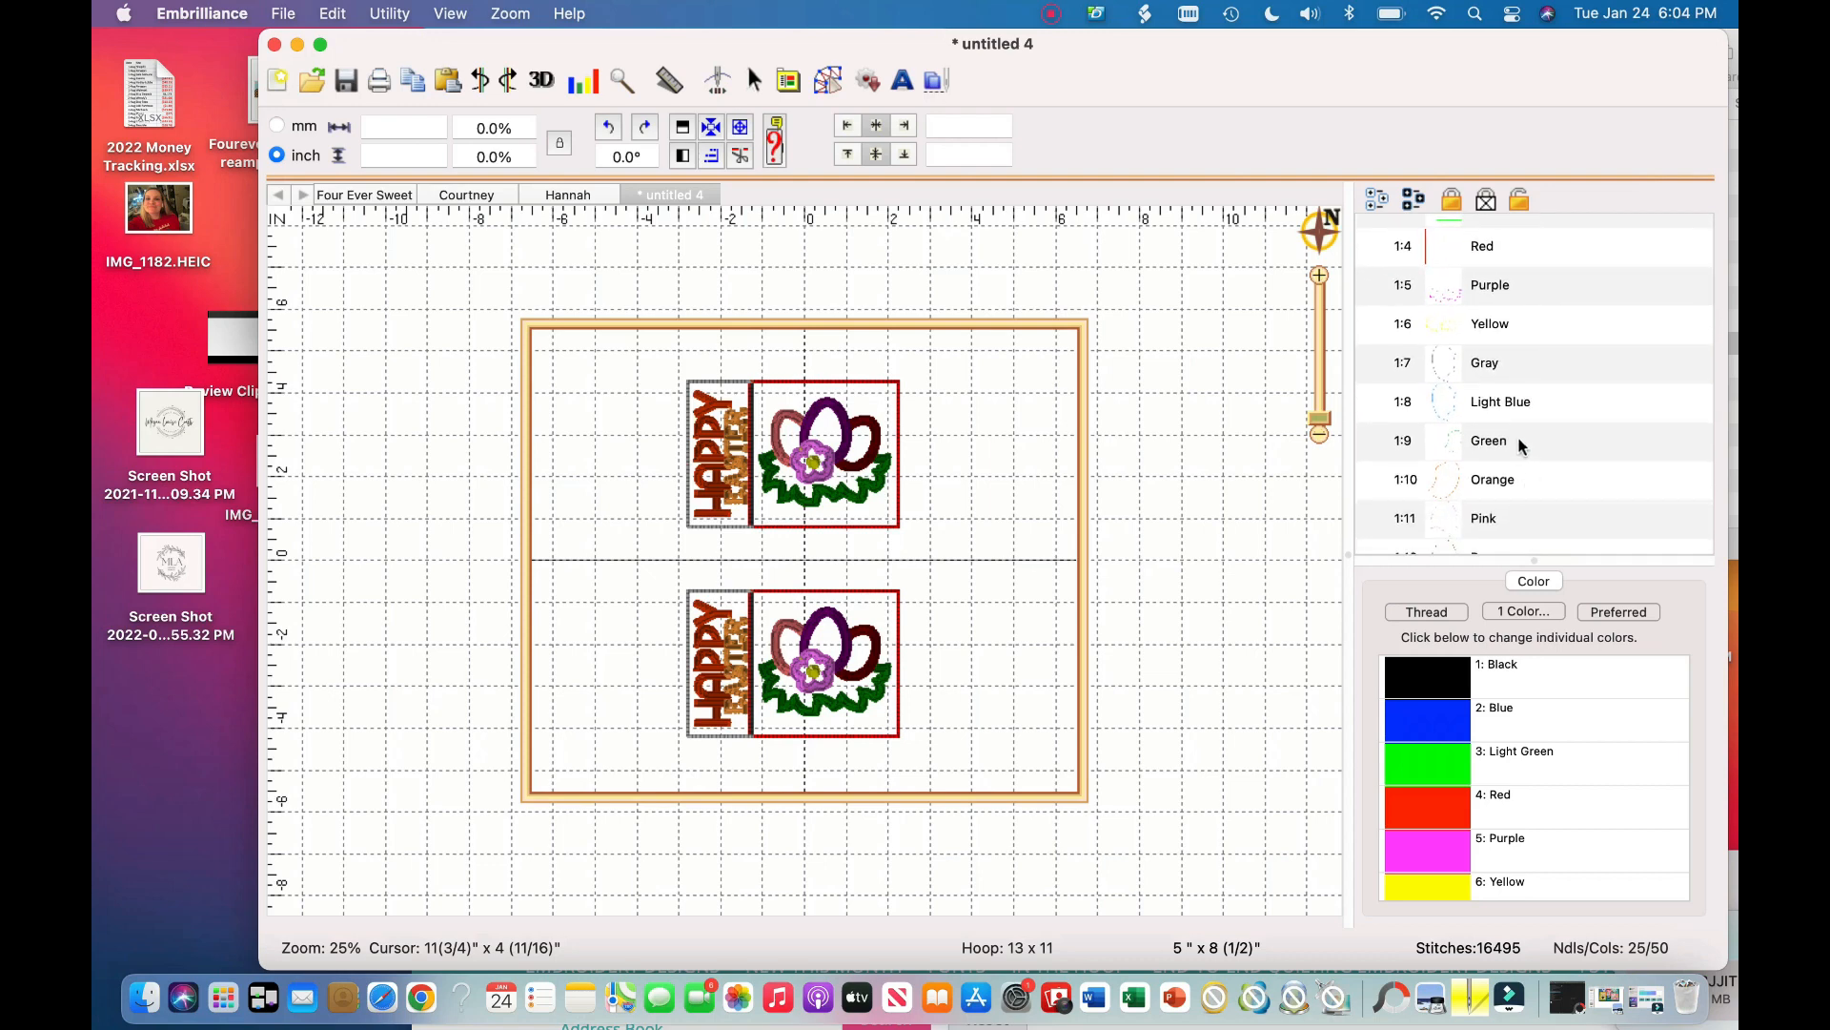
scroll(1523, 445, "up", 4)
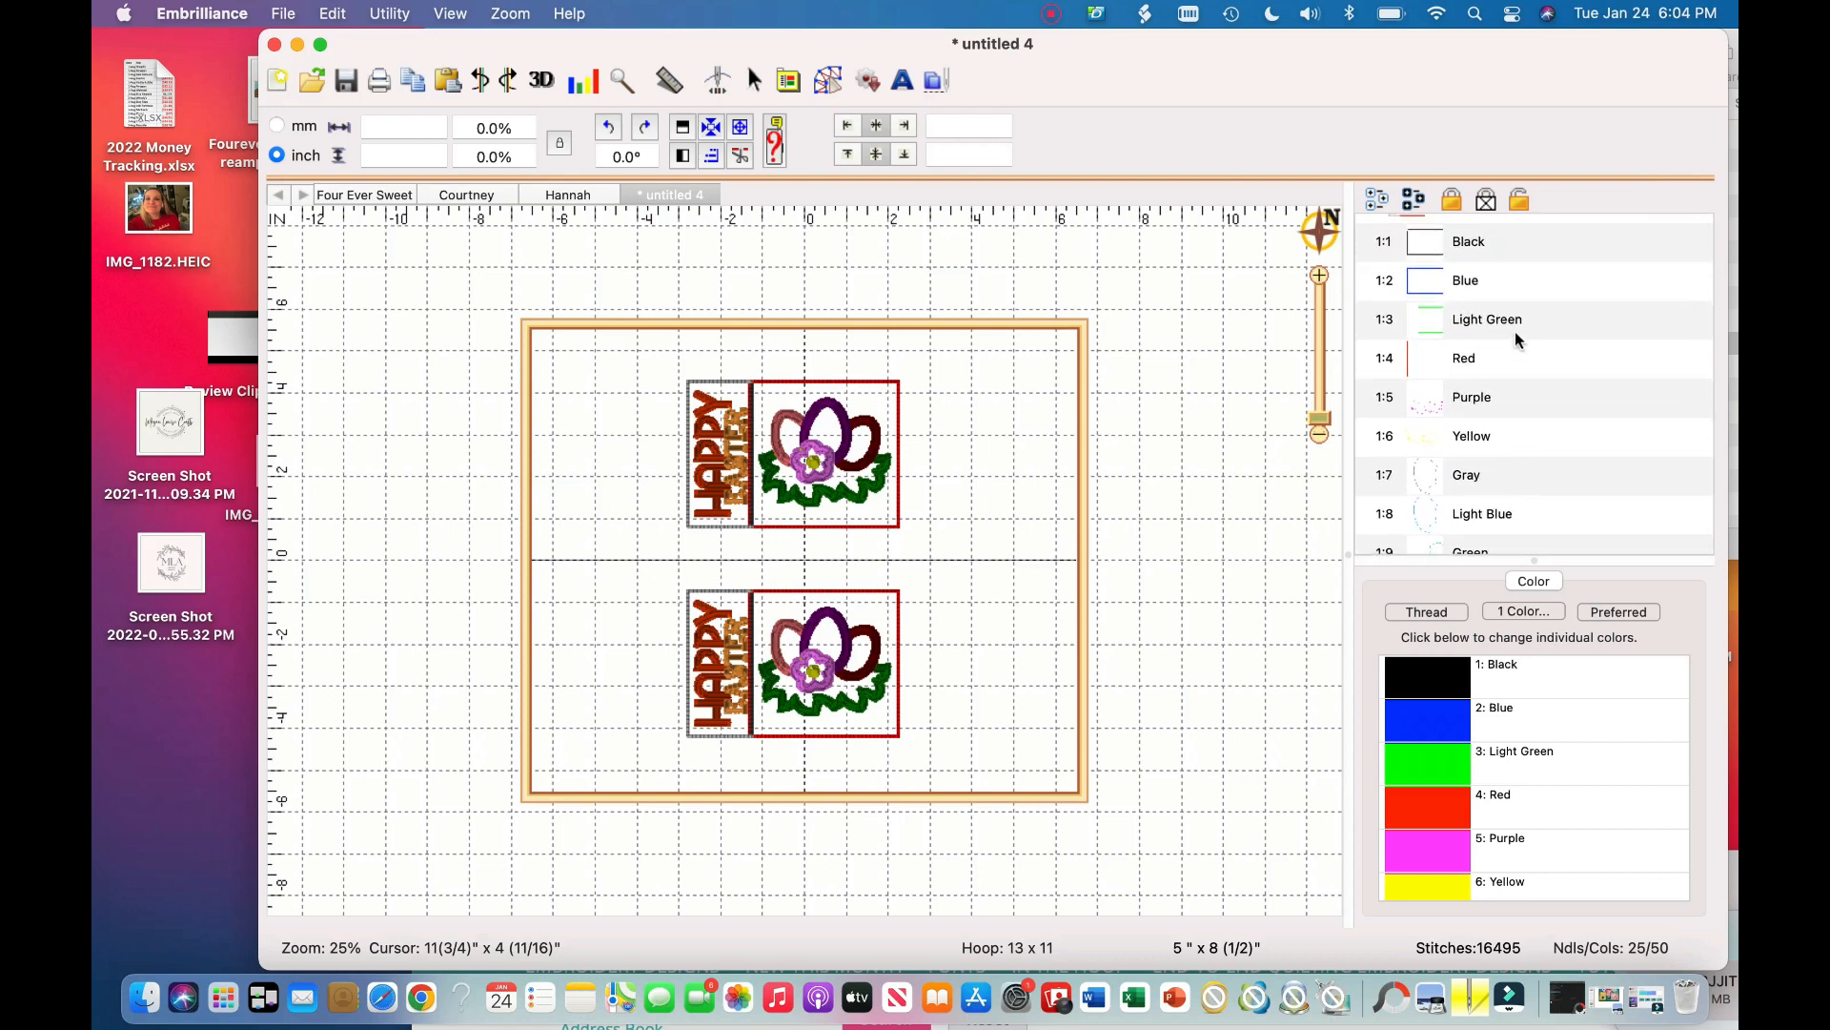
scroll(1515, 336, "down", 2)
scroll(1515, 339, "down", 4)
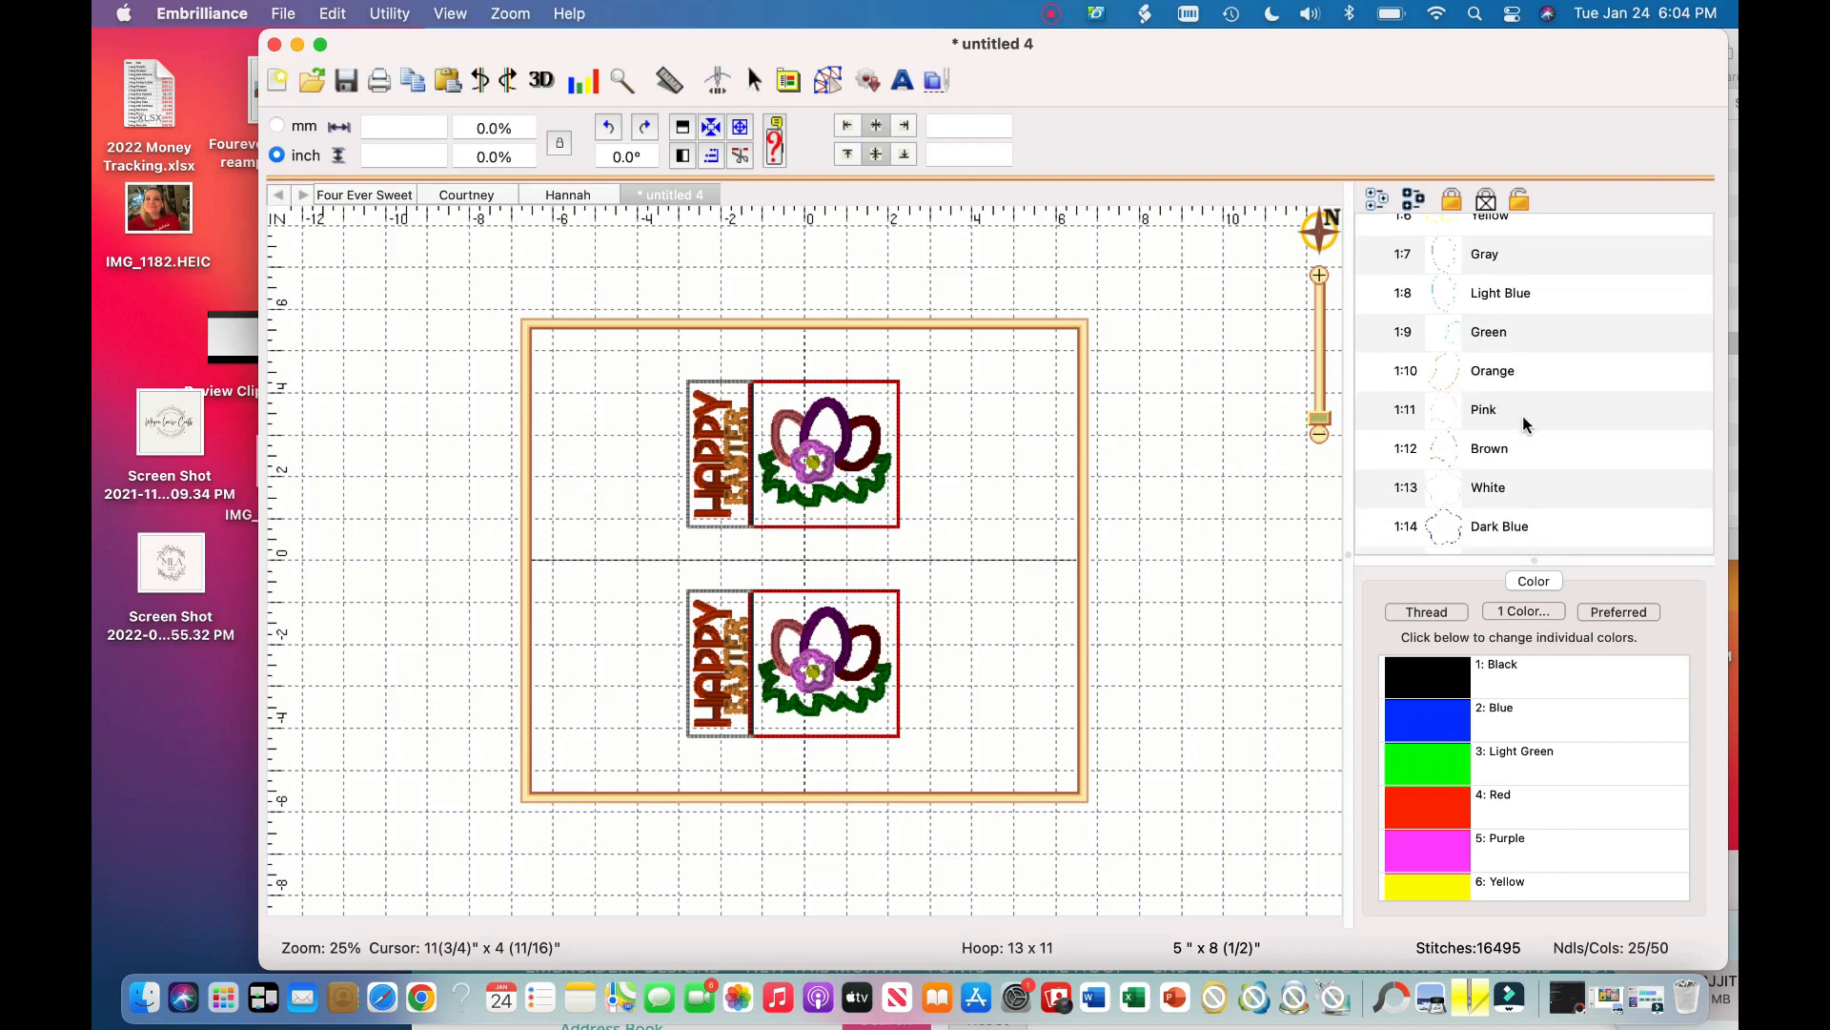
Review the first bunny block's remaining colour stops, from Dark Blue through Light Orange, and where the second block begins
scroll(1531, 489, "down", 7)
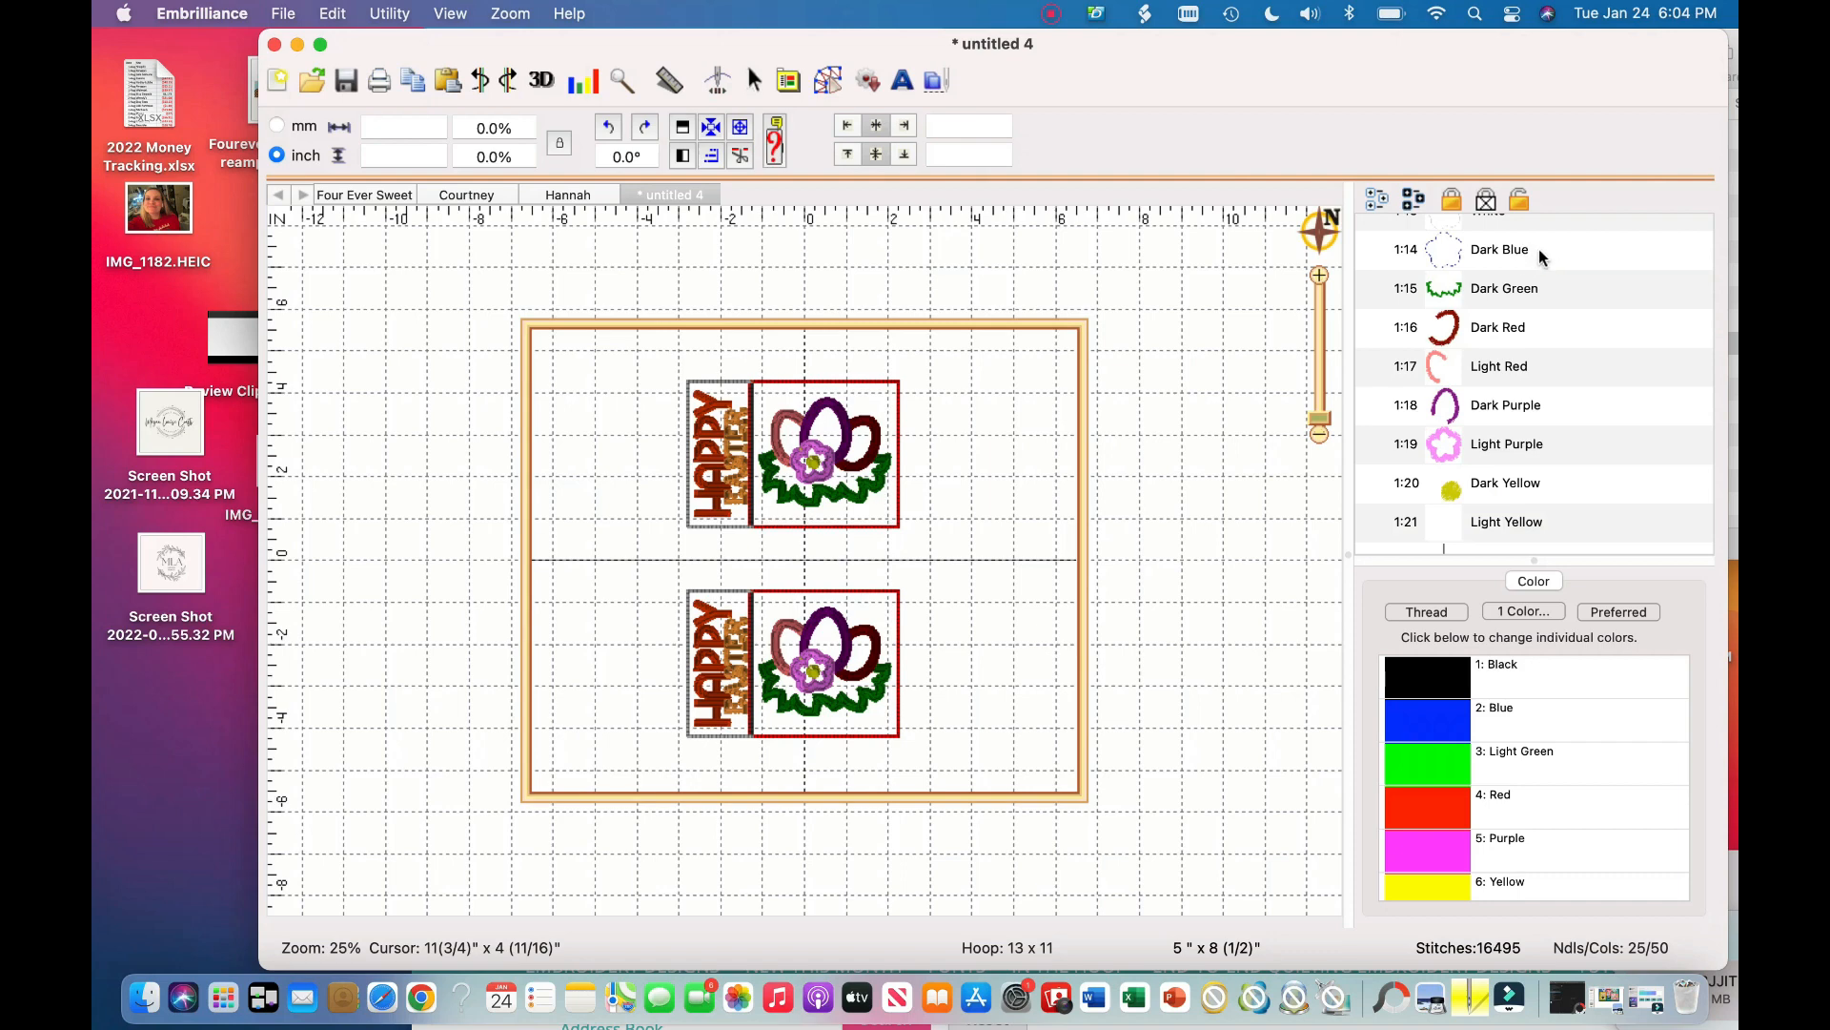
scroll(1539, 249, "down", 5)
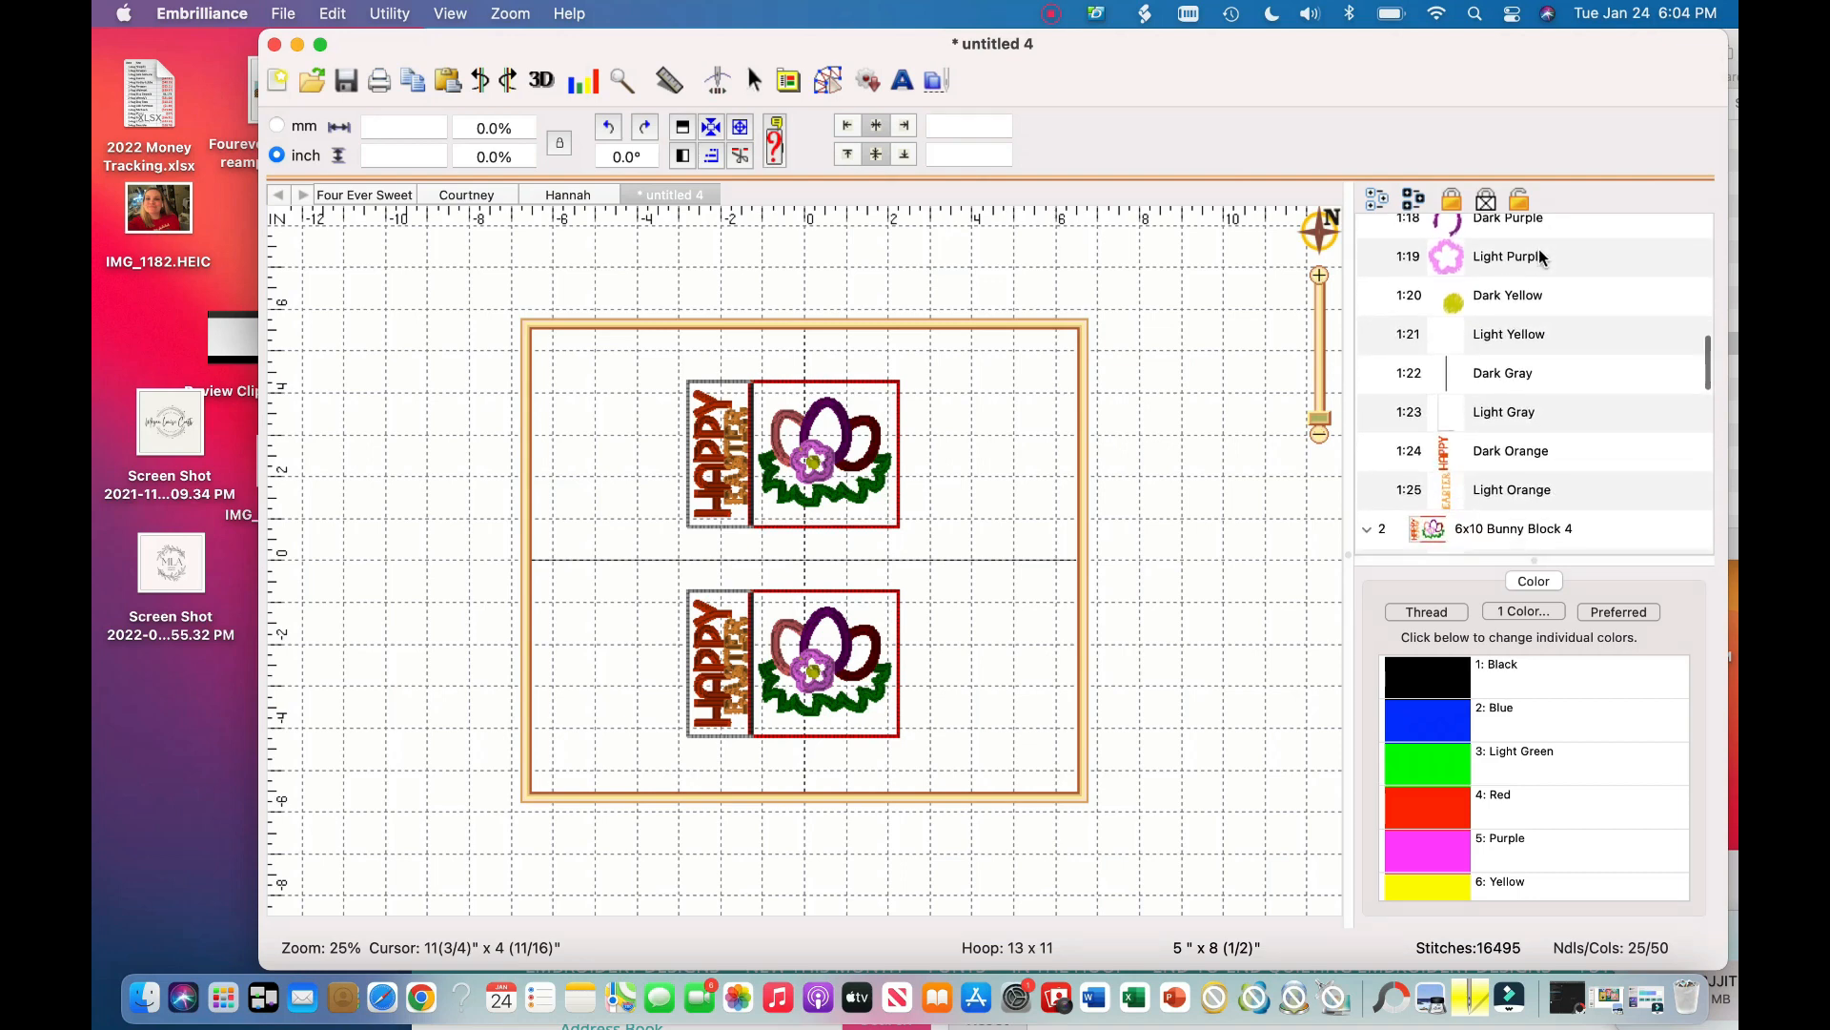
scroll(1540, 255, "down", 2)
scroll(1539, 256, "up", 3)
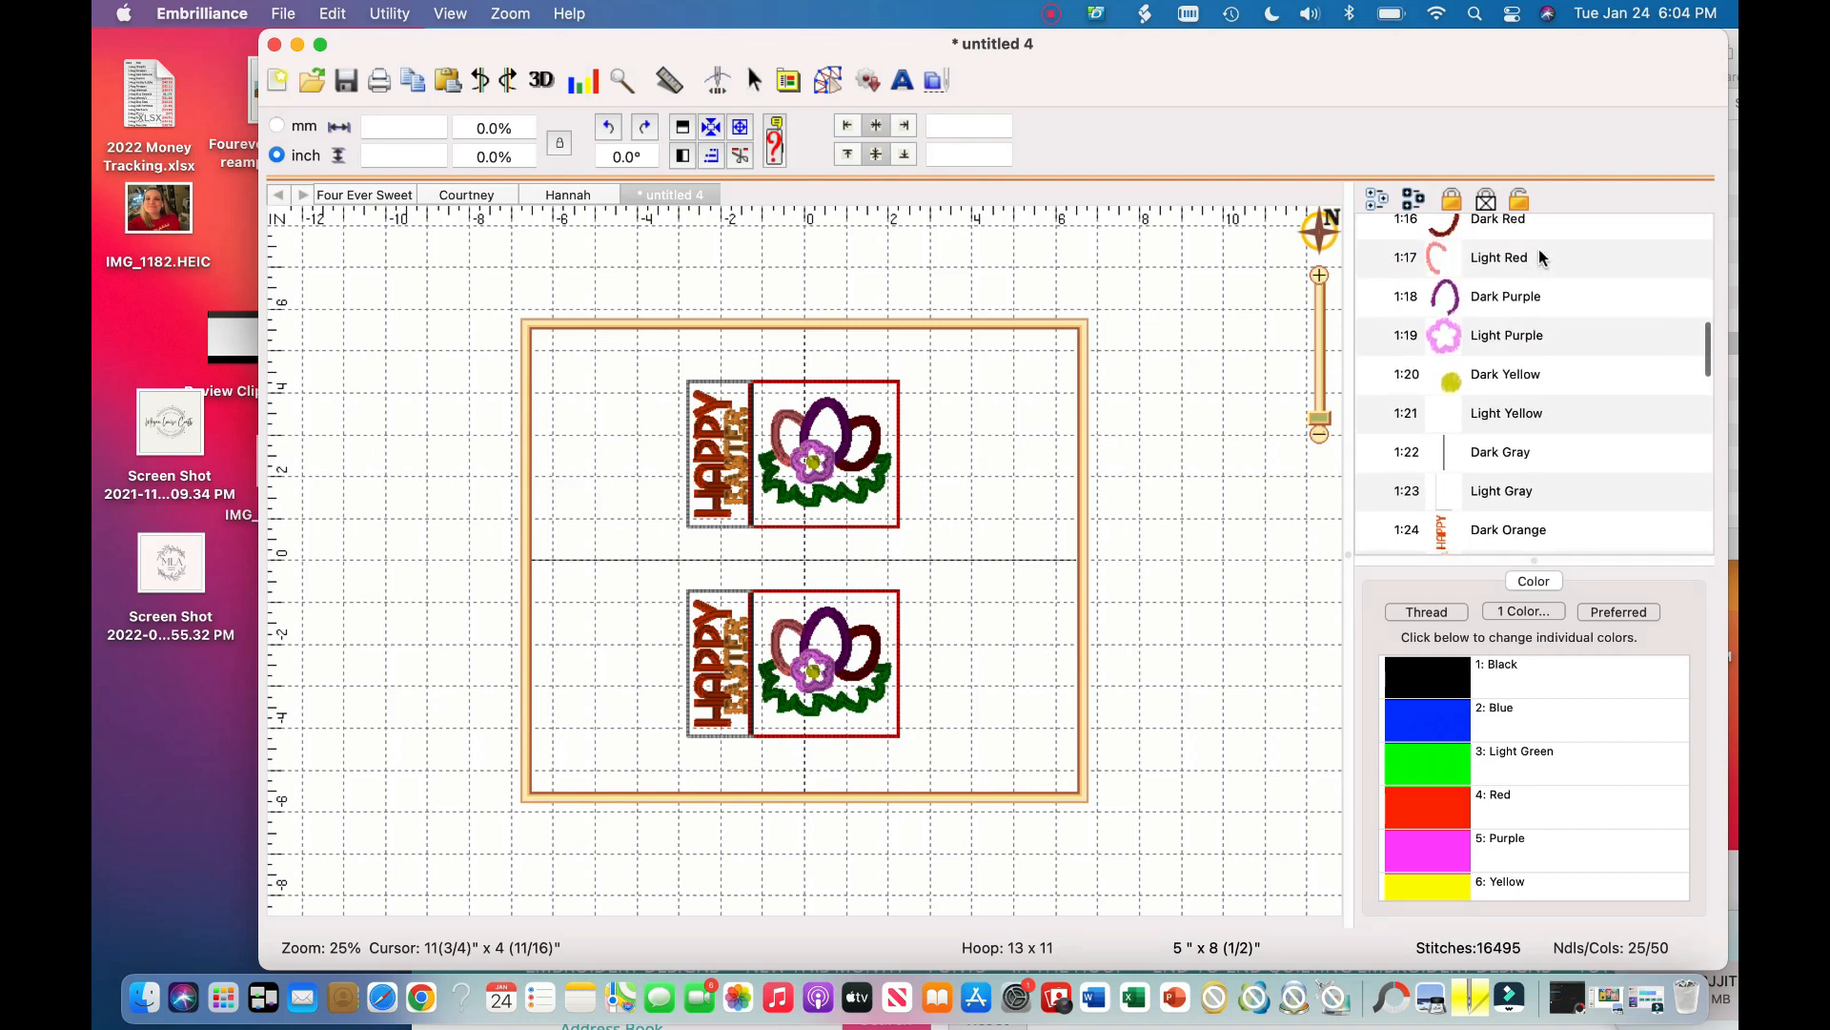
scroll(1538, 249, "up", 5)
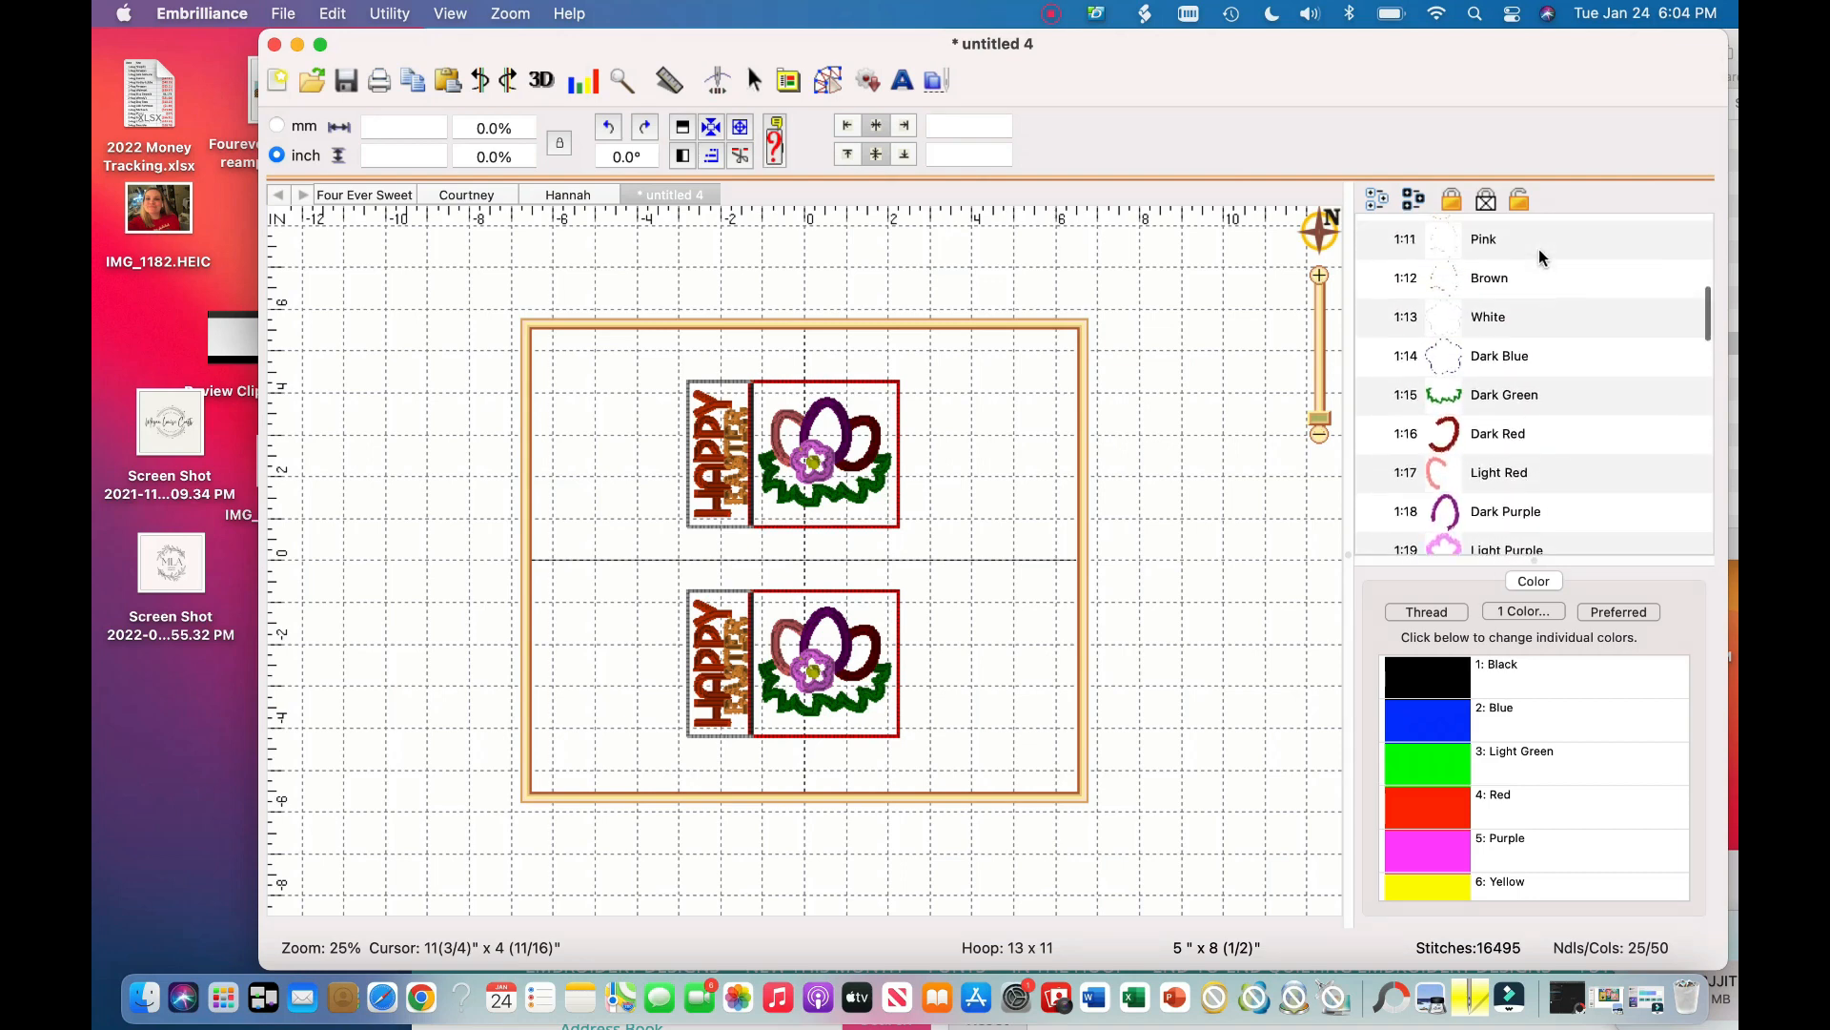
scroll(1538, 249, "down", 5)
scroll(1538, 248, "up", 1)
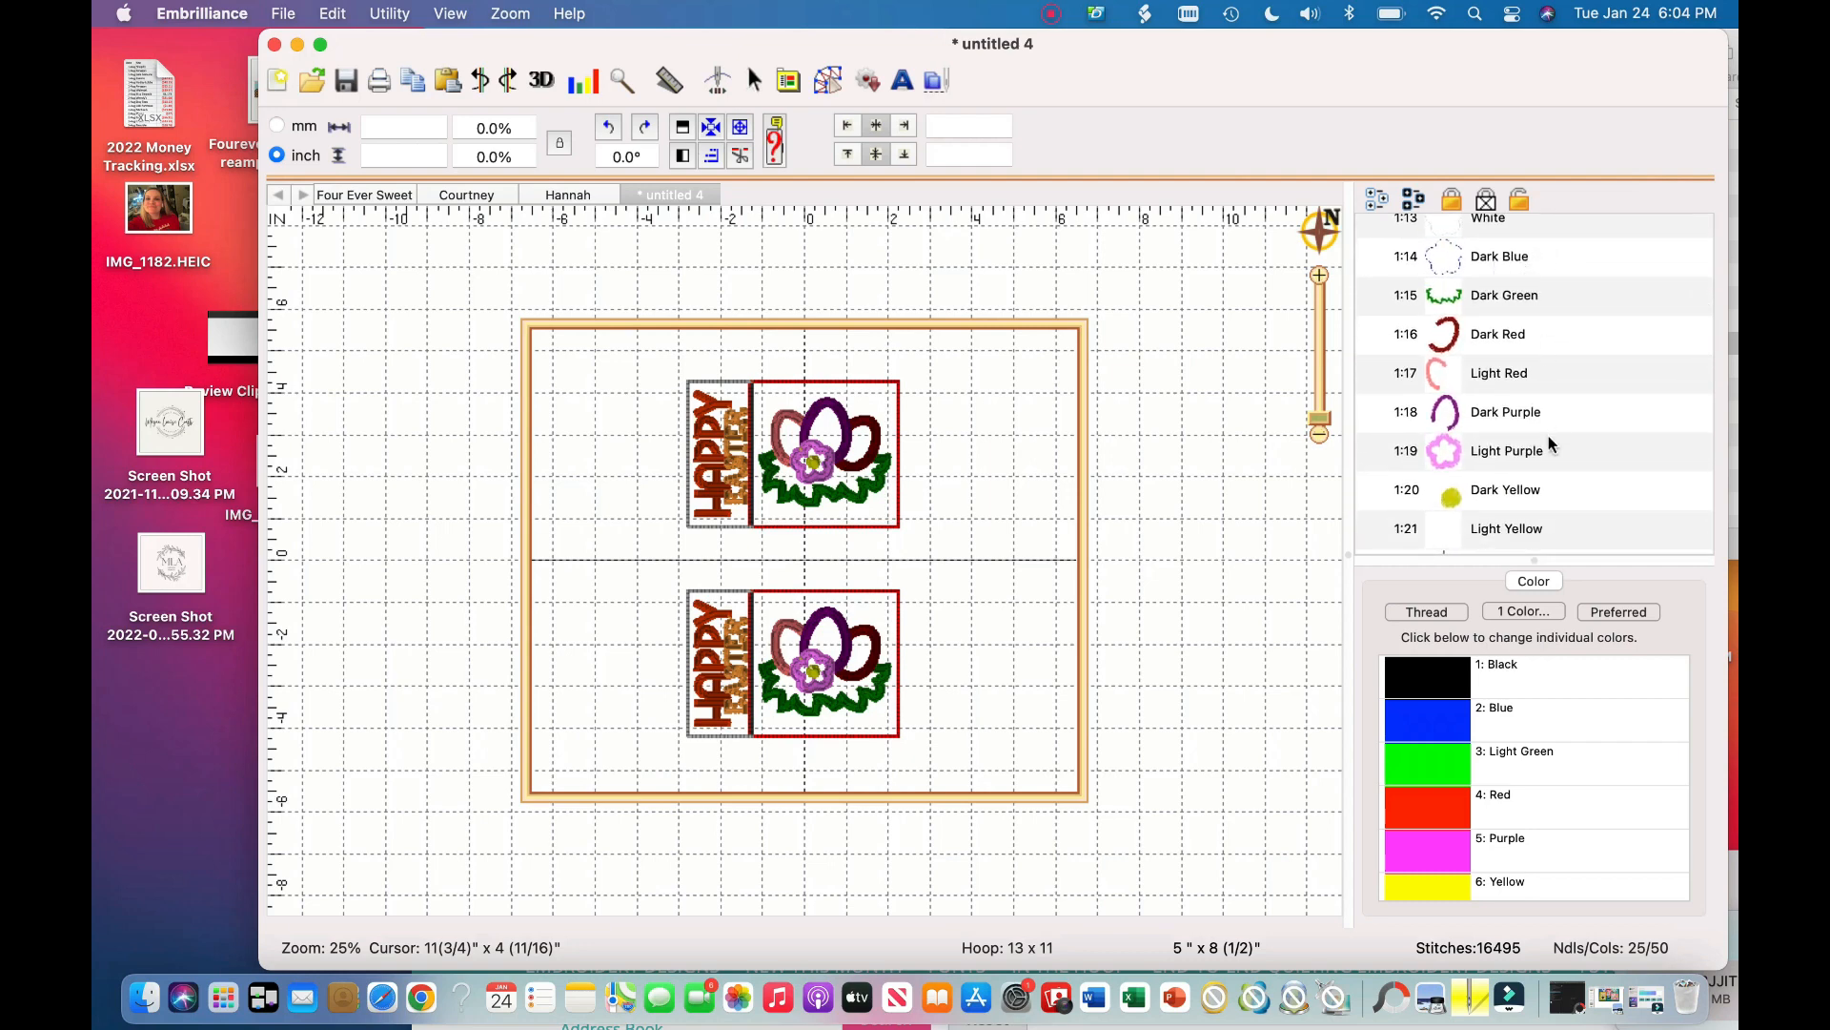
scroll(1548, 439, "down", 5)
scroll(1549, 444, "down", 1)
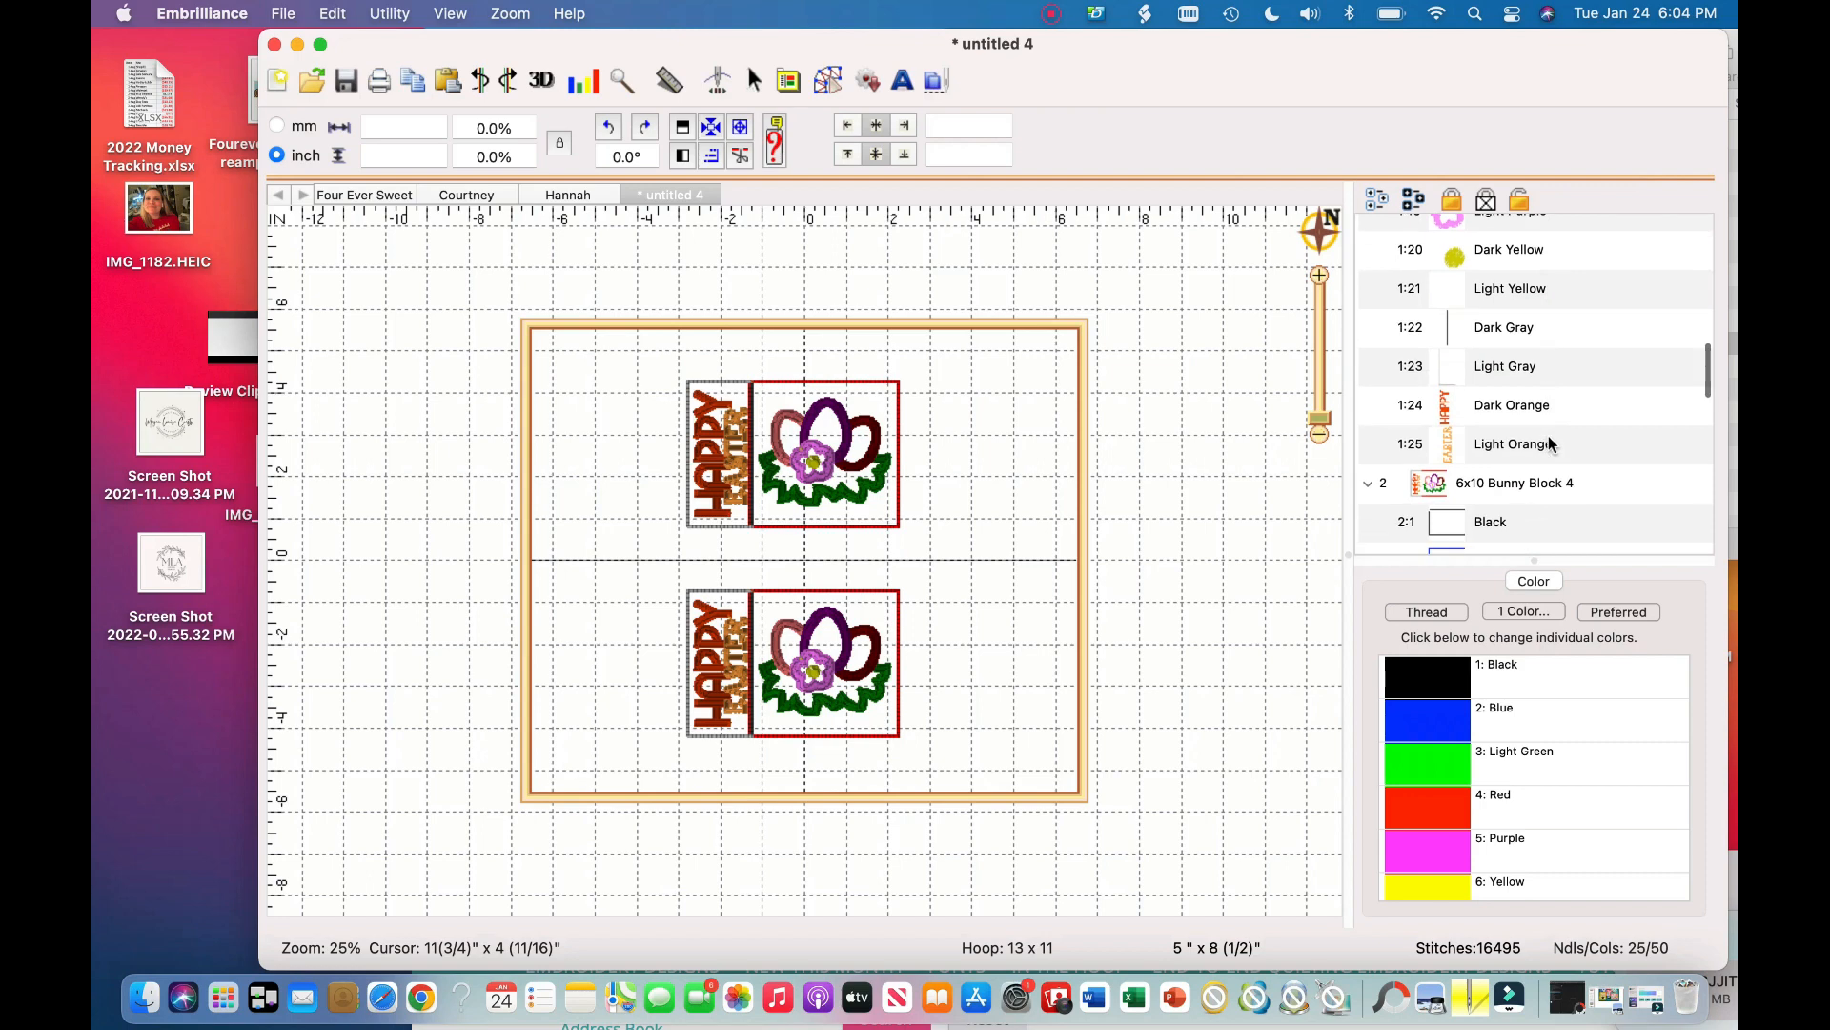
scroll(1550, 444, "up", 1)
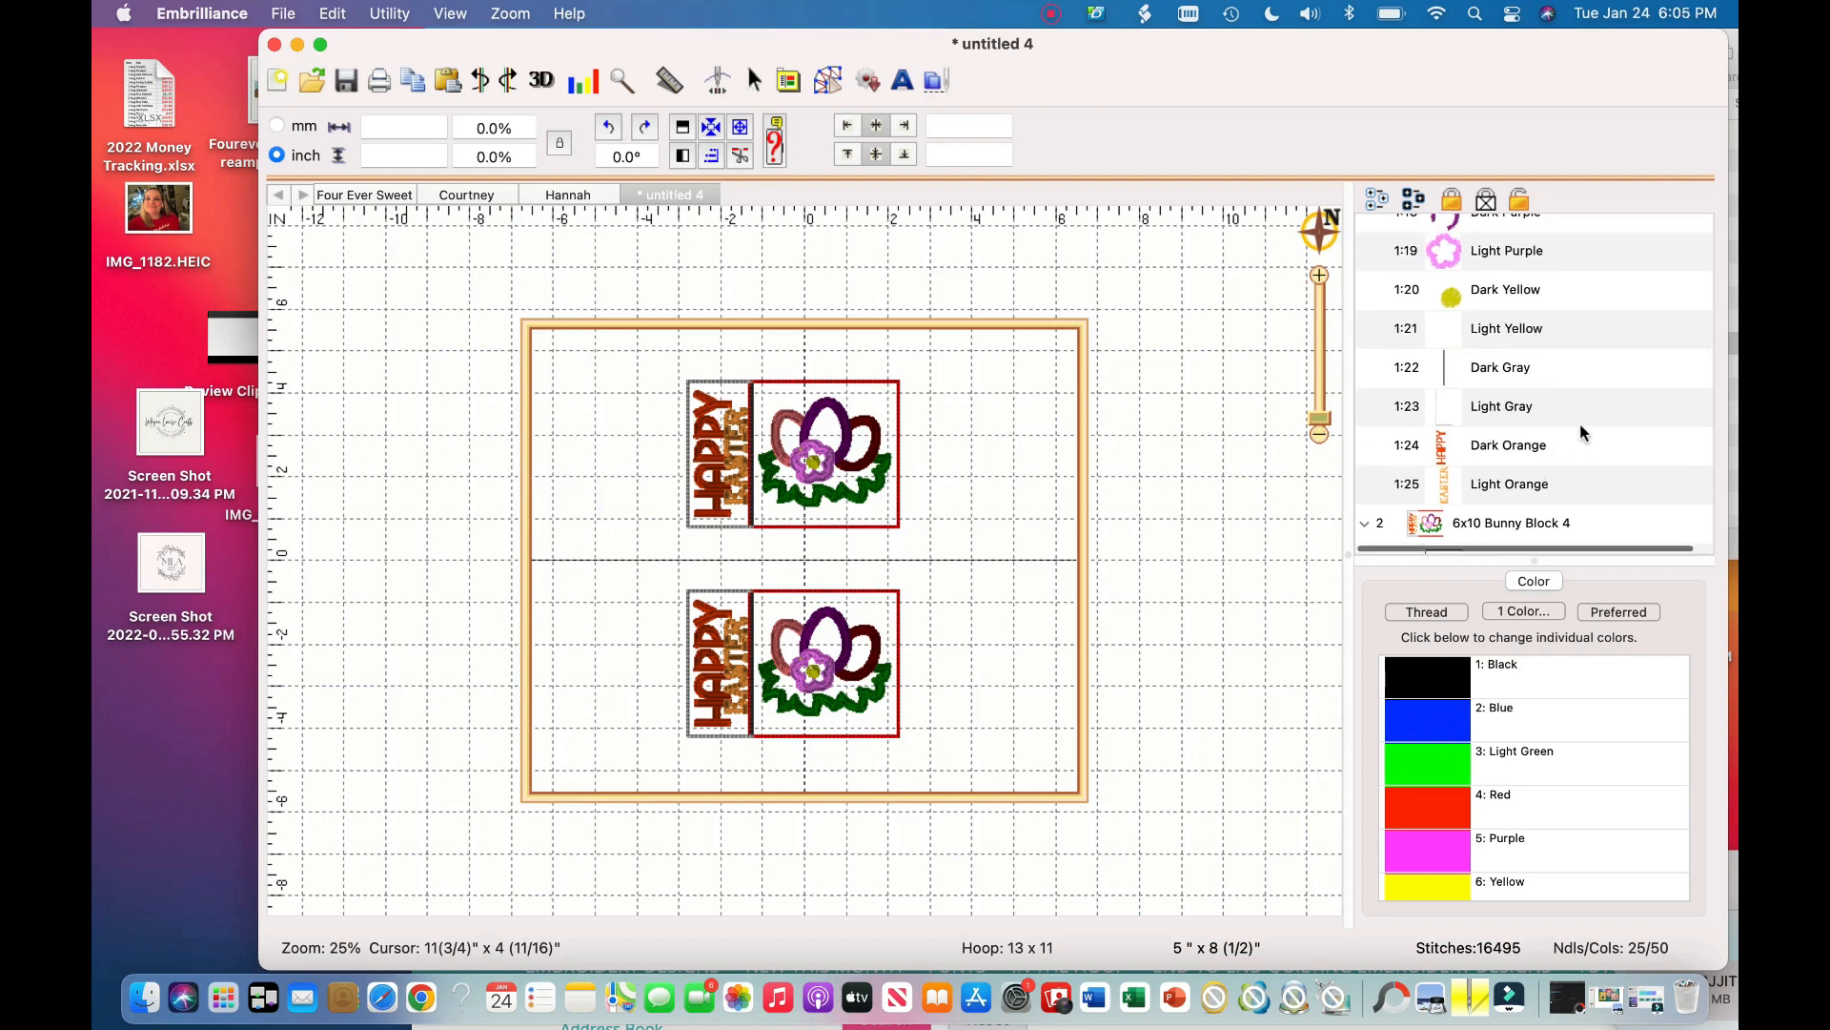
scroll(1581, 432, "up", 3)
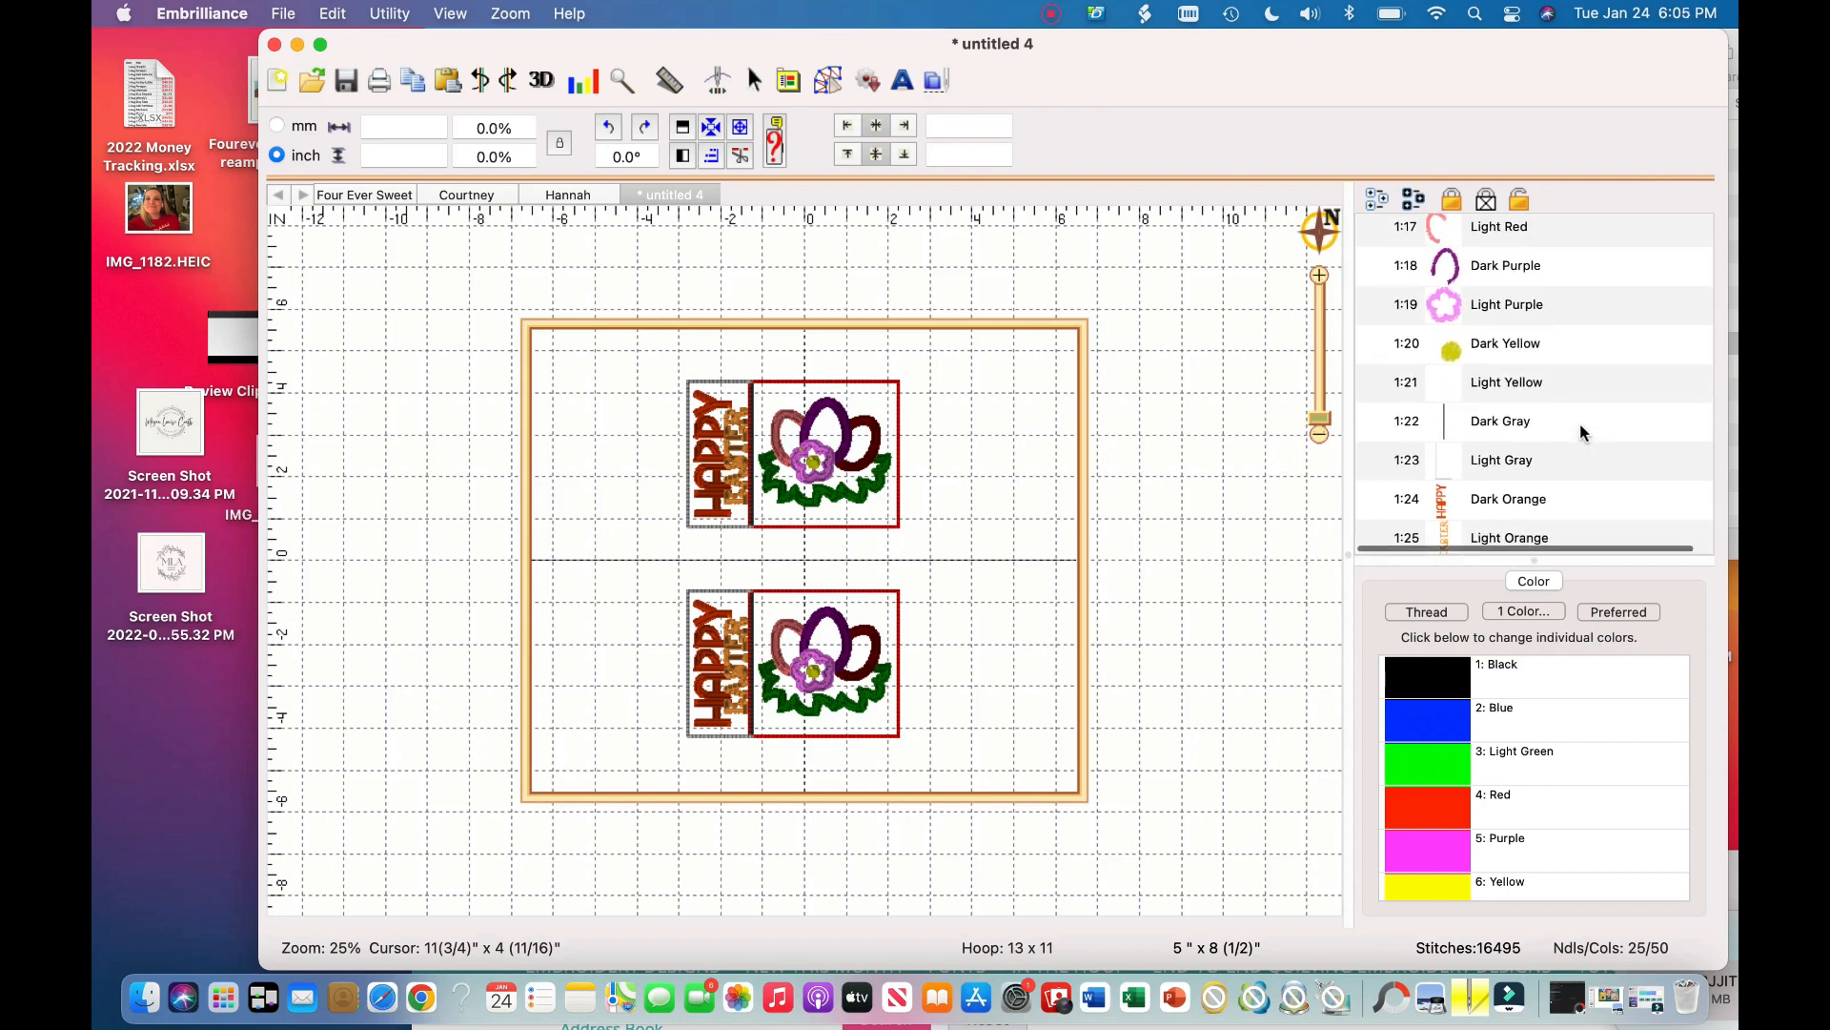
scroll(1581, 433, "up", 10)
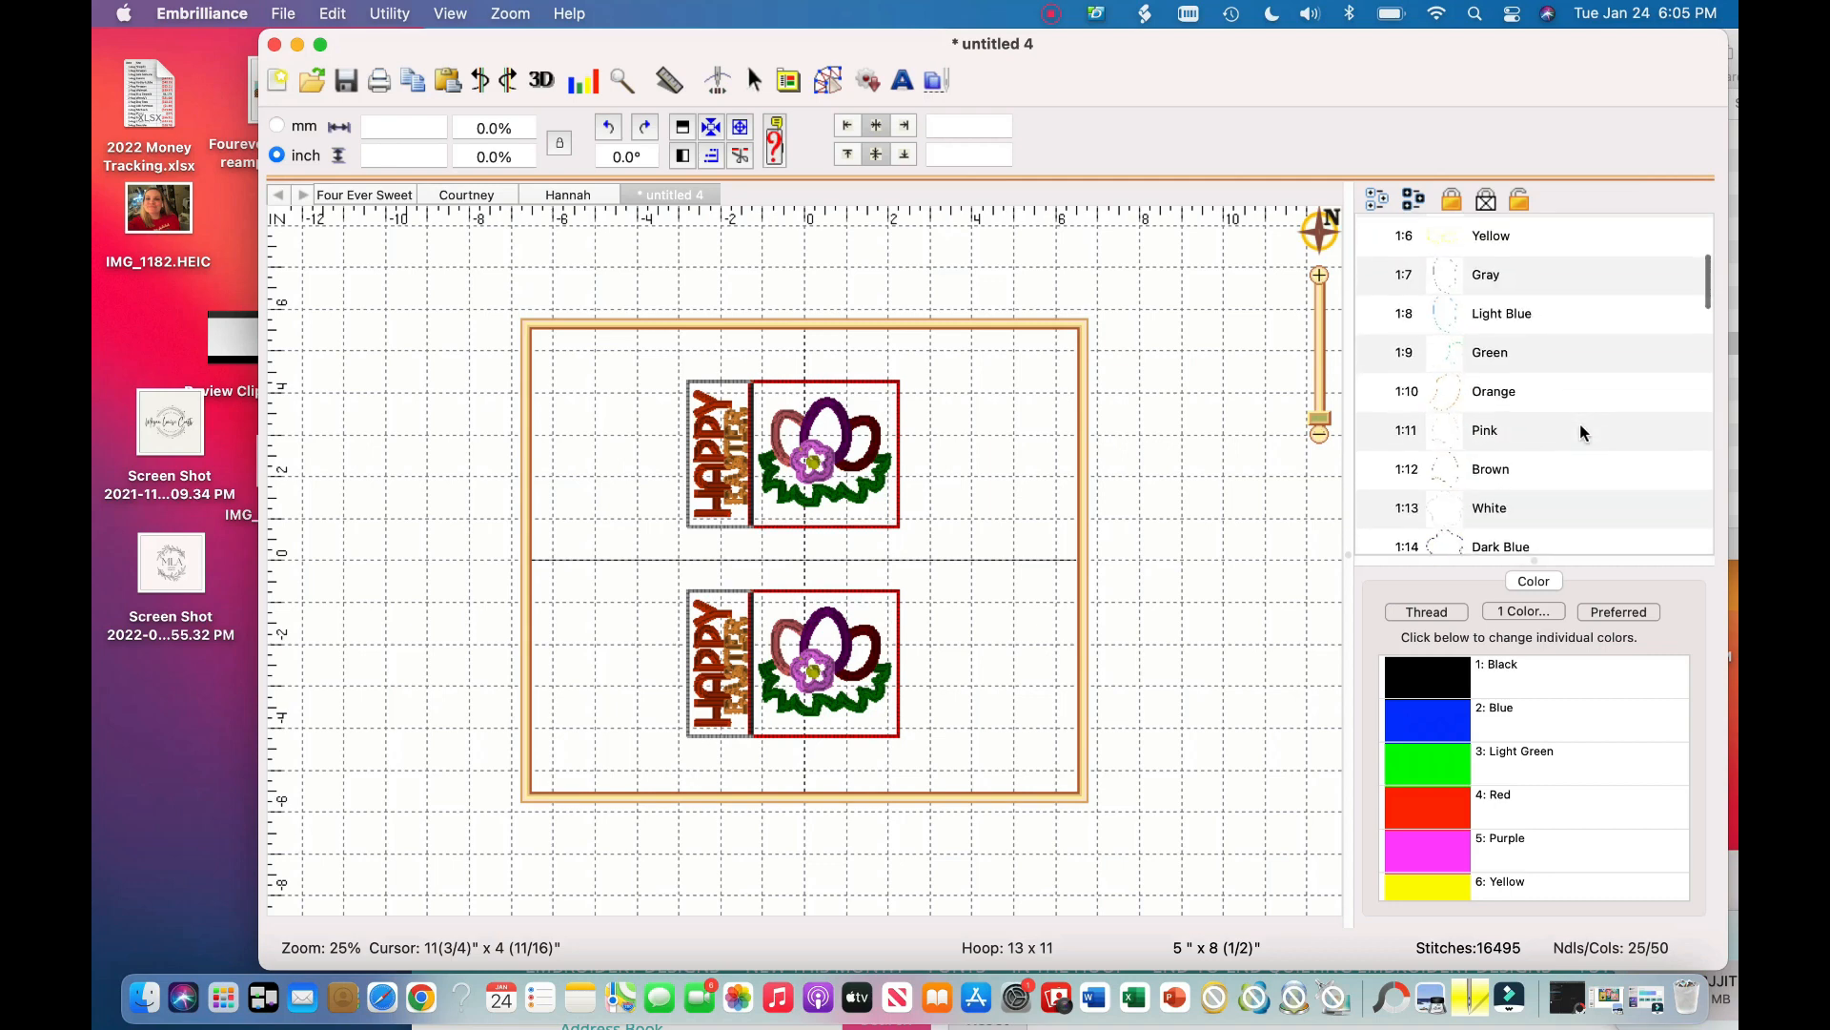
Recheck the first bunny block's stops from Gray to Light Orange against the second block's opening colours in the object list
scroll(1581, 433, "up", 5)
scroll(1581, 433, "down", 6)
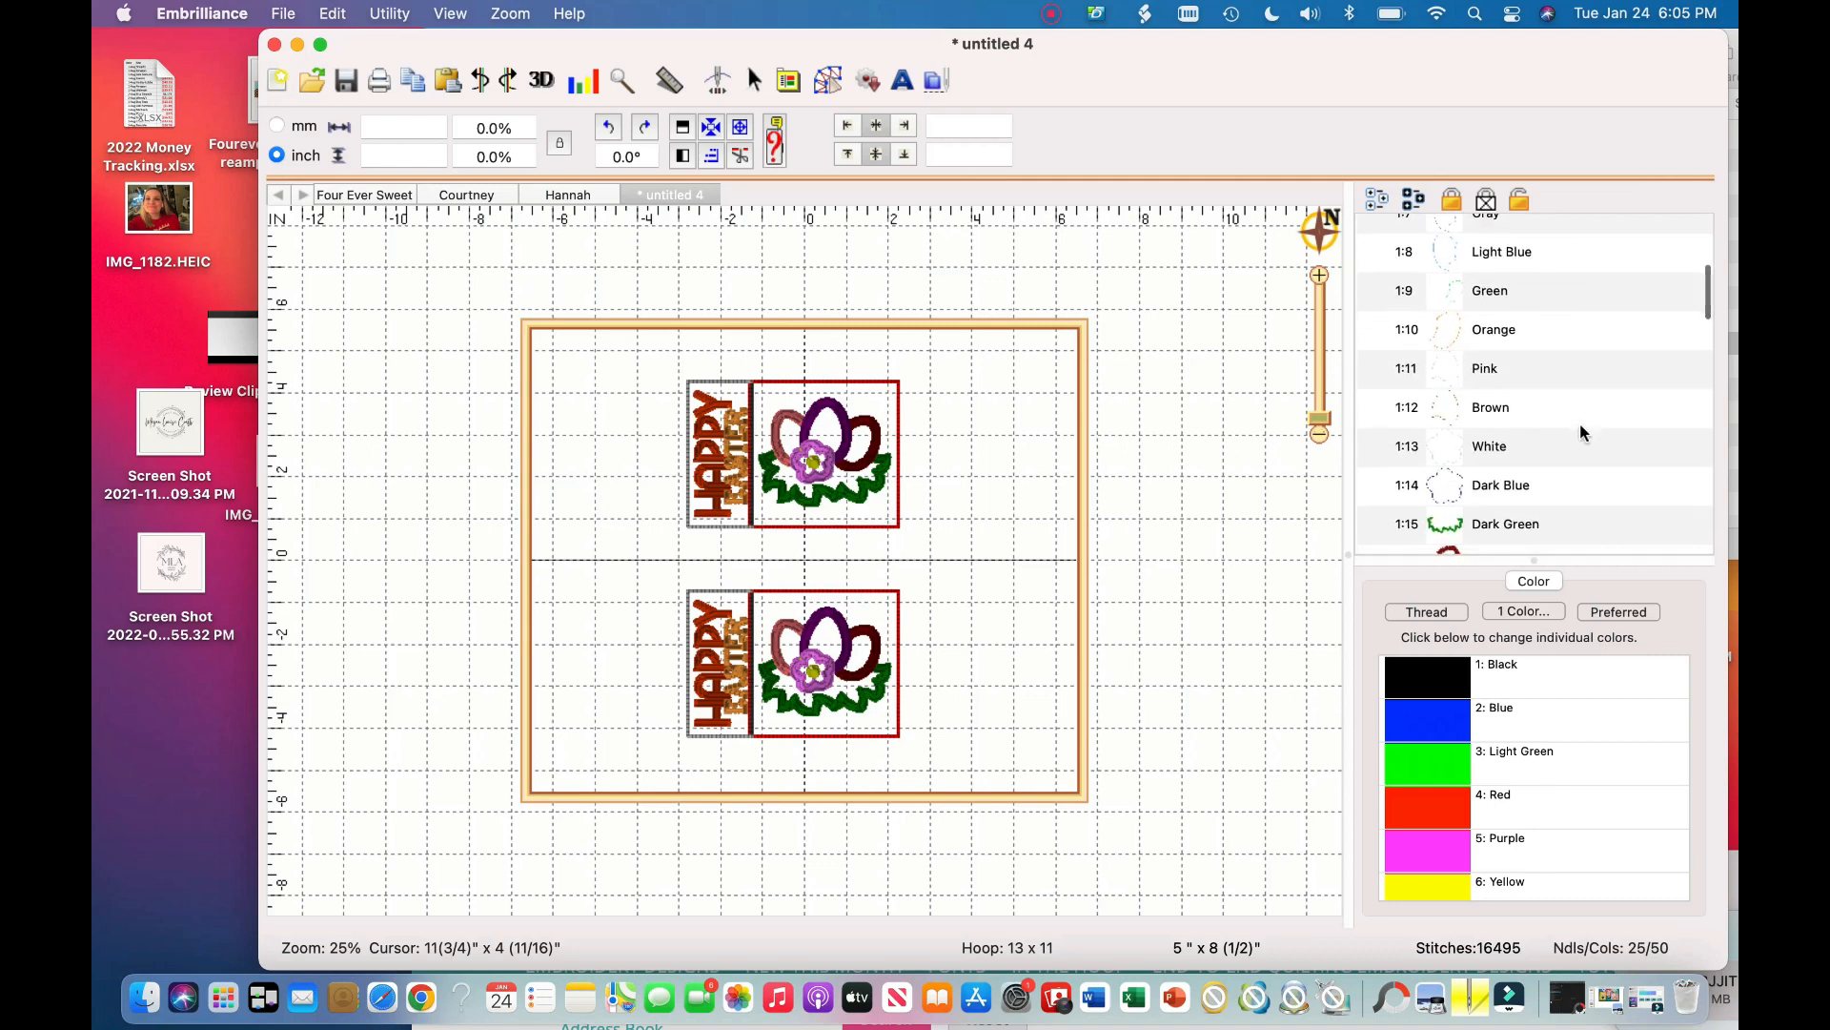
scroll(1580, 423, "up", 7)
scroll(1581, 423, "down", 6)
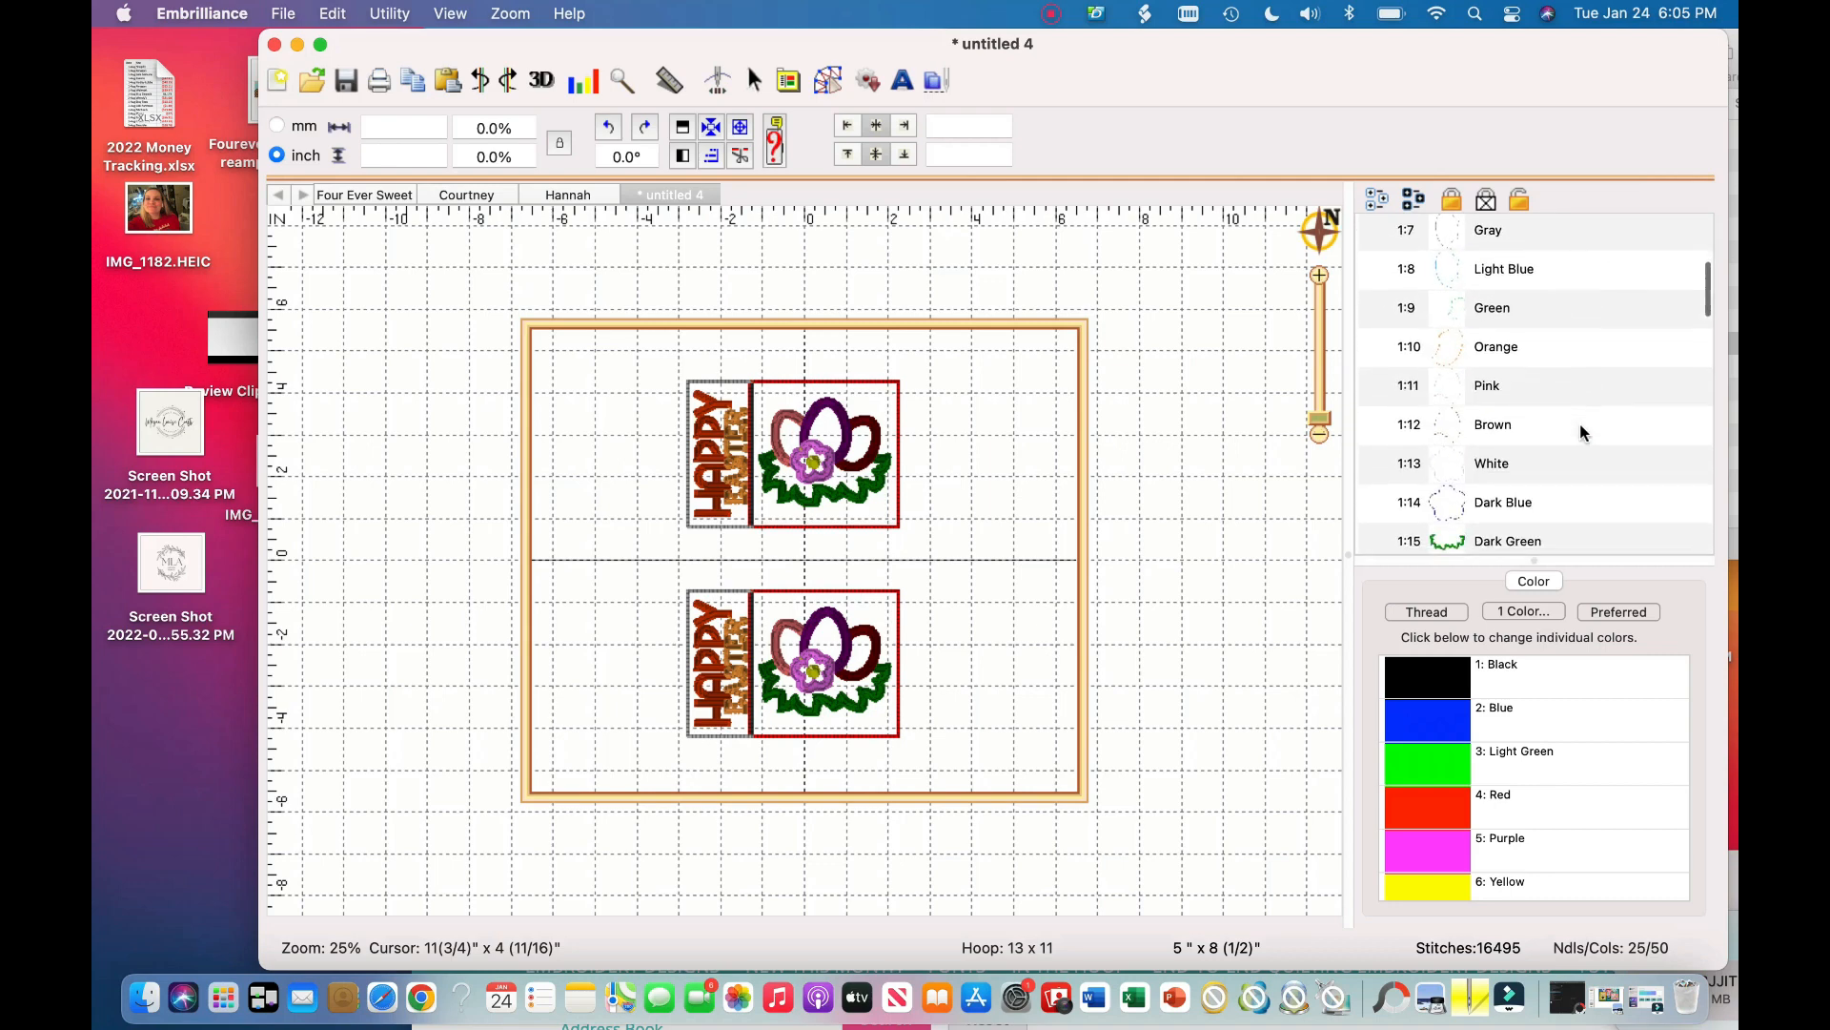
scroll(1580, 424, "down", 10)
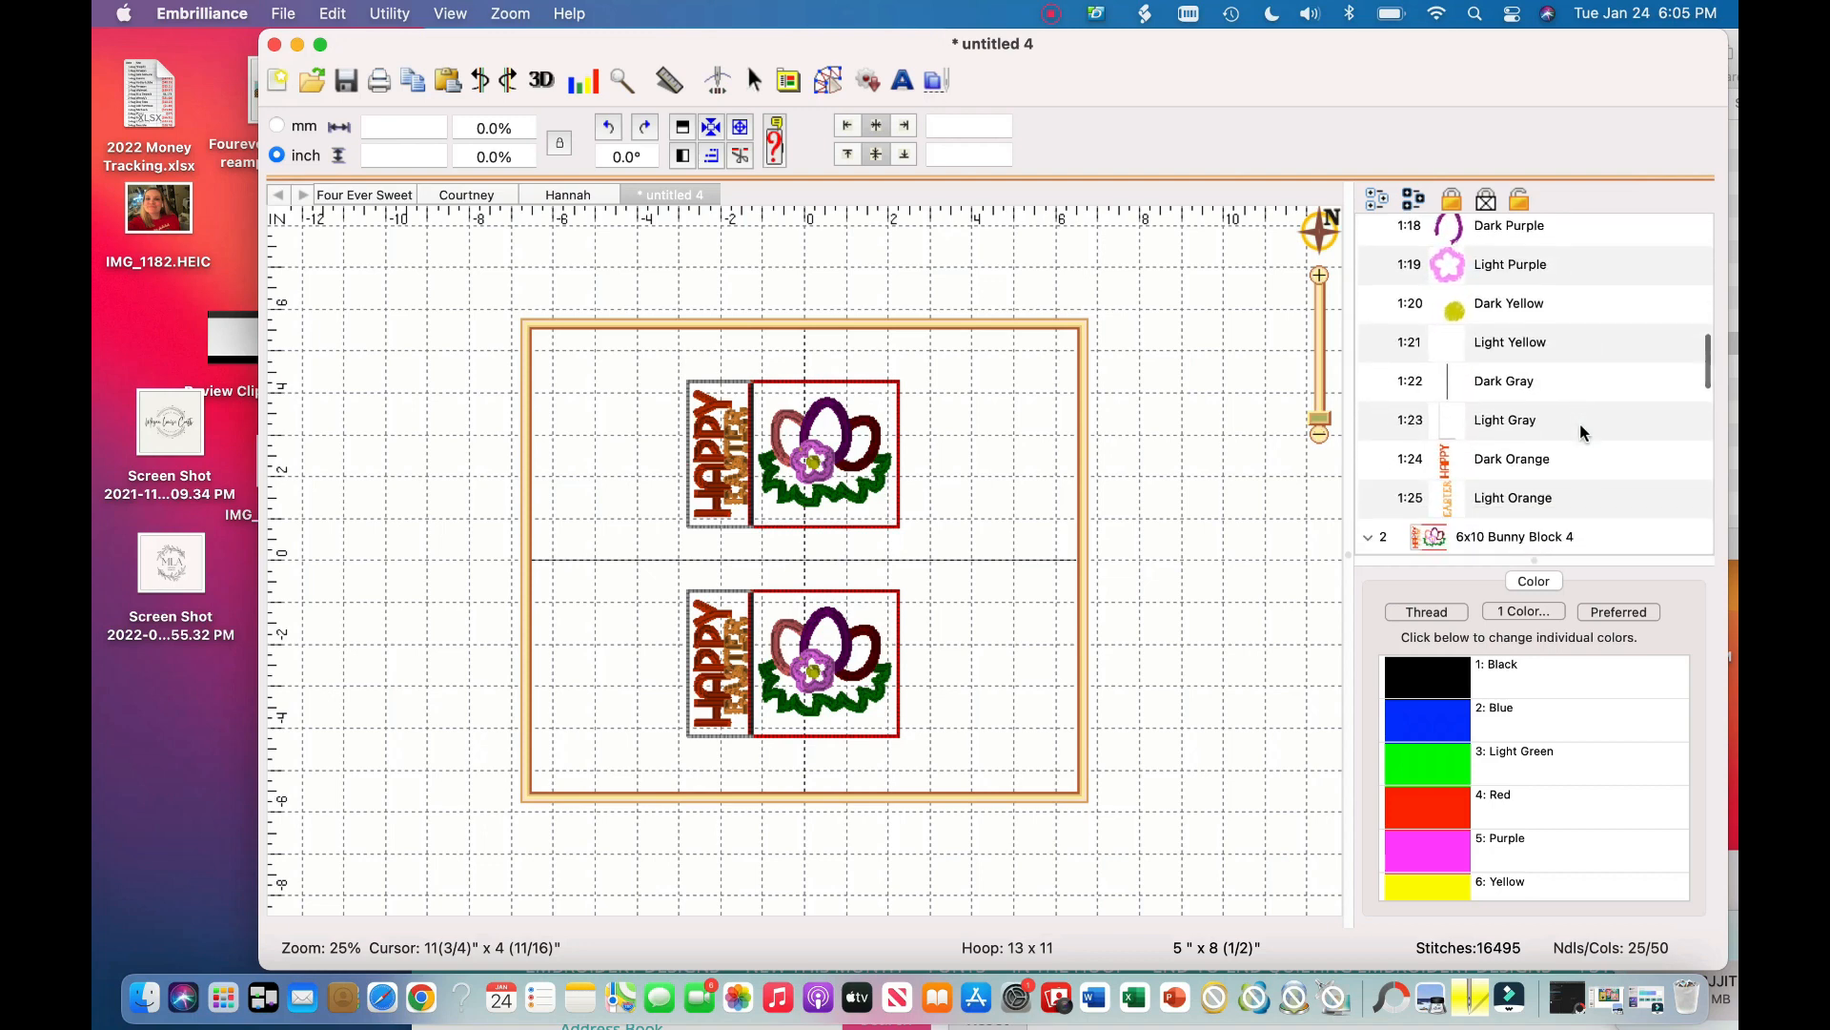
scroll(1580, 423, "down", 4)
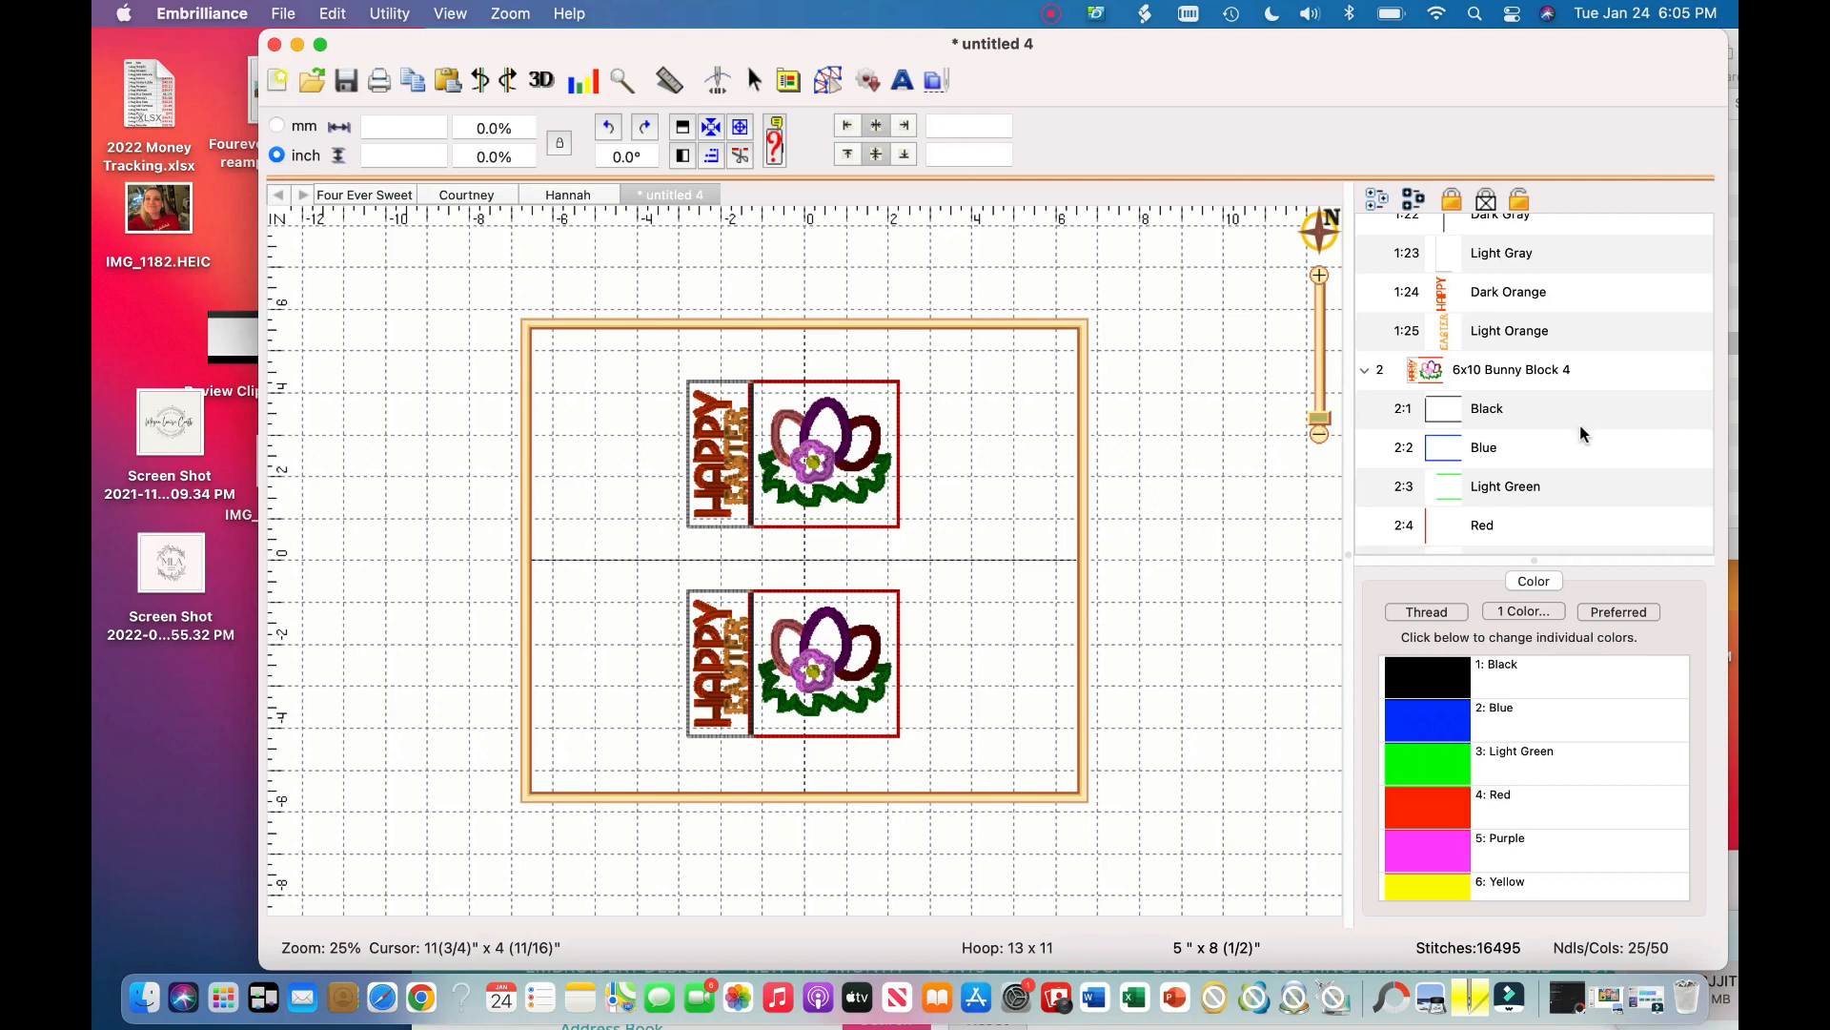
scroll(1578, 424, "up", 15)
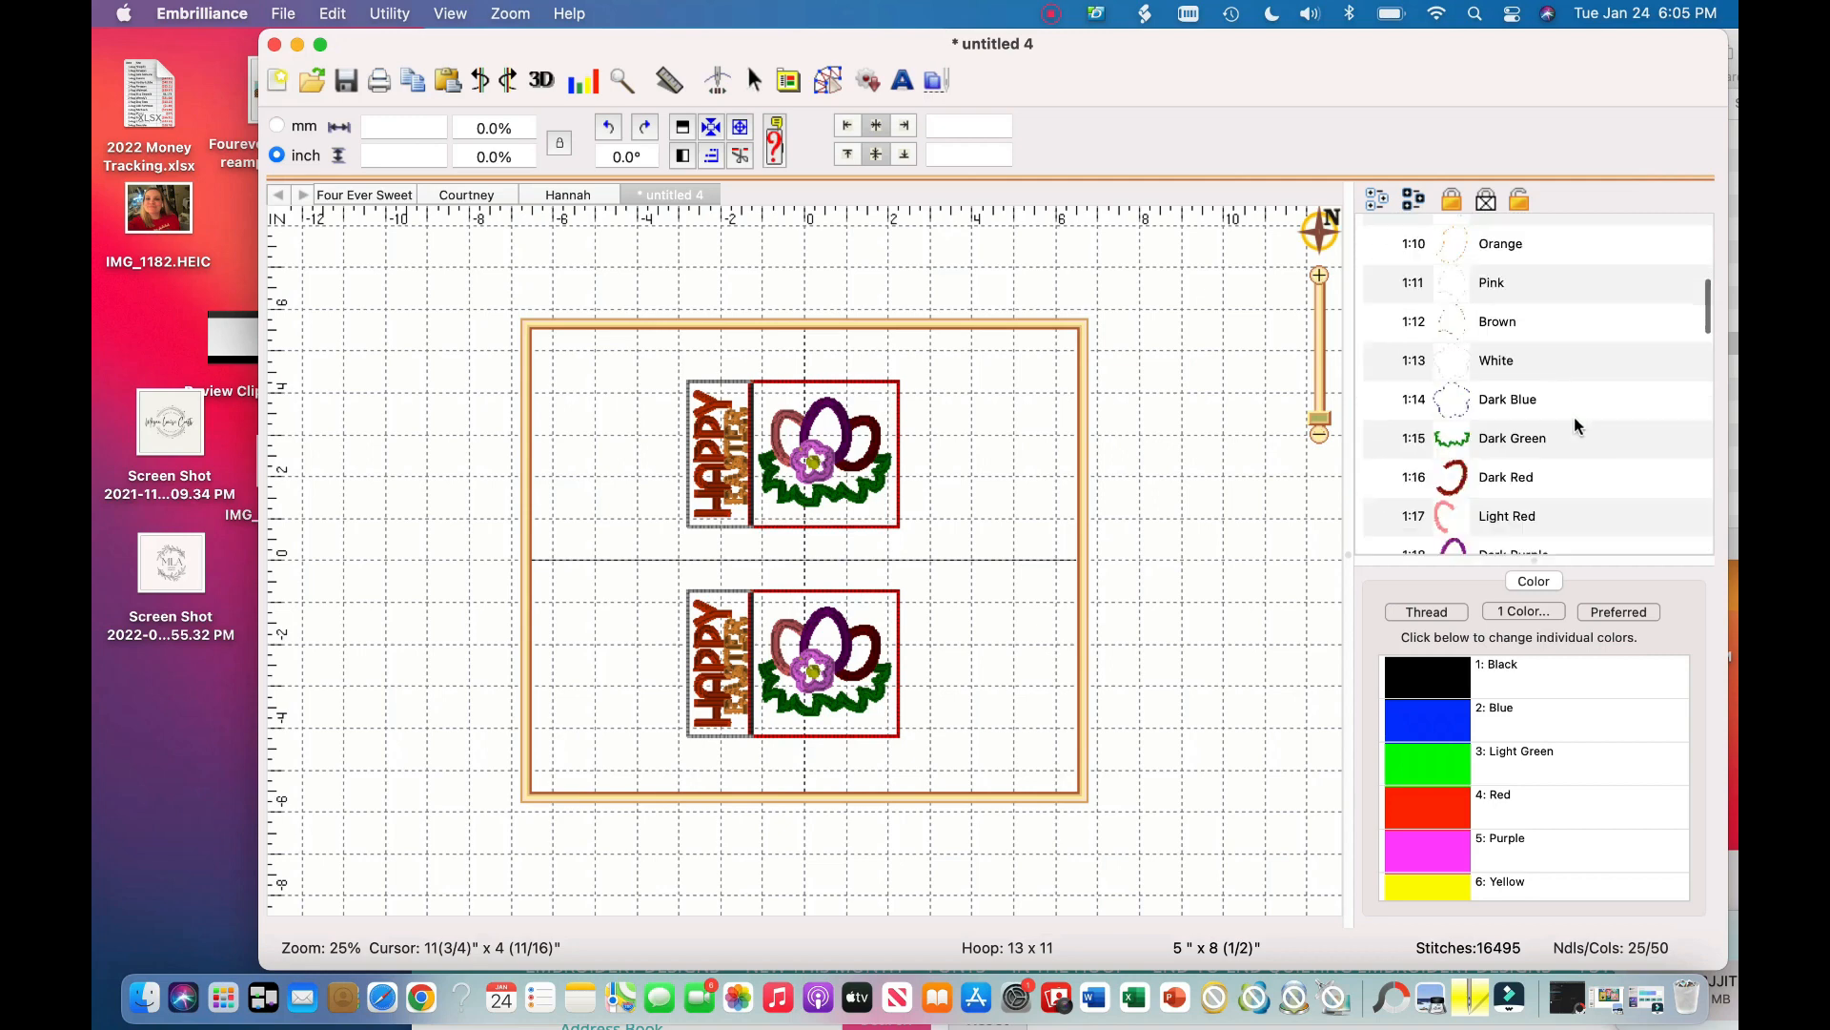
Color Sort the two bunny blocks into a new view and expand the sorted design's list of colour stops
left_click(400, 12)
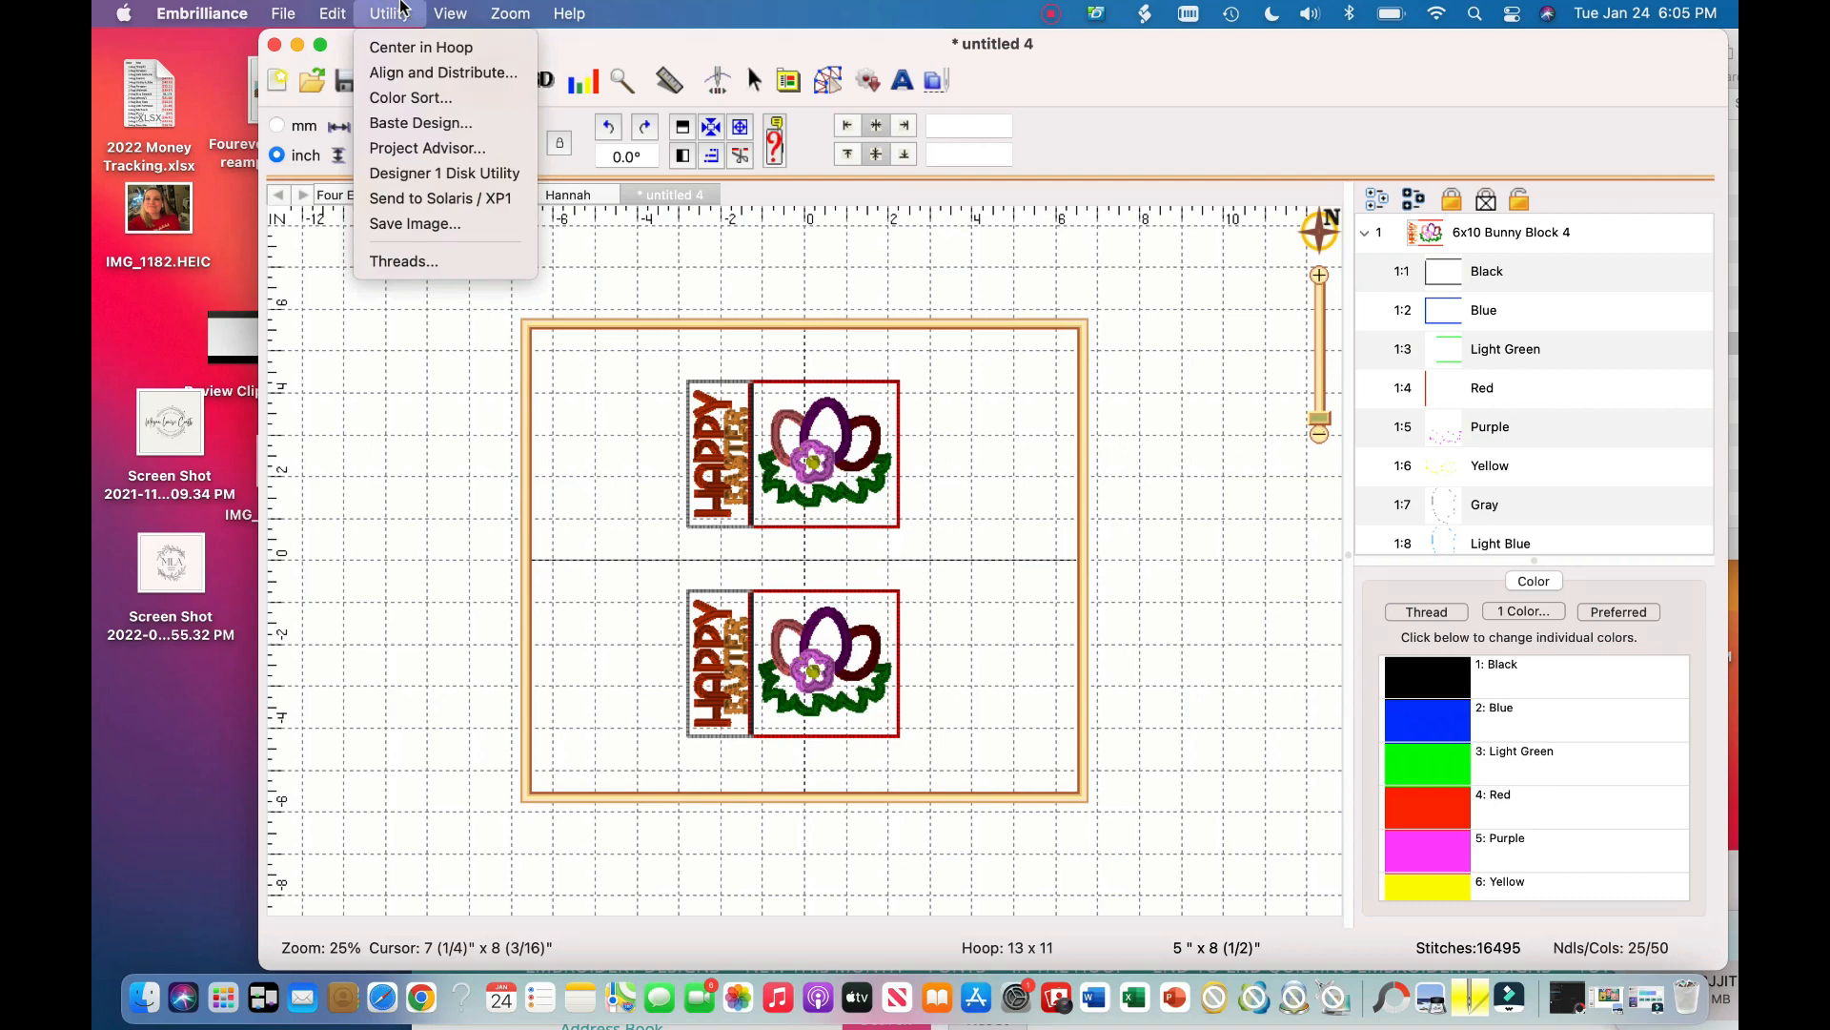
left_click(425, 97)
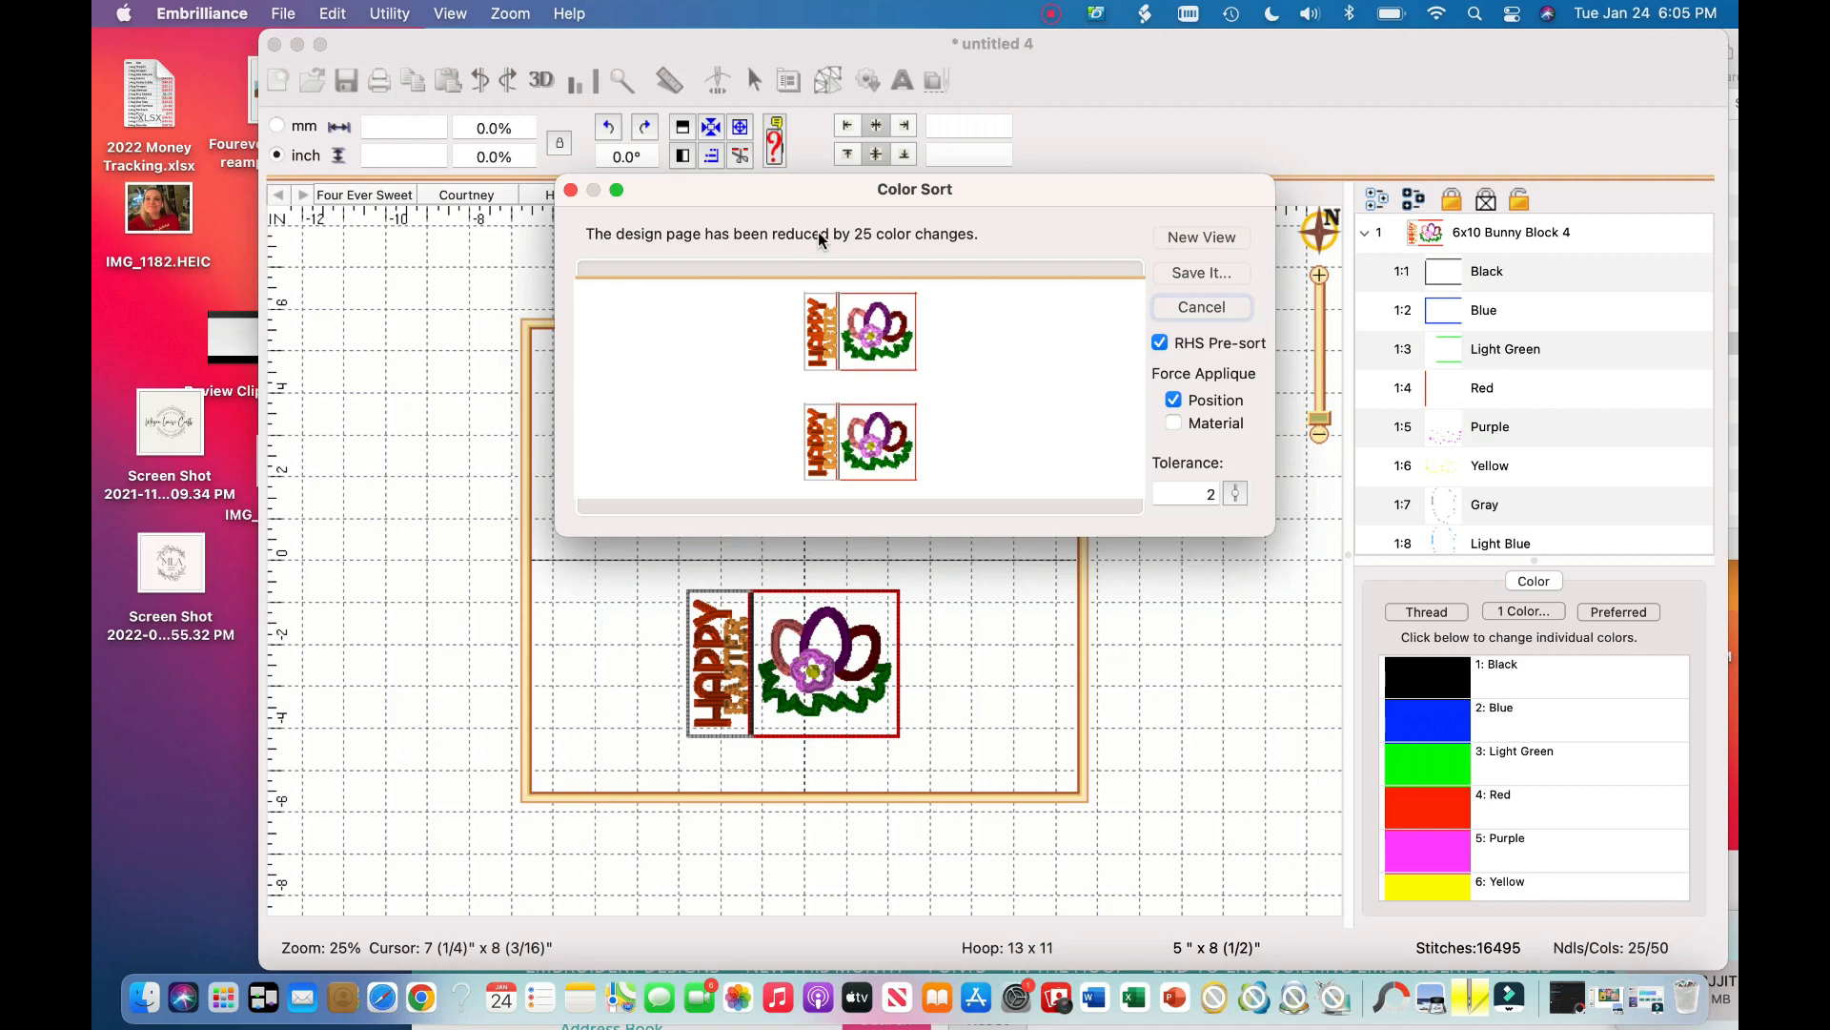
left_click(1229, 238)
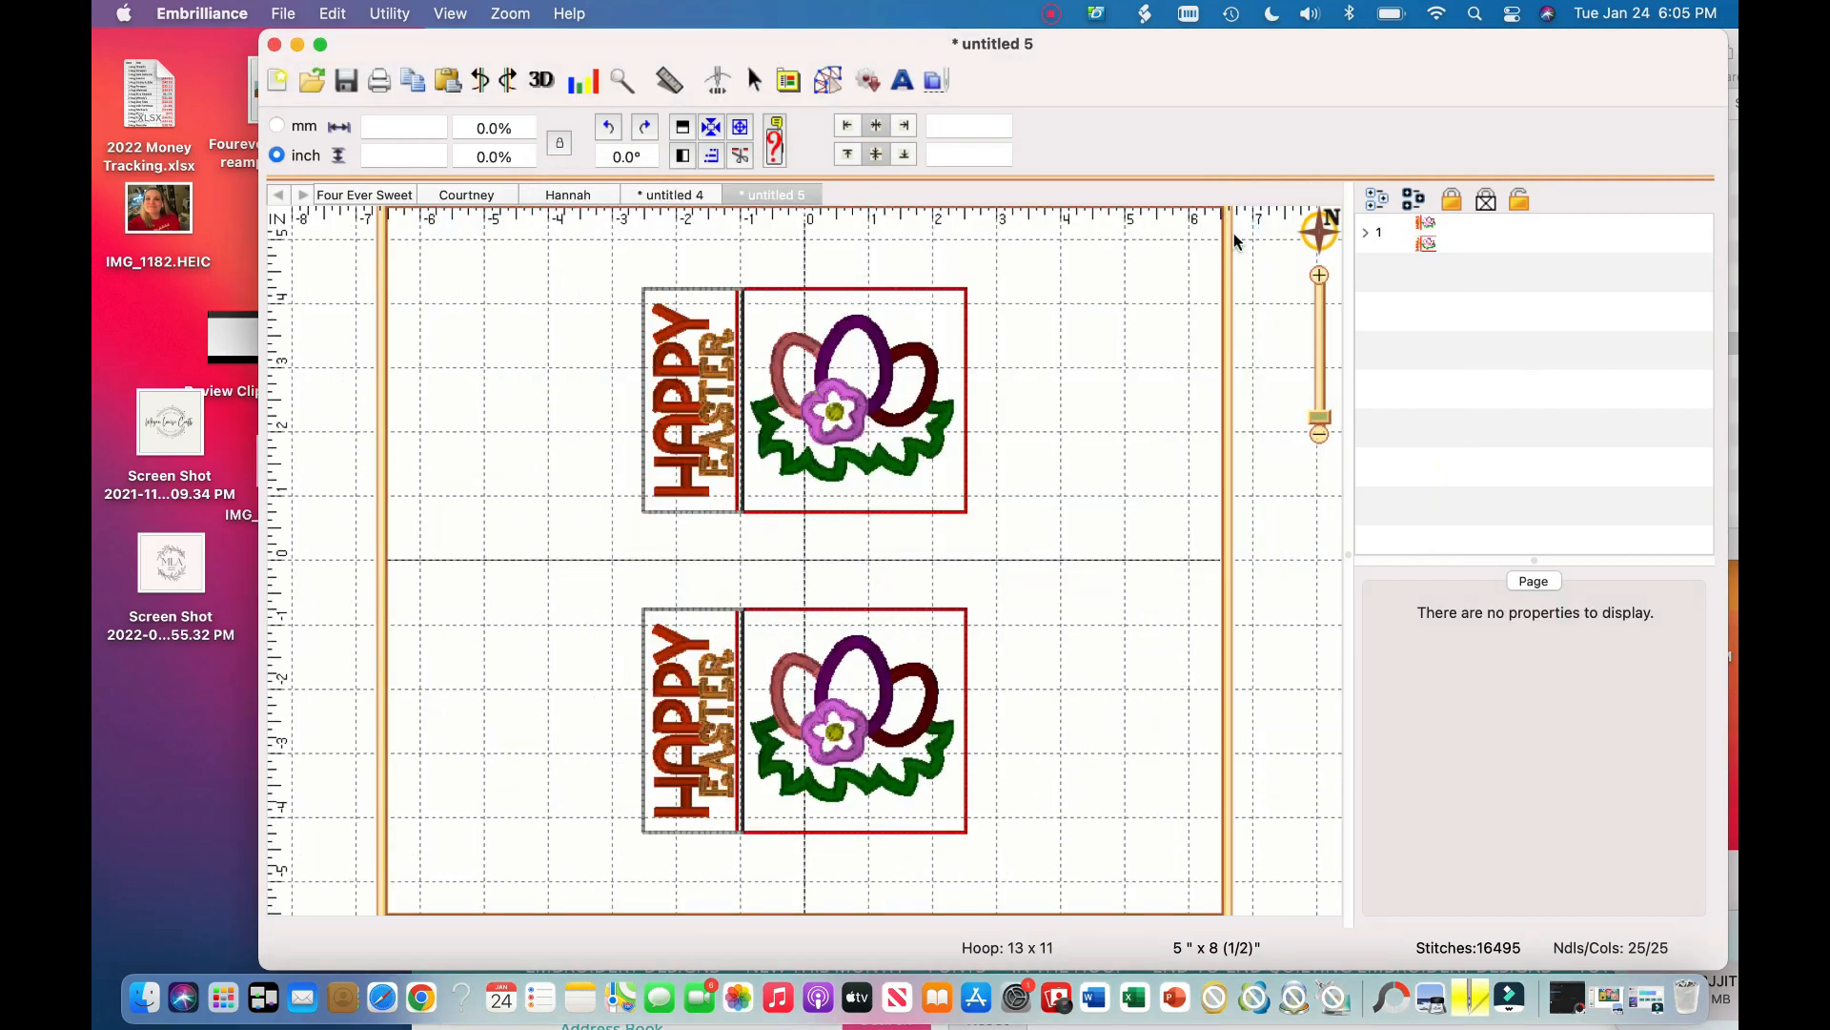
left_click(1366, 233)
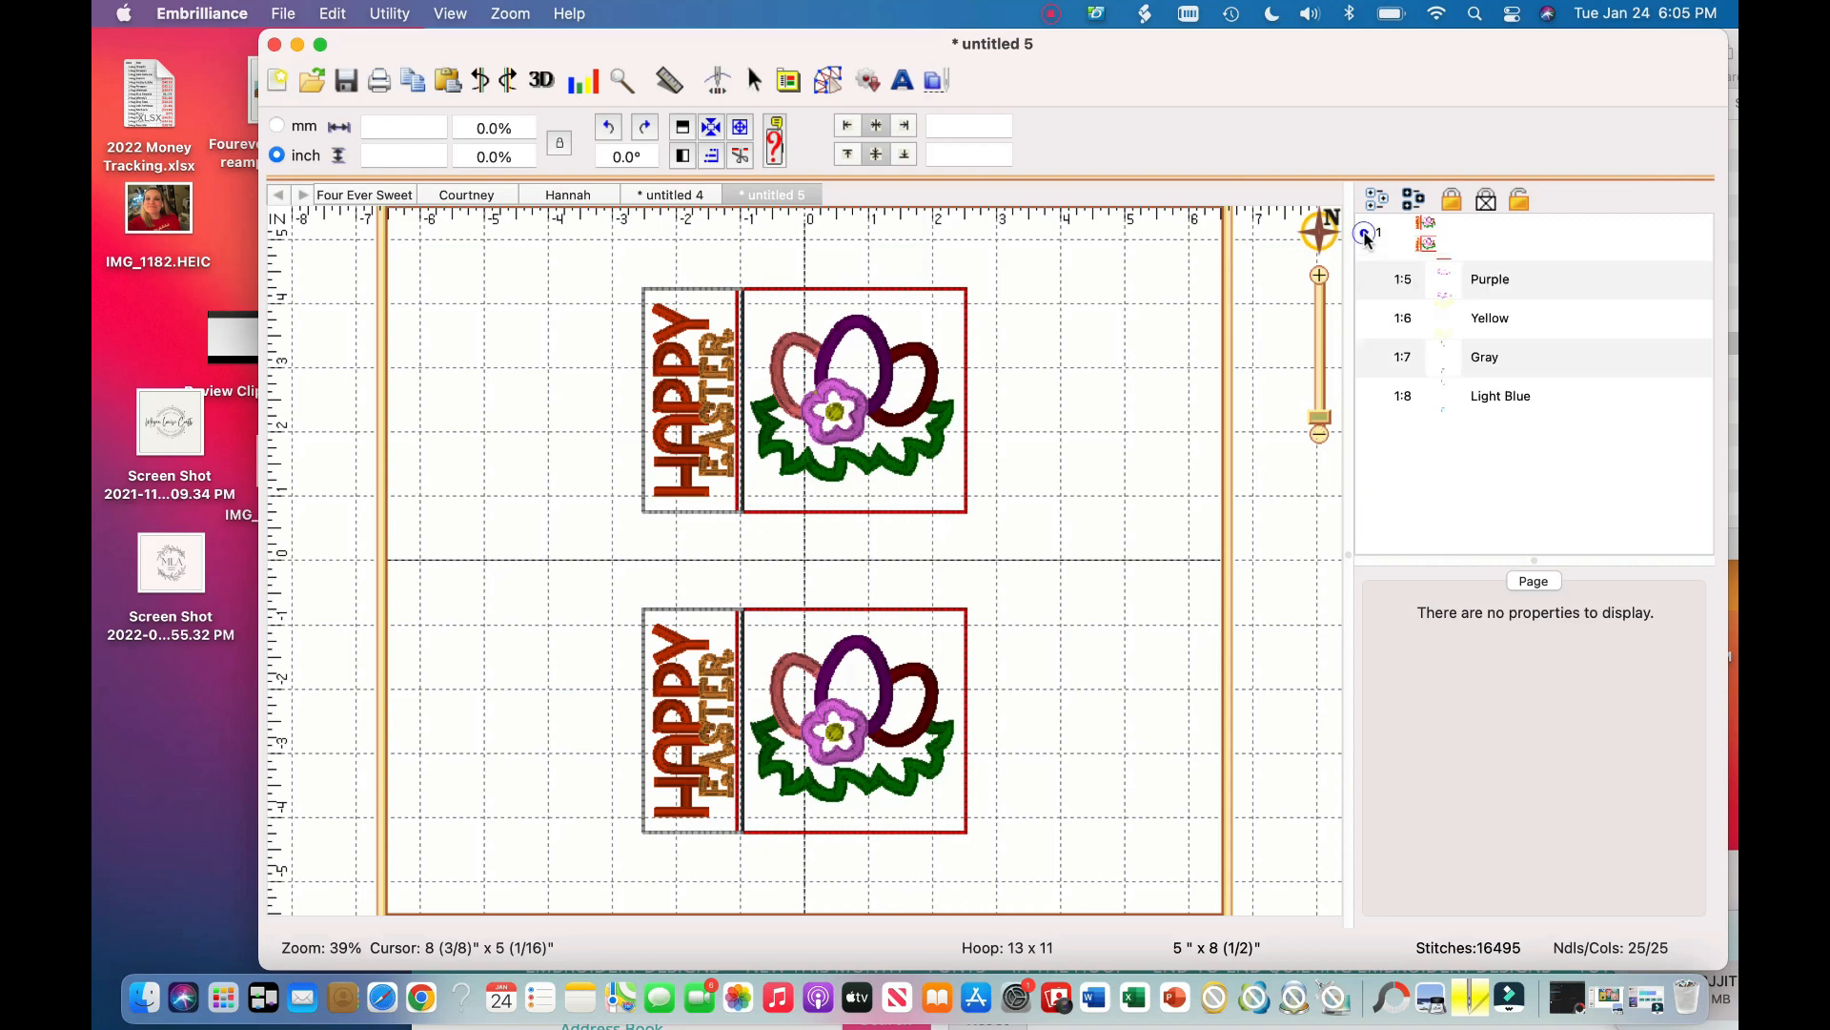
Inspect the sorted design's Black, Blue, Light Green, Red and Purple stops one by one across both blocks
left_click(1519, 272)
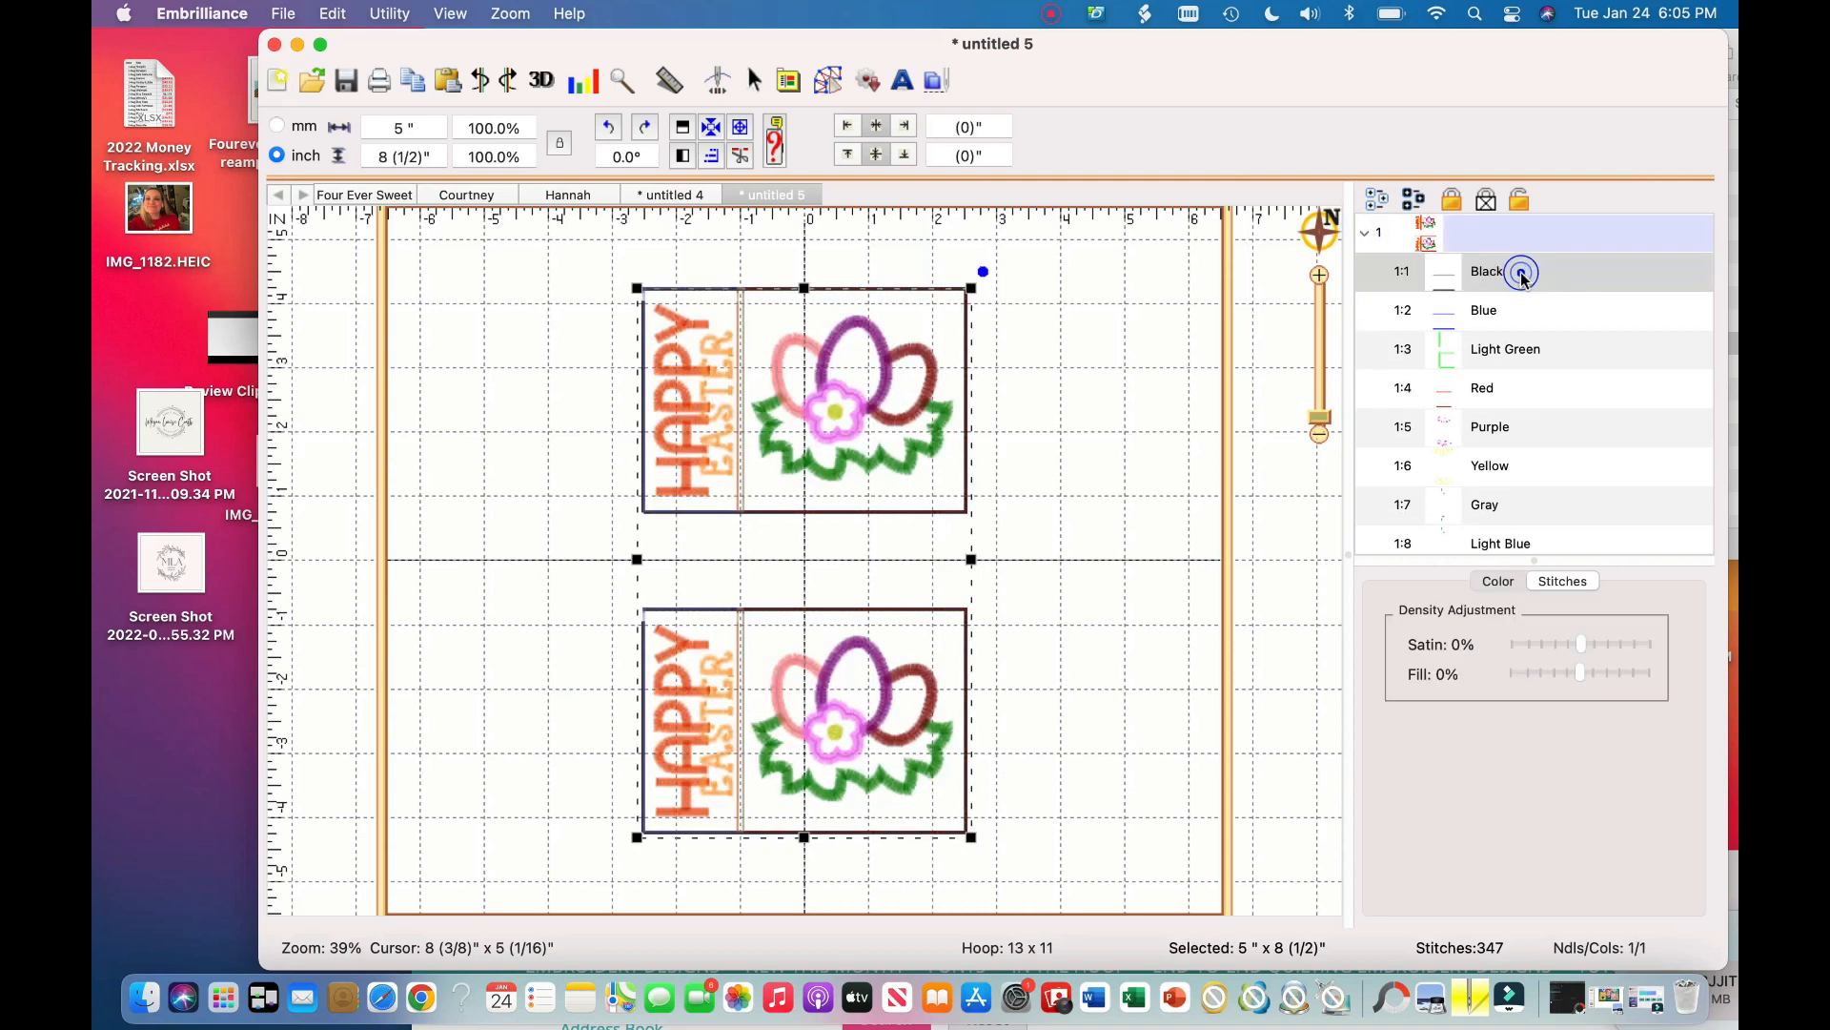
left_click(1550, 318)
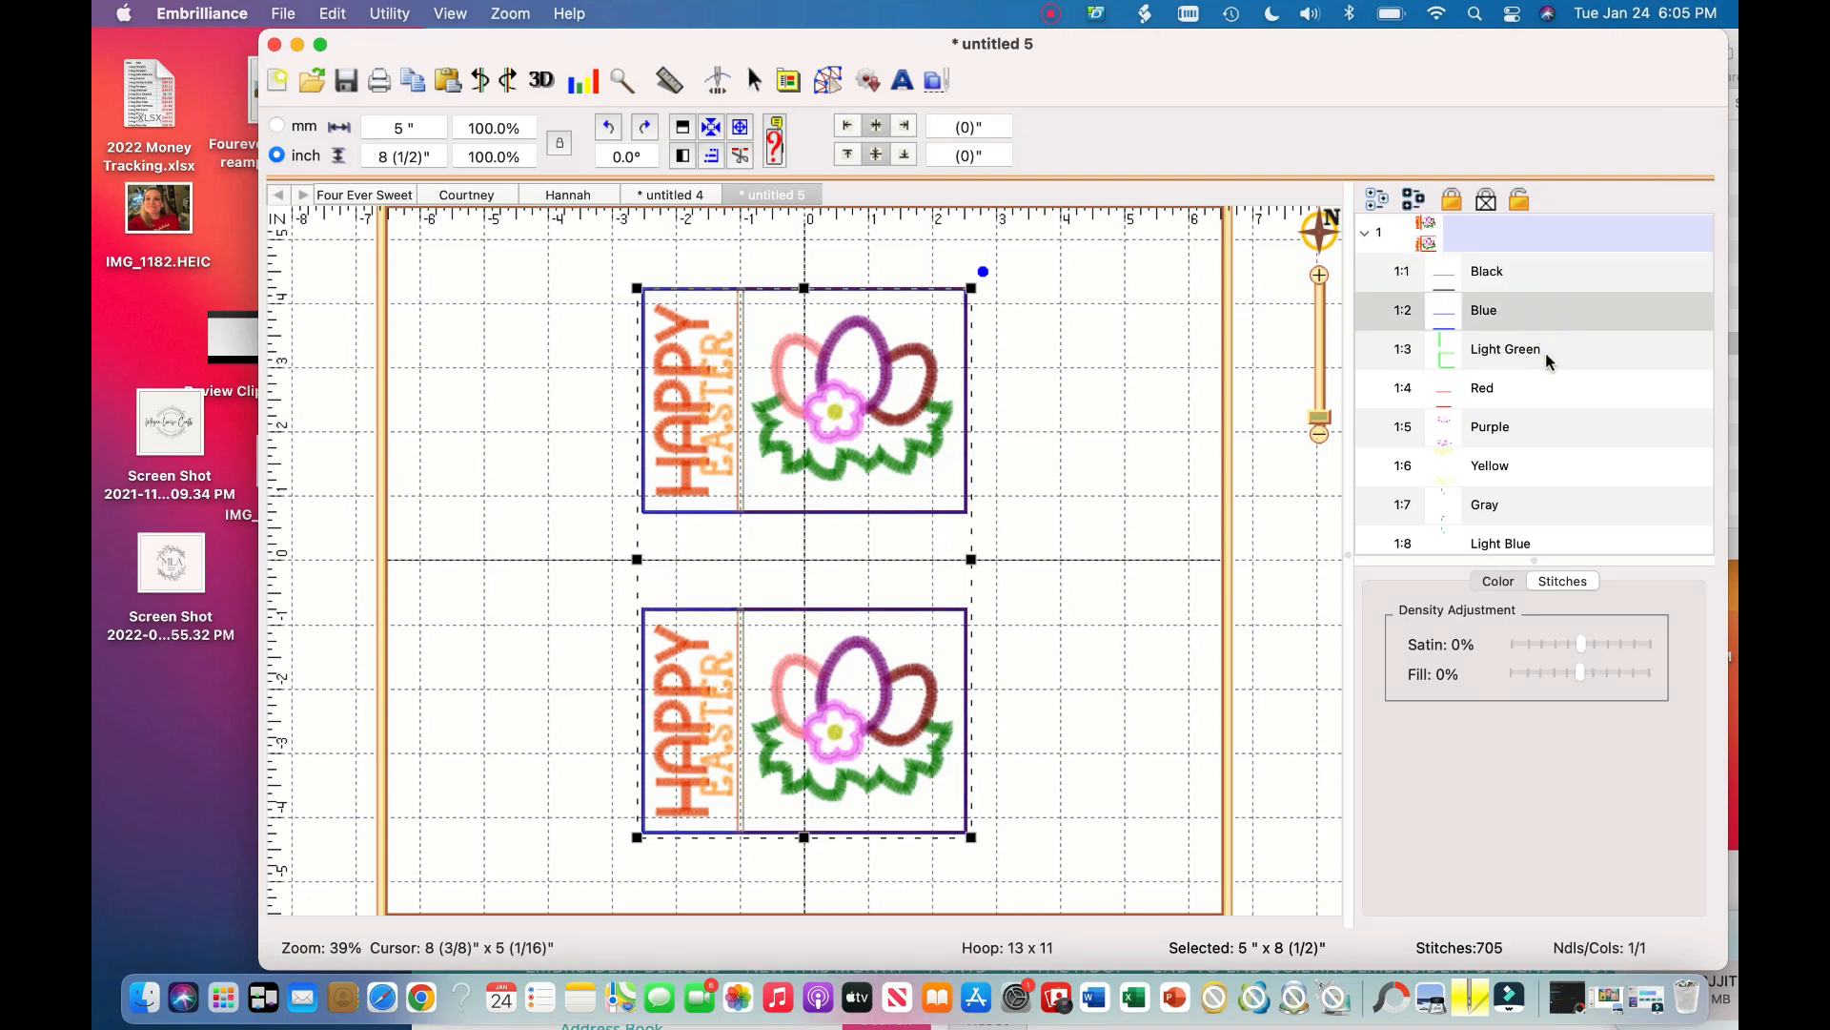
left_click(1546, 352)
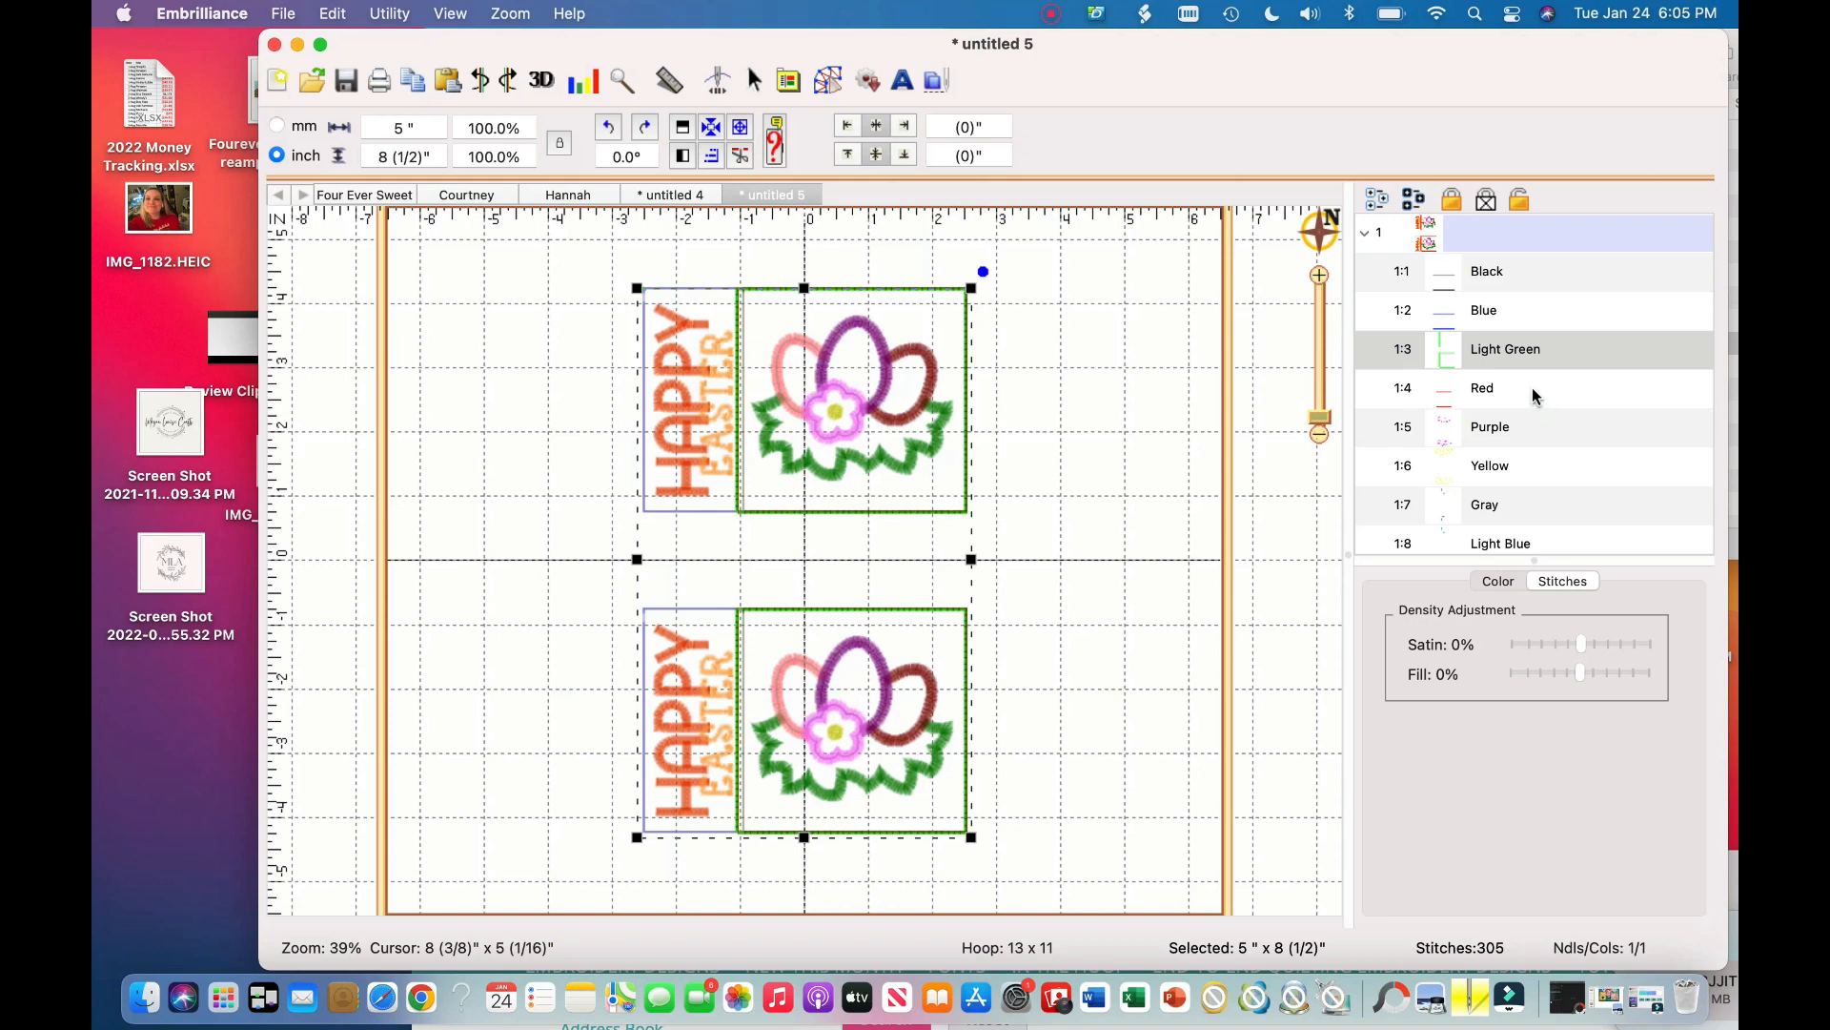
left_click(1532, 389)
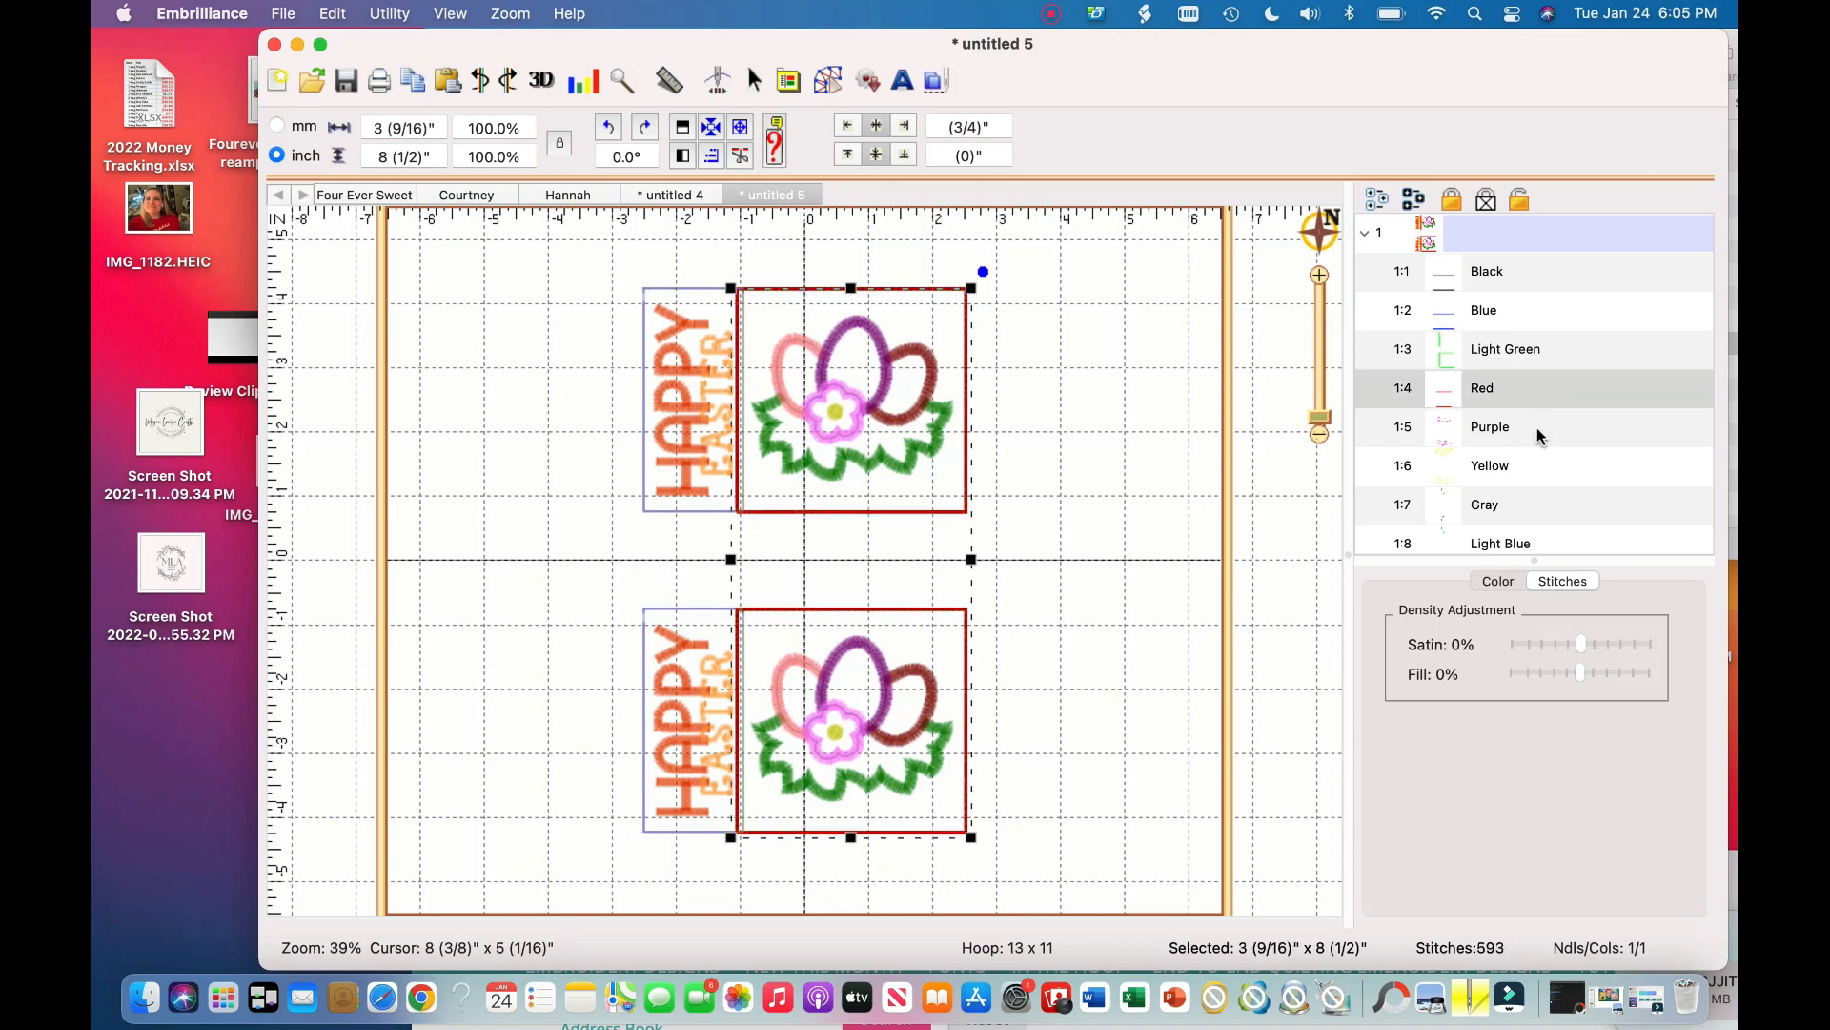
left_click(1537, 425)
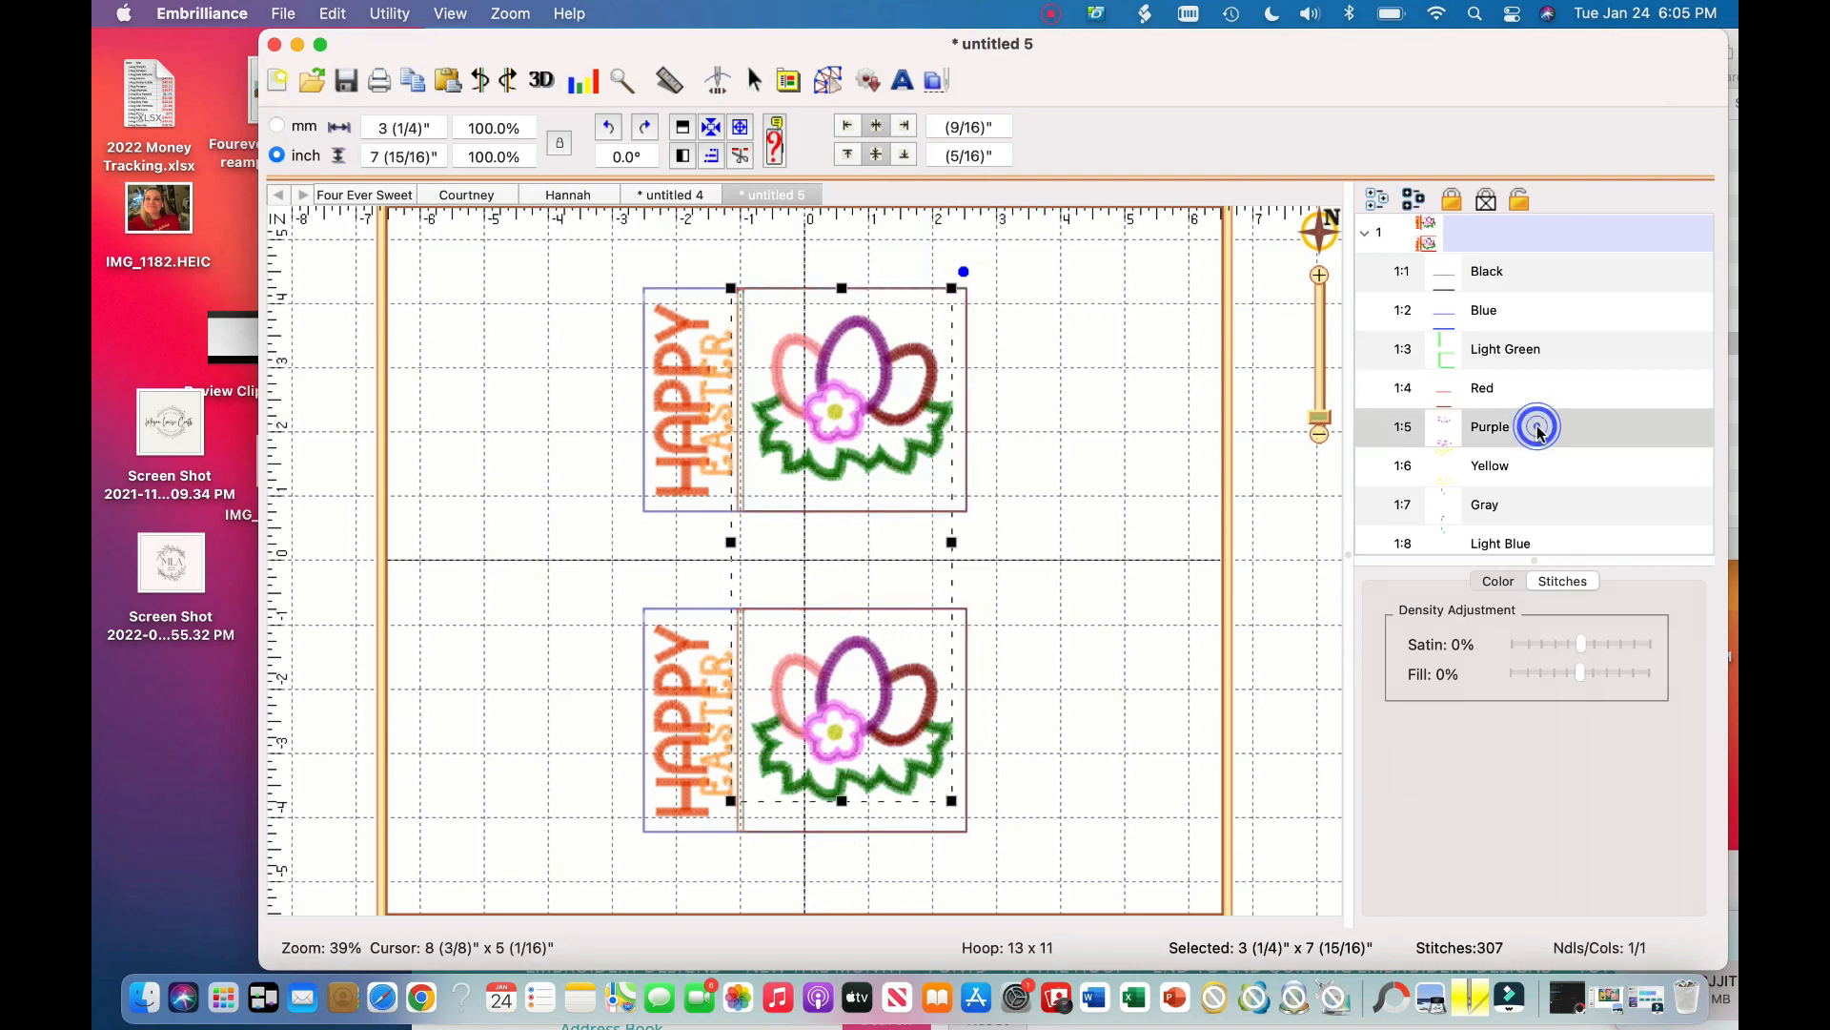
scroll(1537, 428, "down", 1)
scroll(1539, 433, "down", 2)
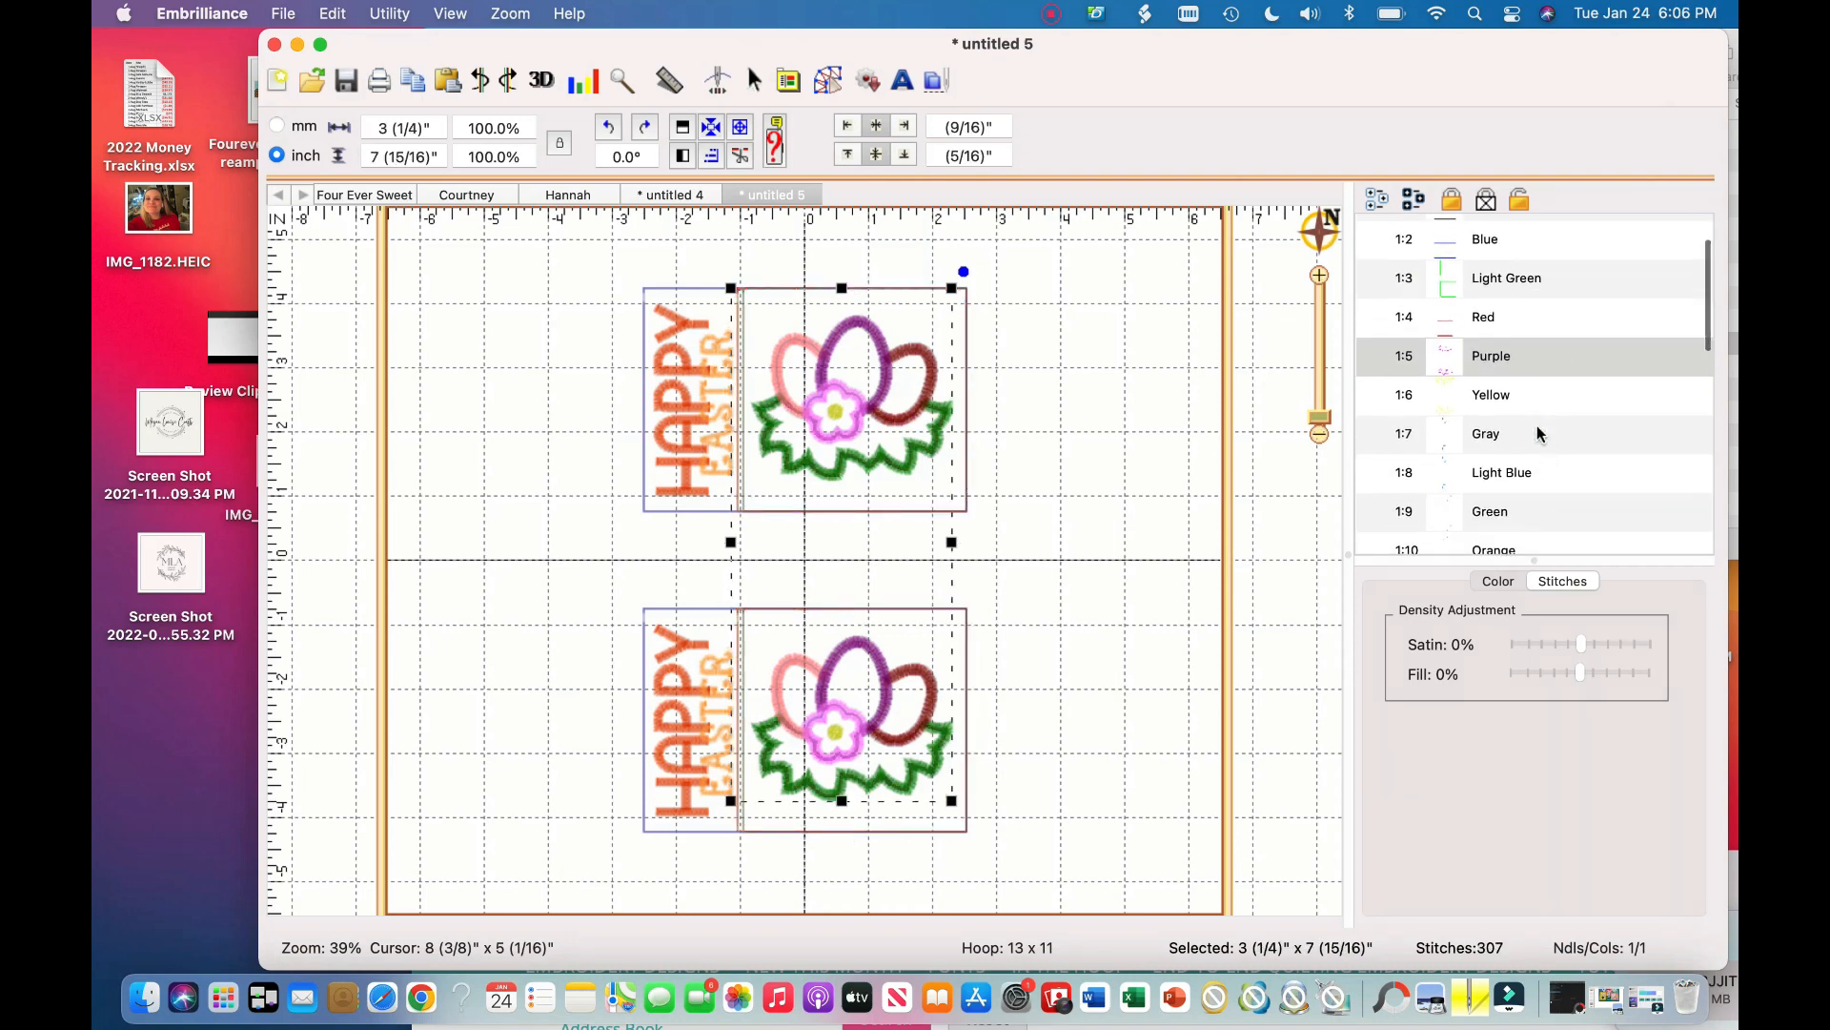
scroll(1537, 429, "up", 3)
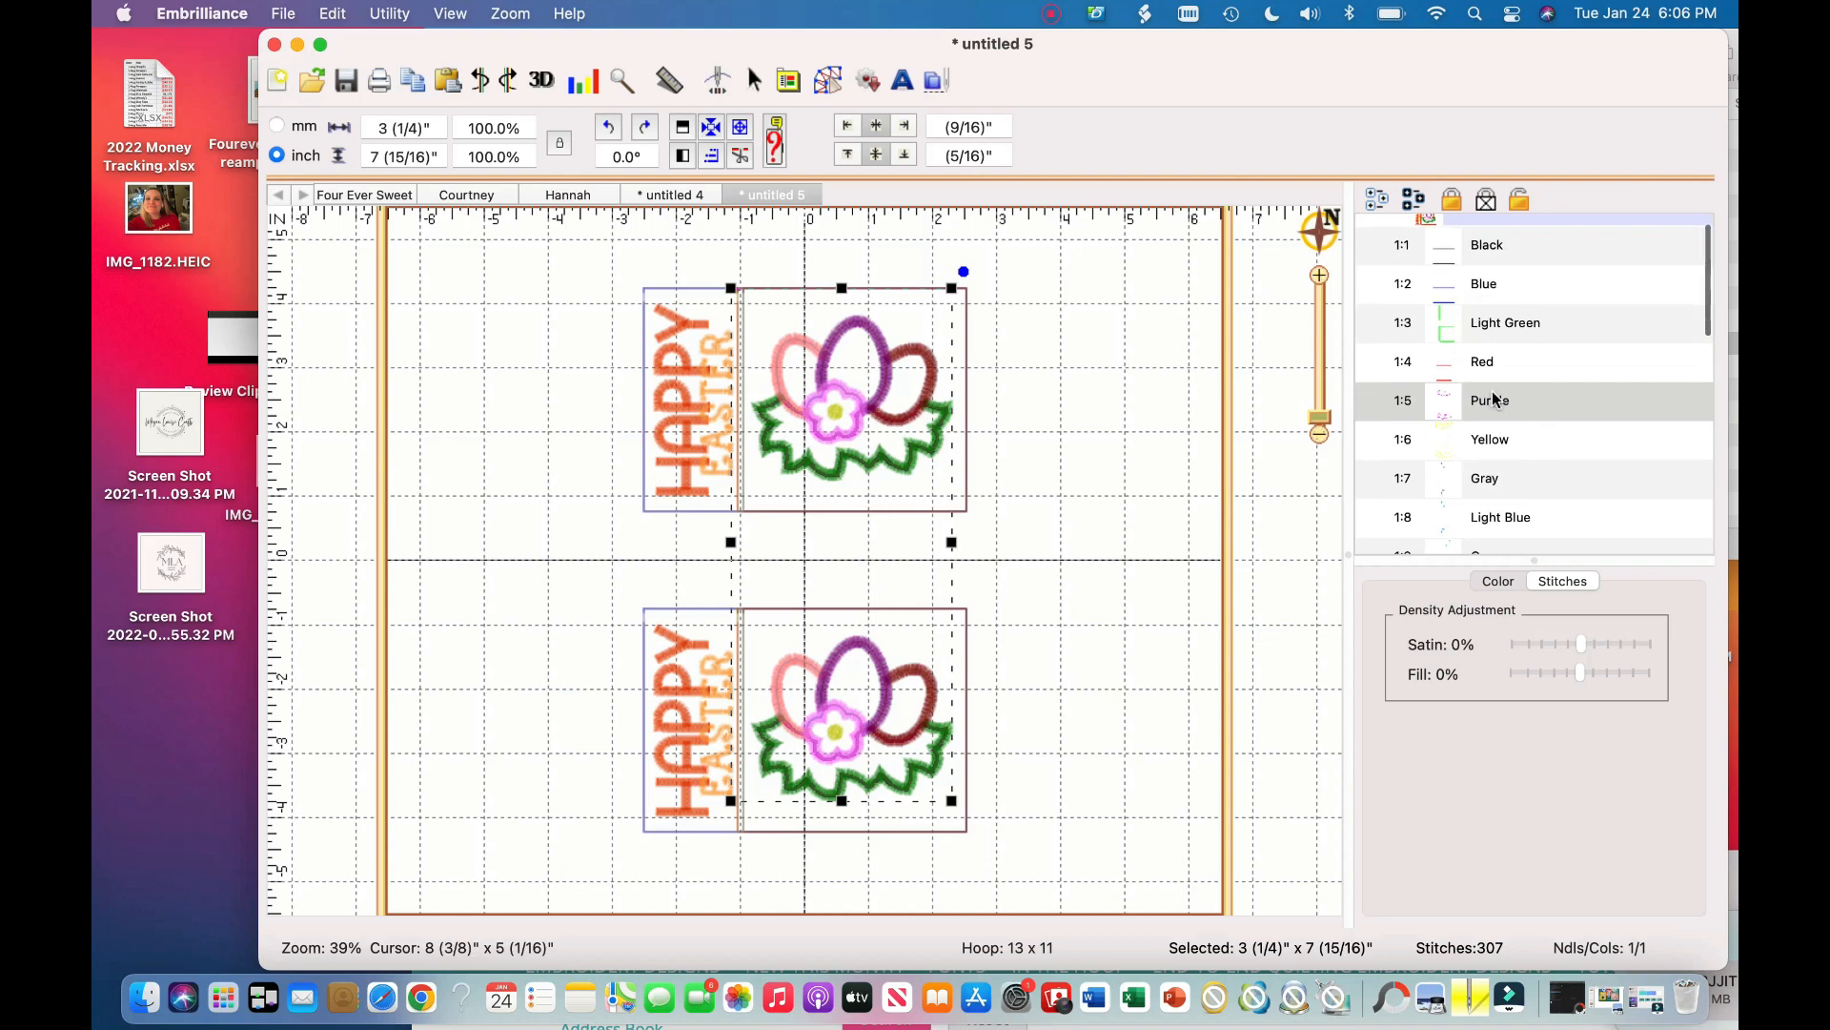
Inspect the sorted design's Yellow, Gray, Light Blue, Green and Orange stops to see which parts of both blocks each stitches
scroll(1516, 414, "down", 4)
scroll(1497, 401, "up", 1)
scroll(1516, 386, "up", 1)
left_click(1532, 368)
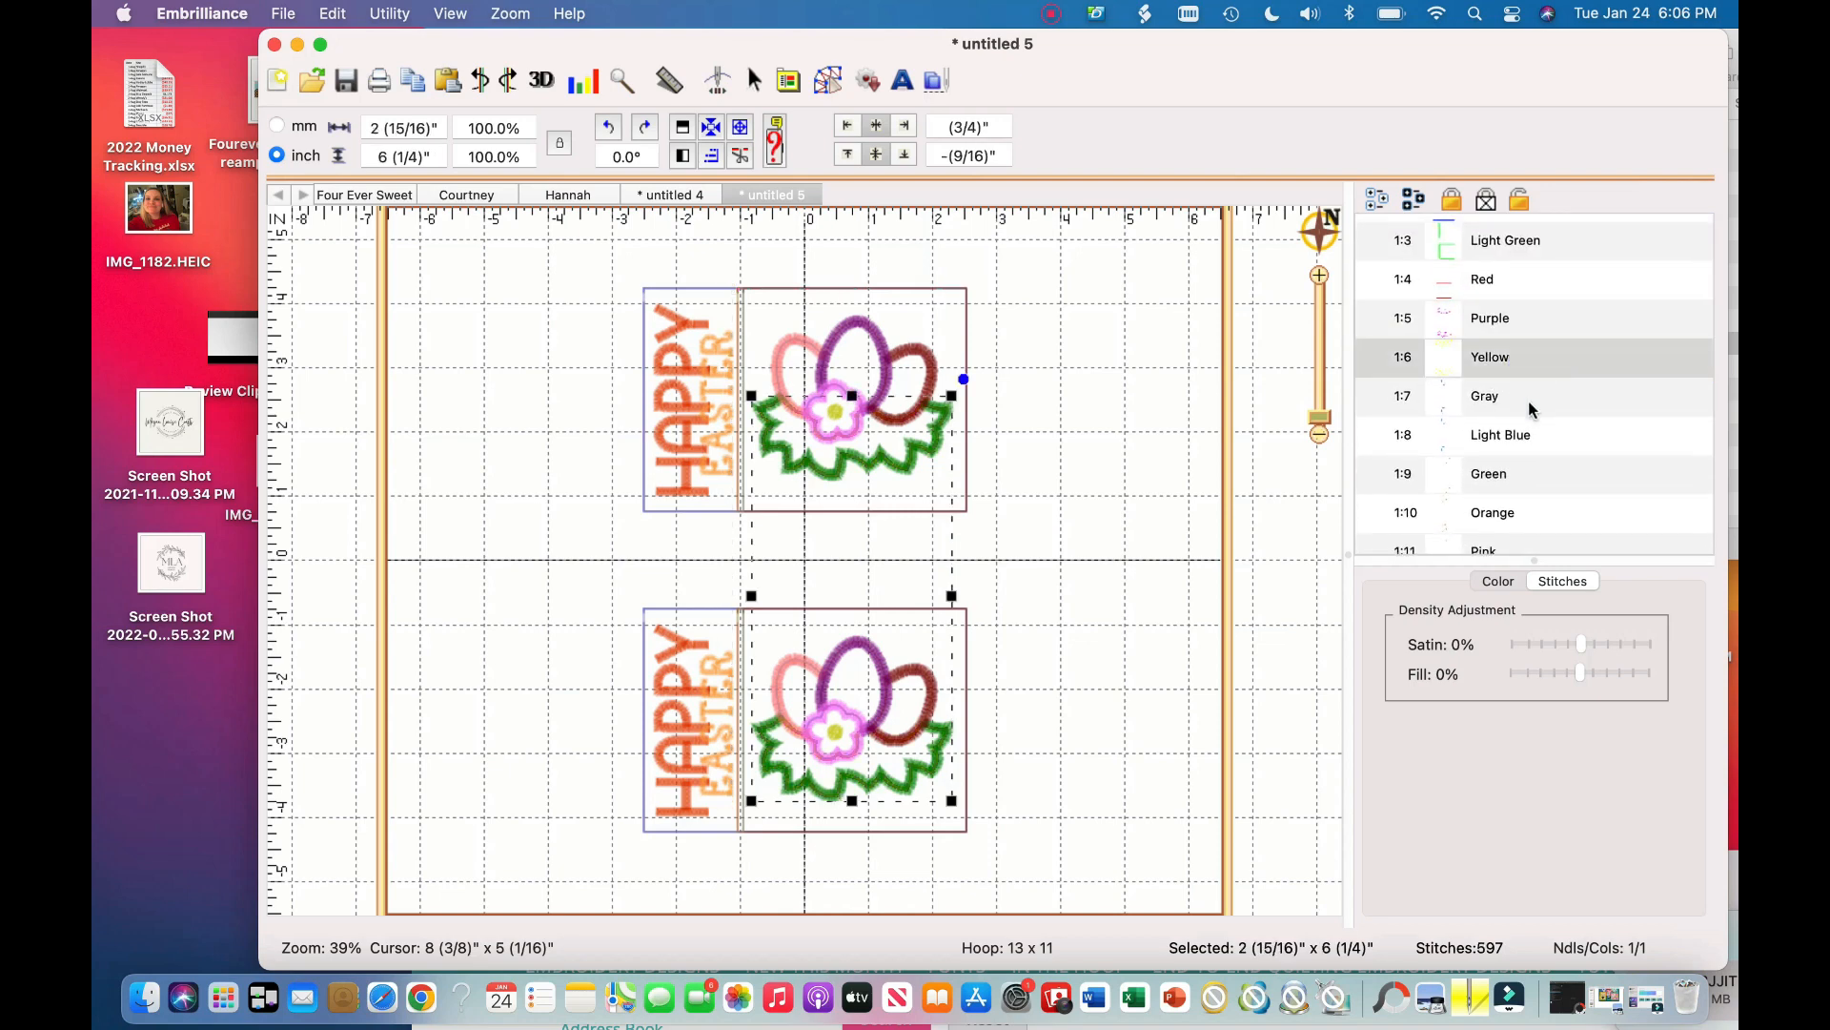
left_click(1532, 408)
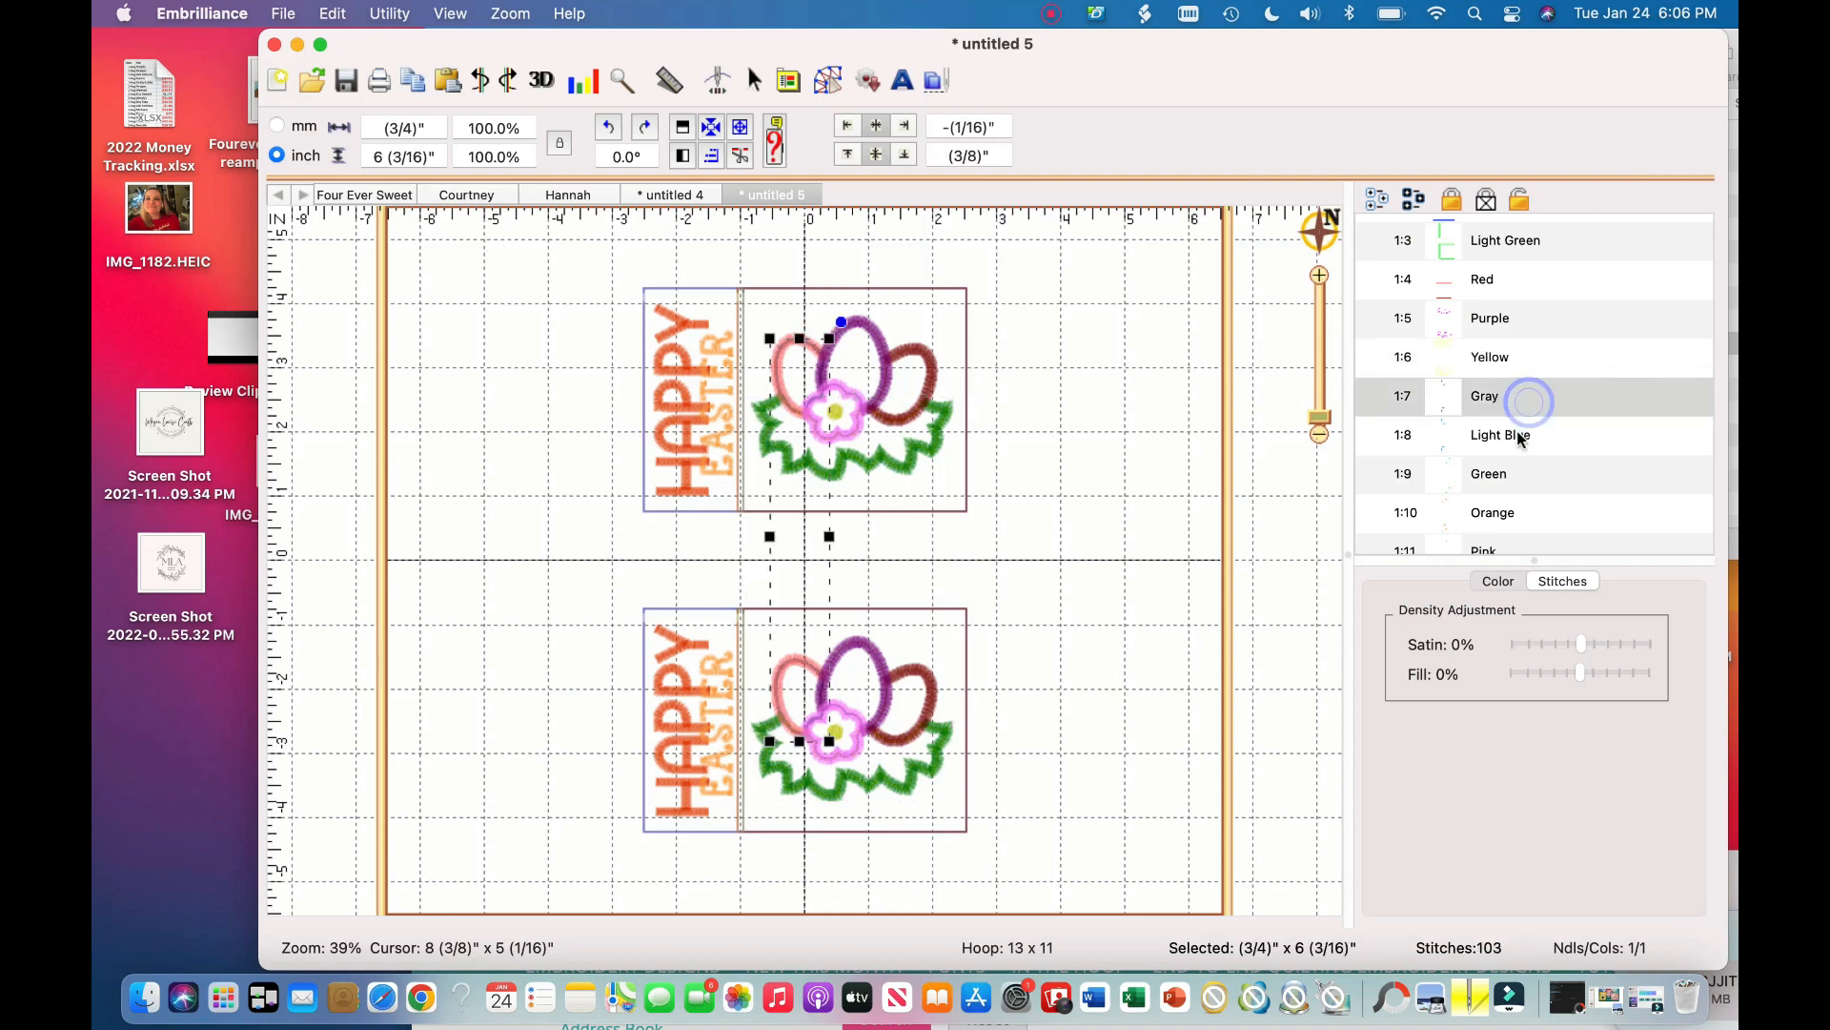
left_click(1522, 431)
scroll(1522, 443, "down", 1)
scroll(1522, 443, "down", 2)
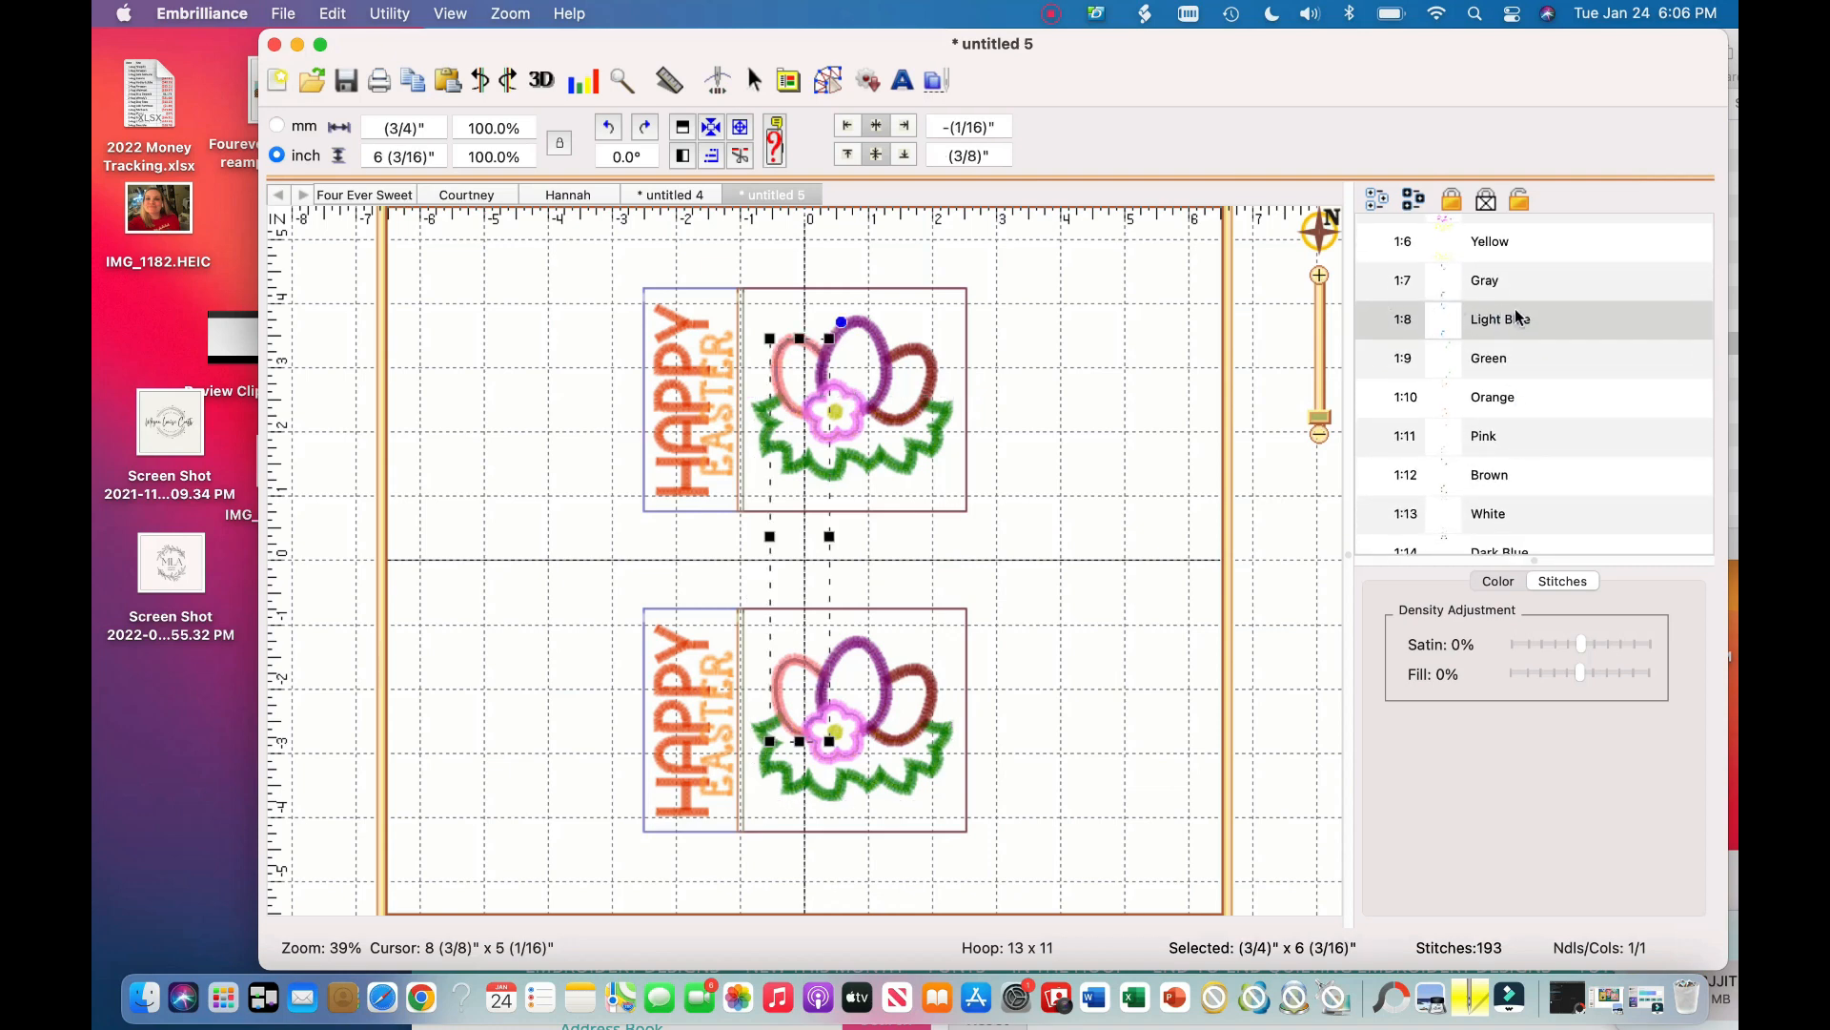
left_click(1515, 367)
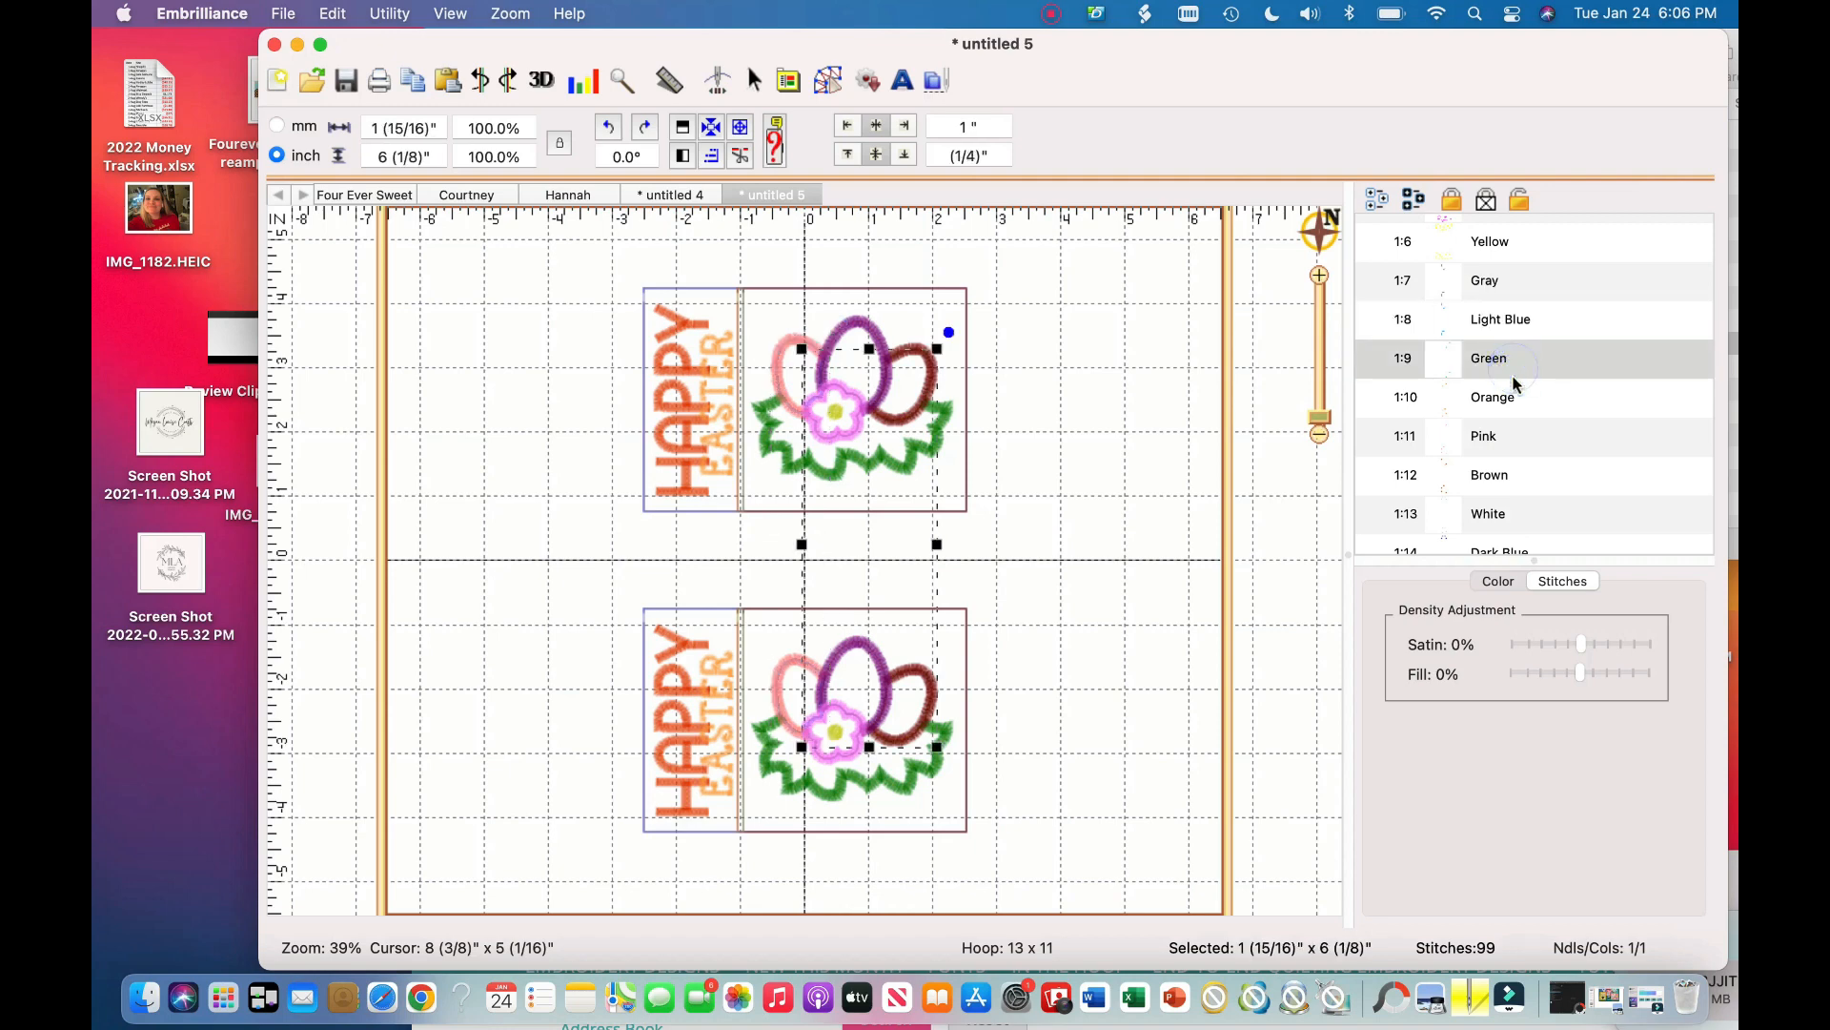
left_click(1509, 396)
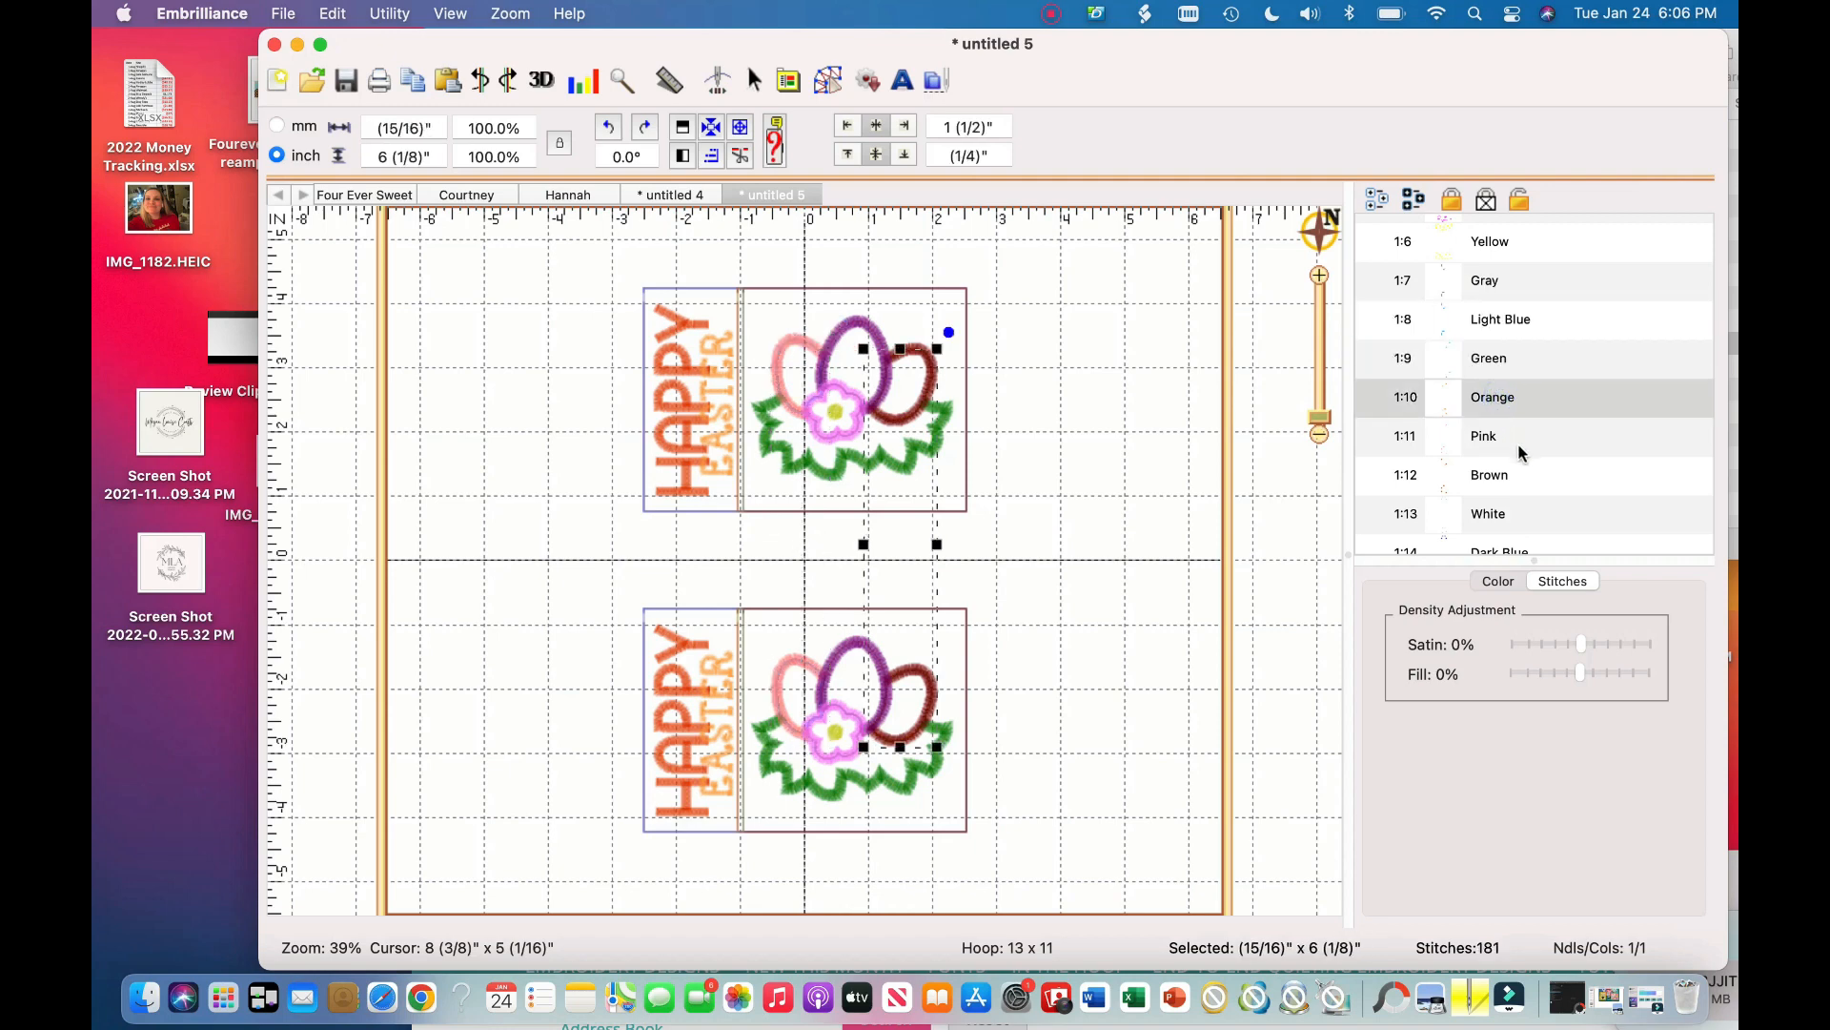
left_click(1508, 364)
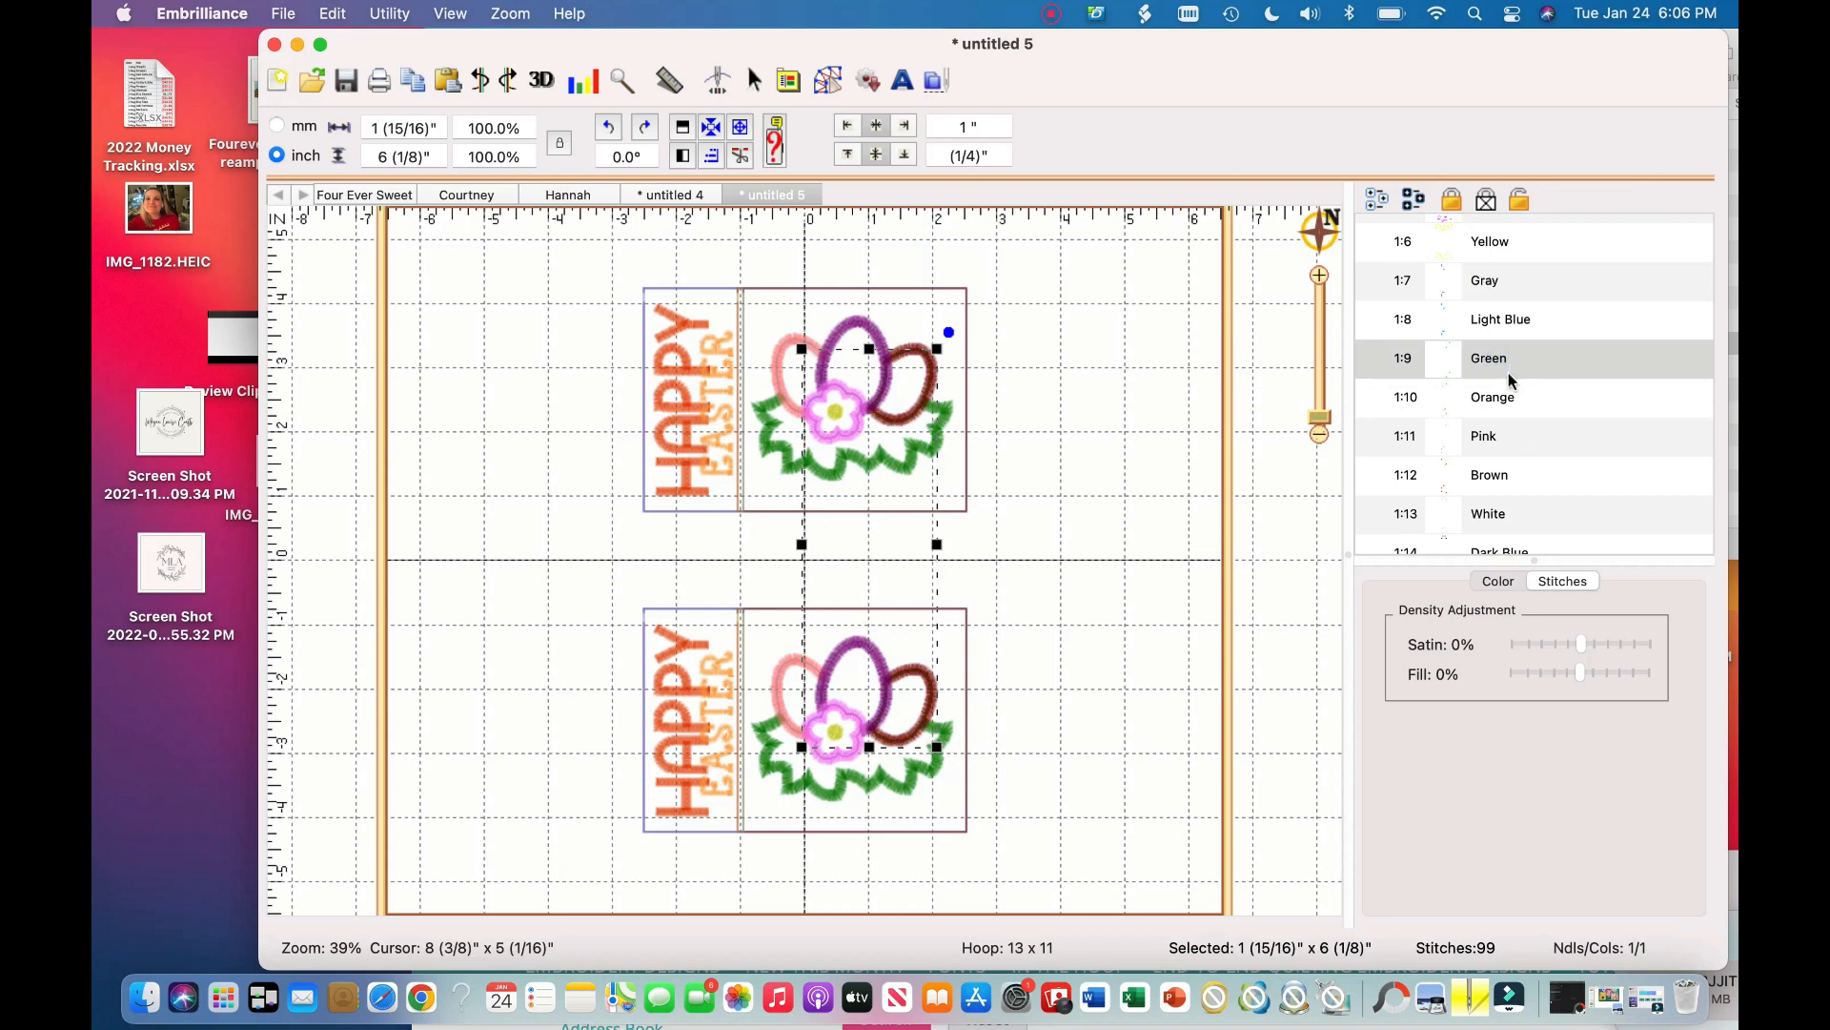
left_click(1511, 396)
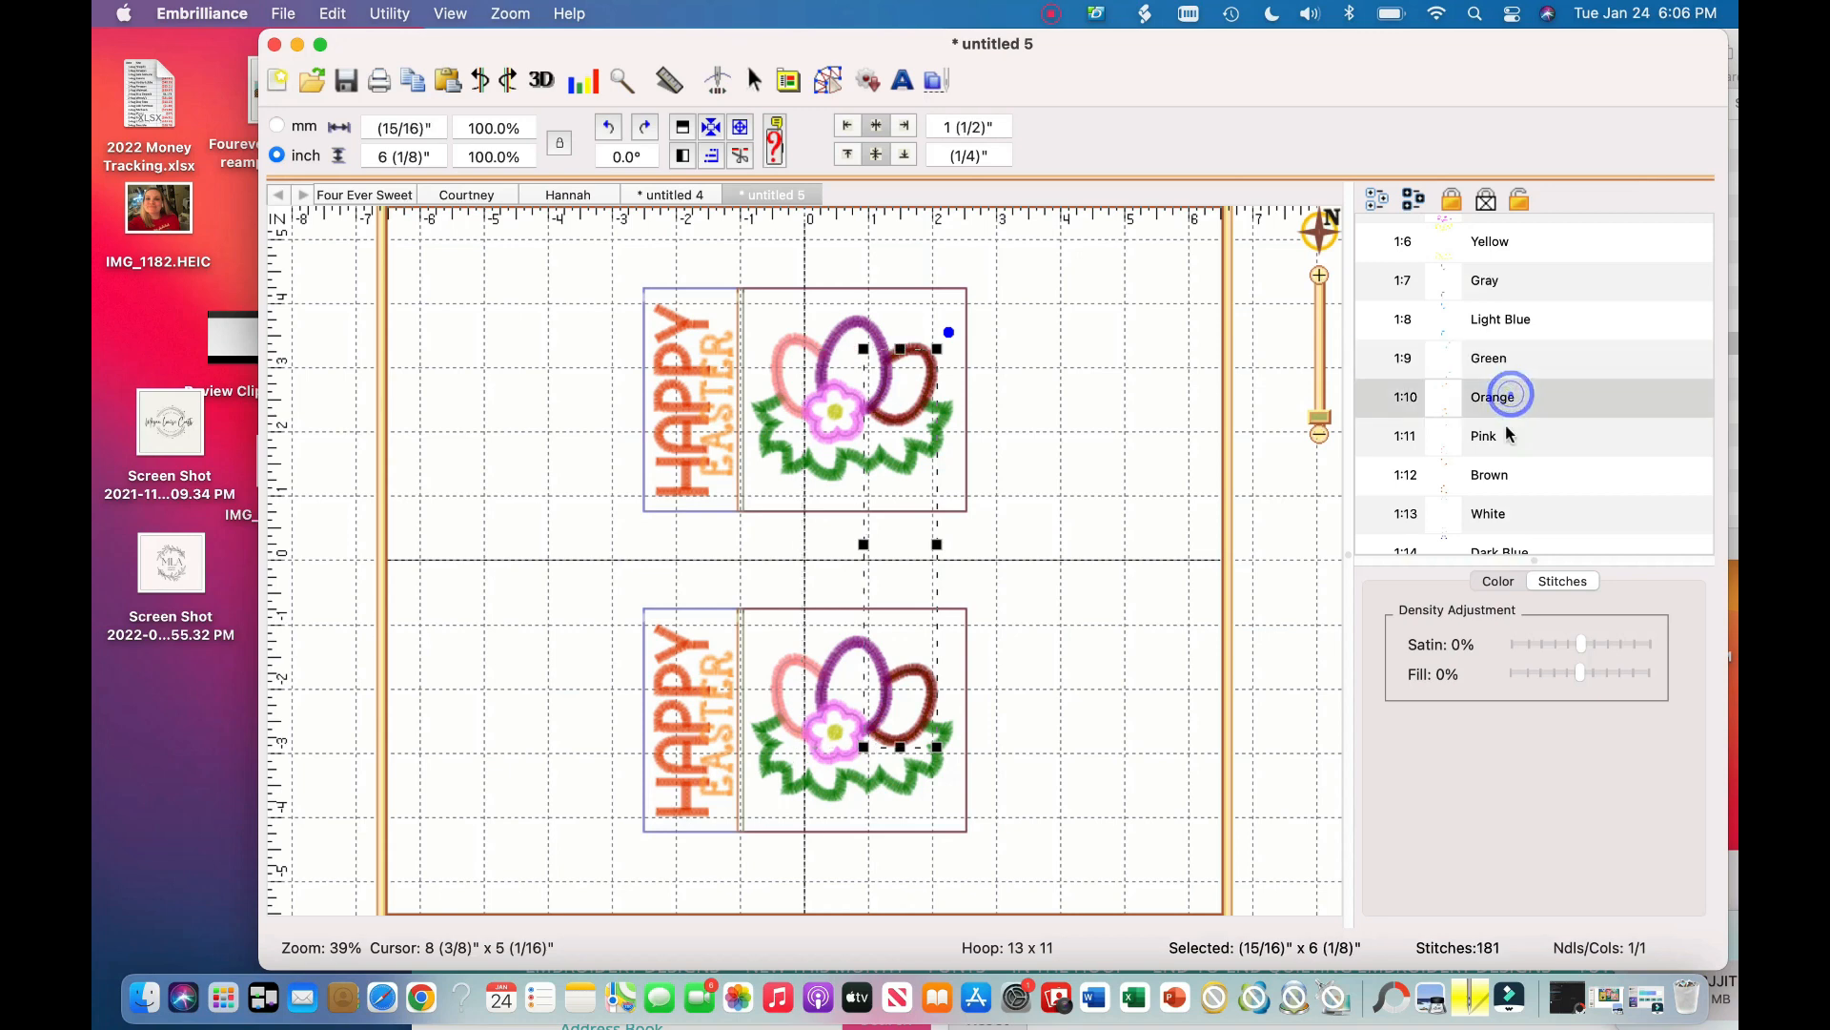
Inspect the sorted design's Dark Red and Light Red egg outlines in both blocks, and clear the selection
scroll(1507, 425, "down", 3)
scroll(1508, 432, "down", 3)
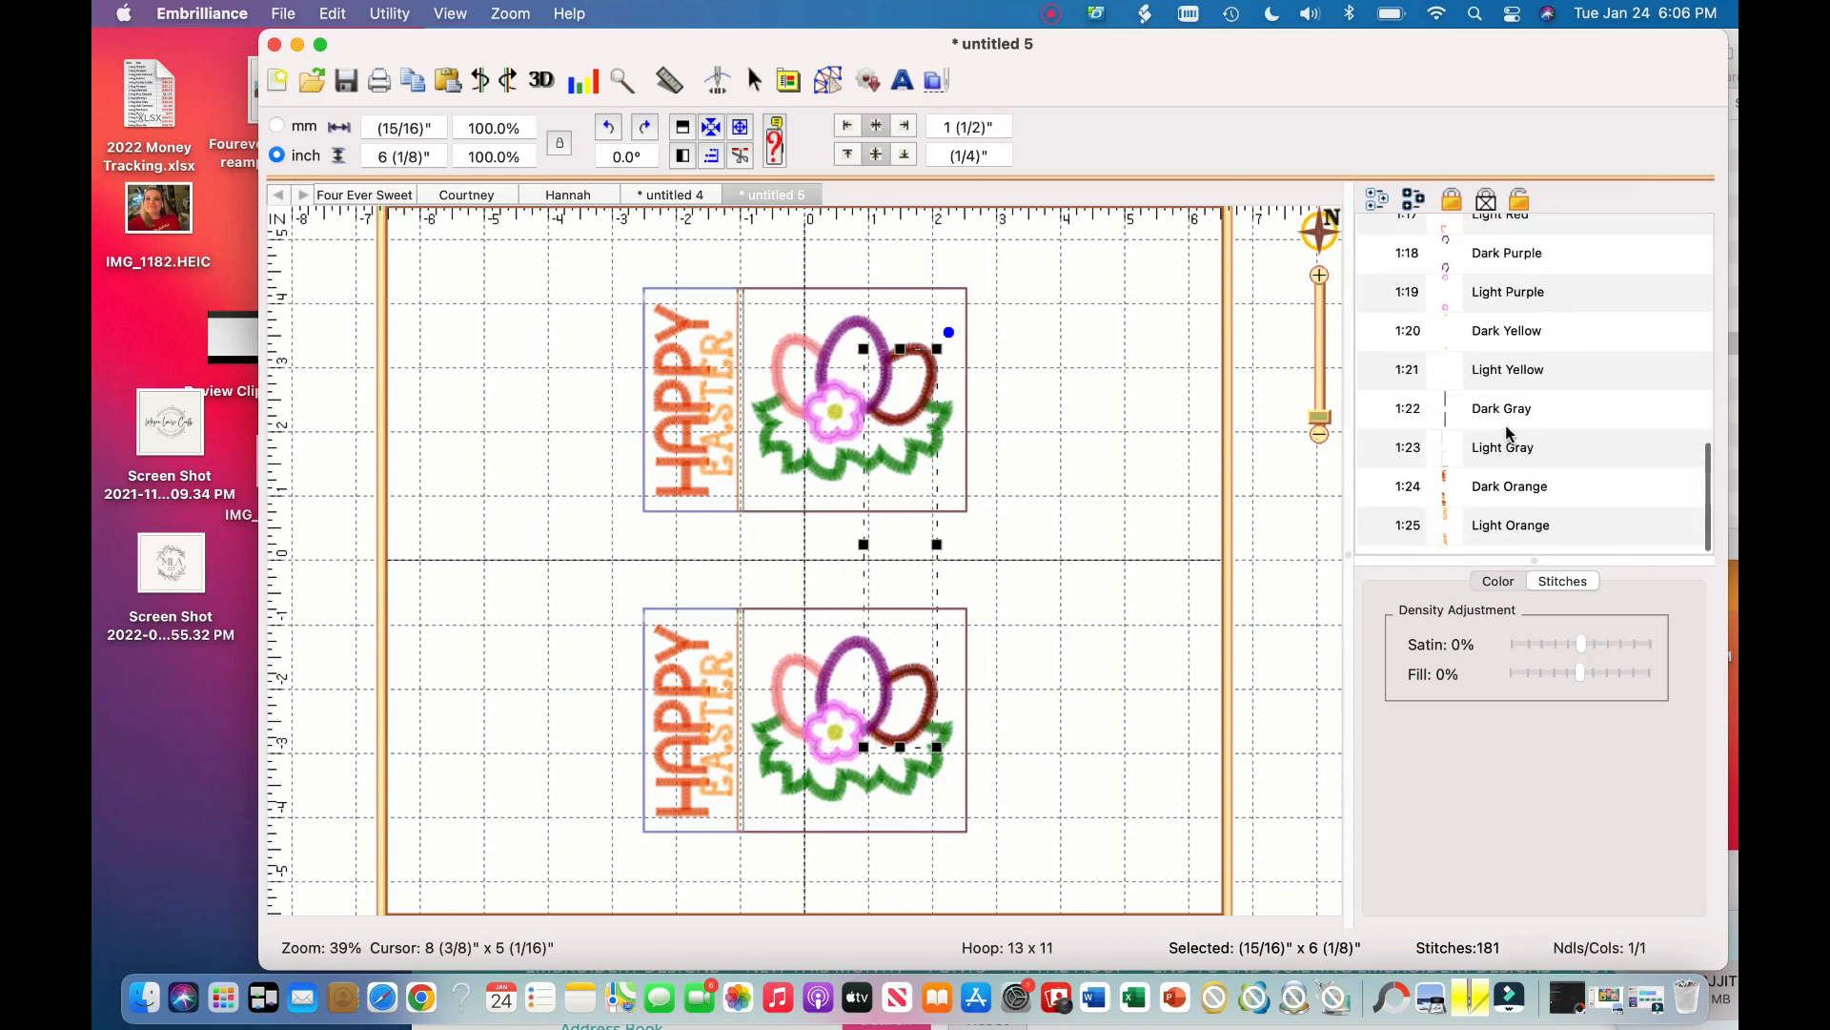
scroll(1501, 319, "up", 3)
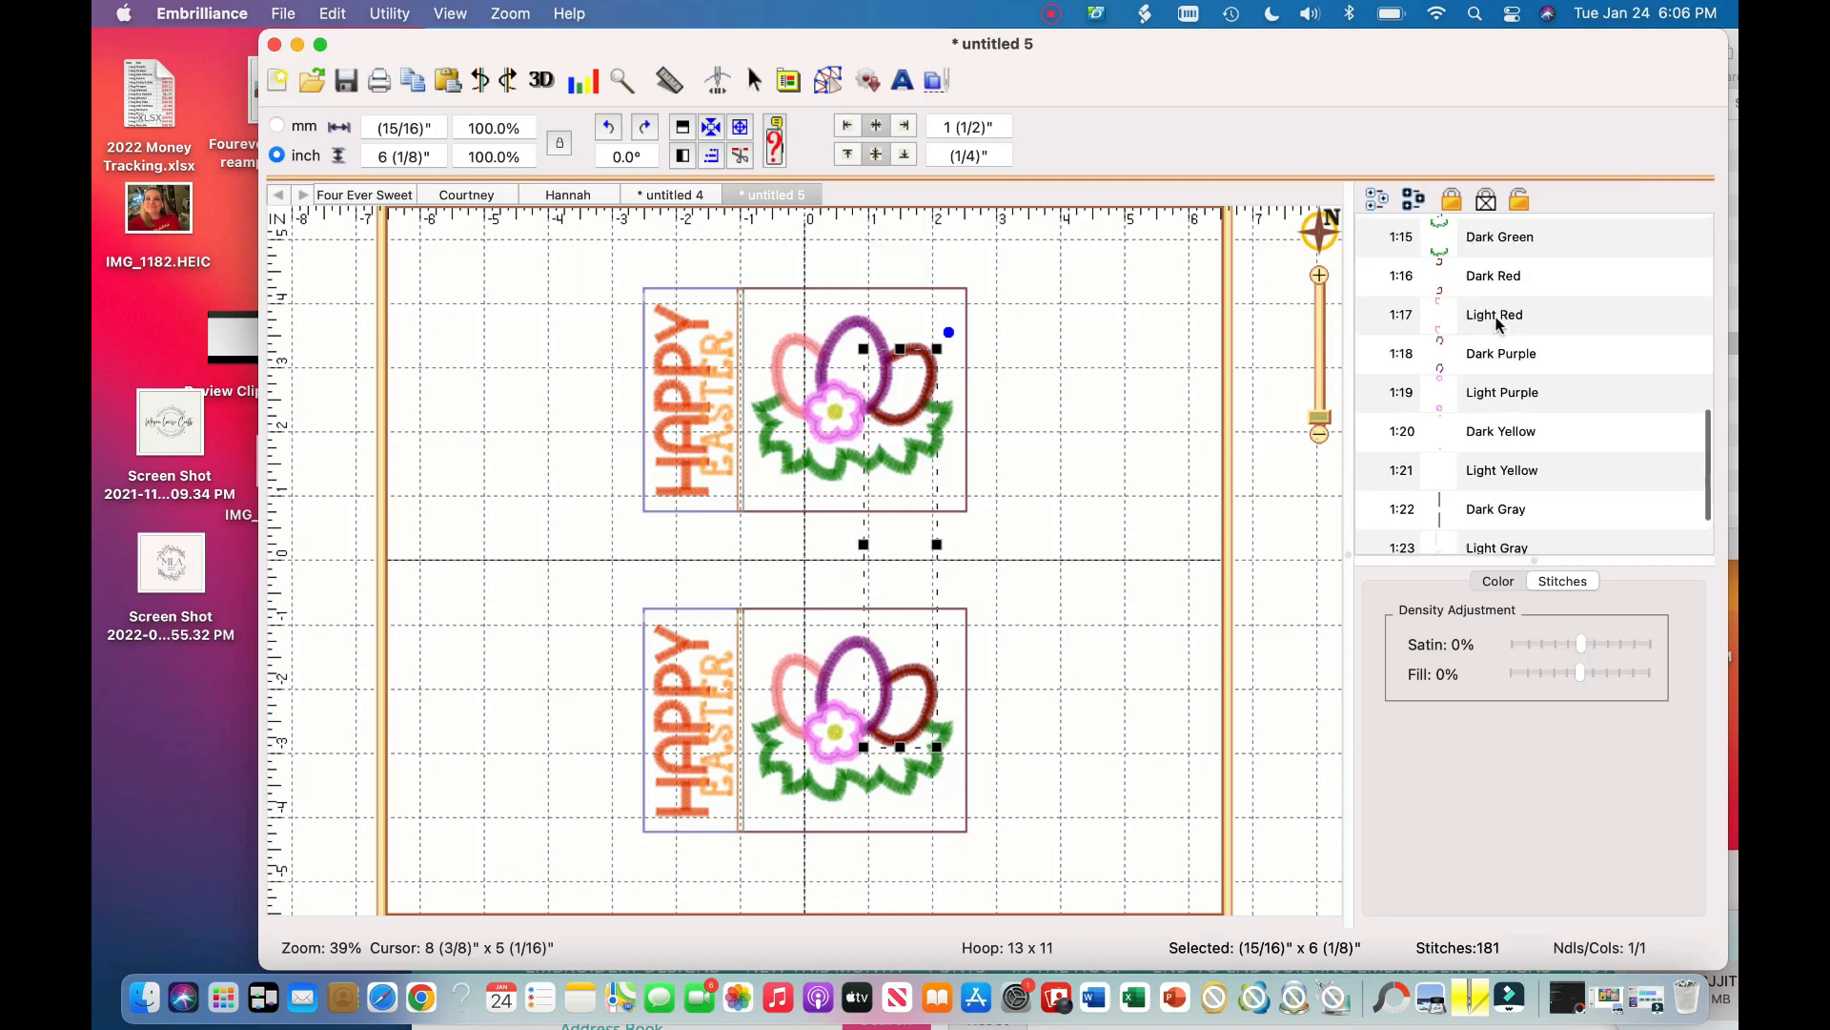
left_click(1502, 341)
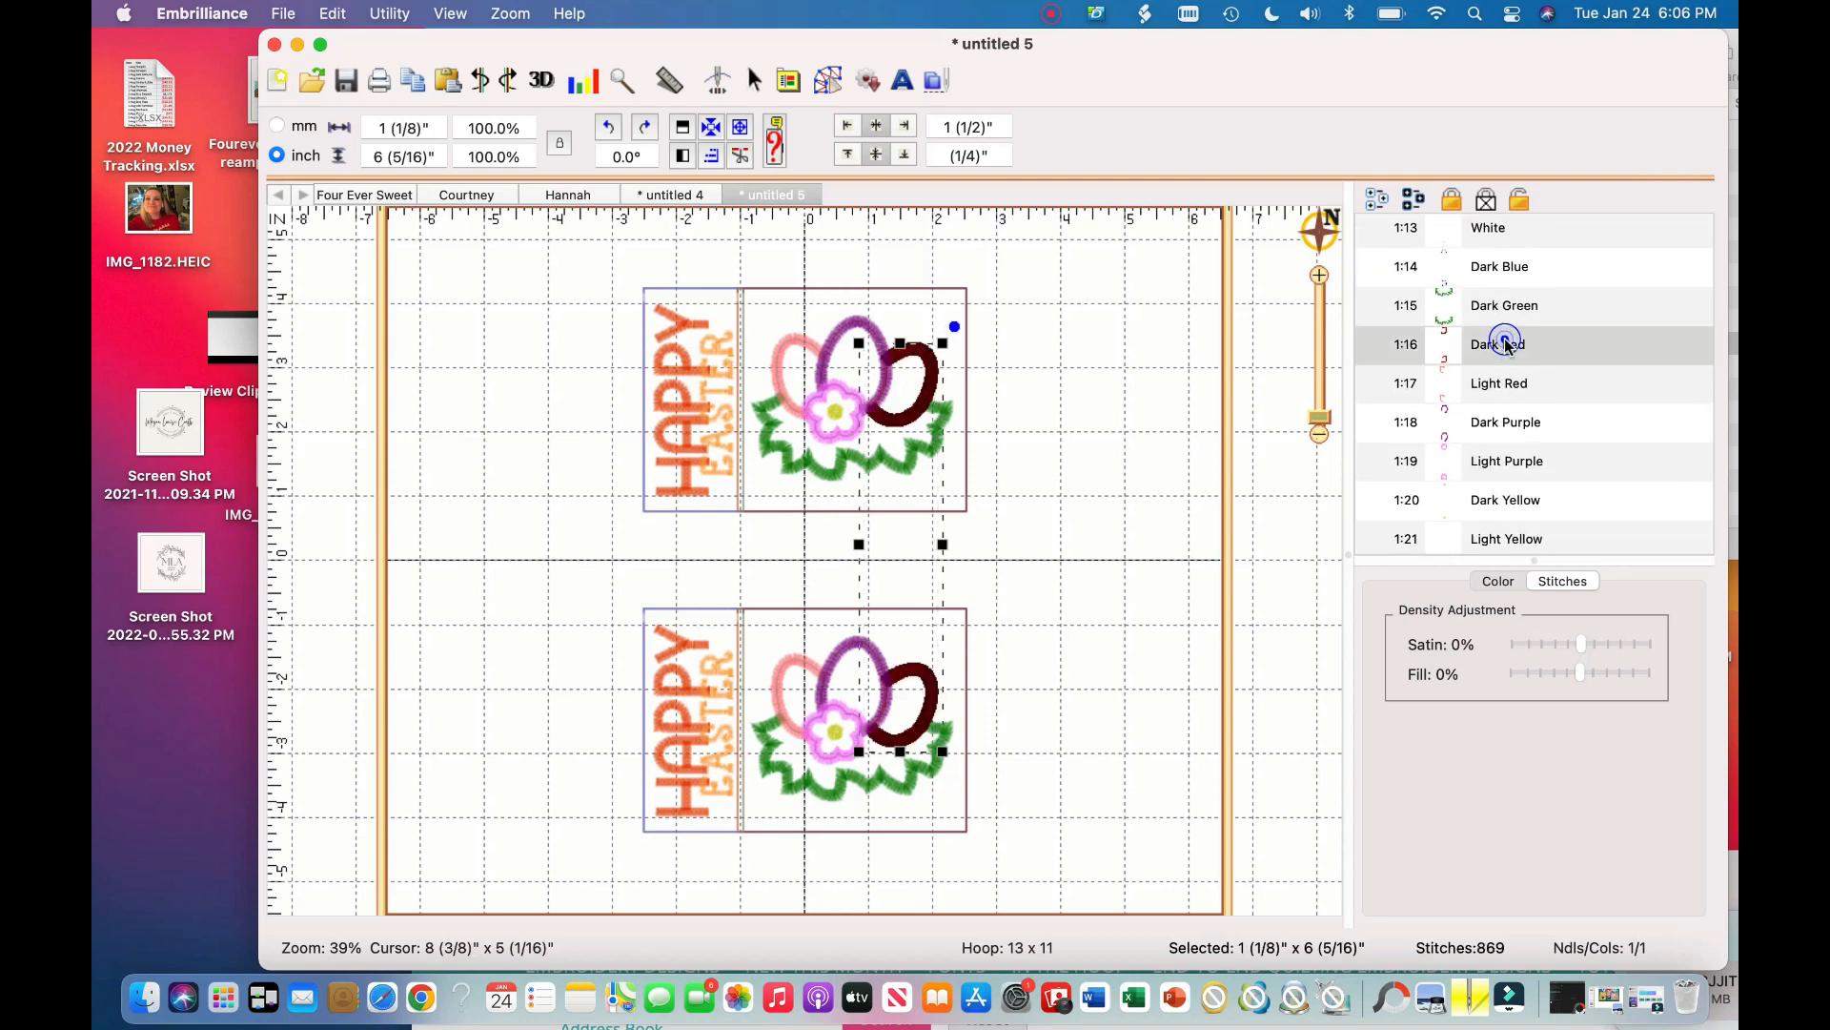
scroll(1508, 345, "down", 2)
scroll(1508, 345, "up", 1)
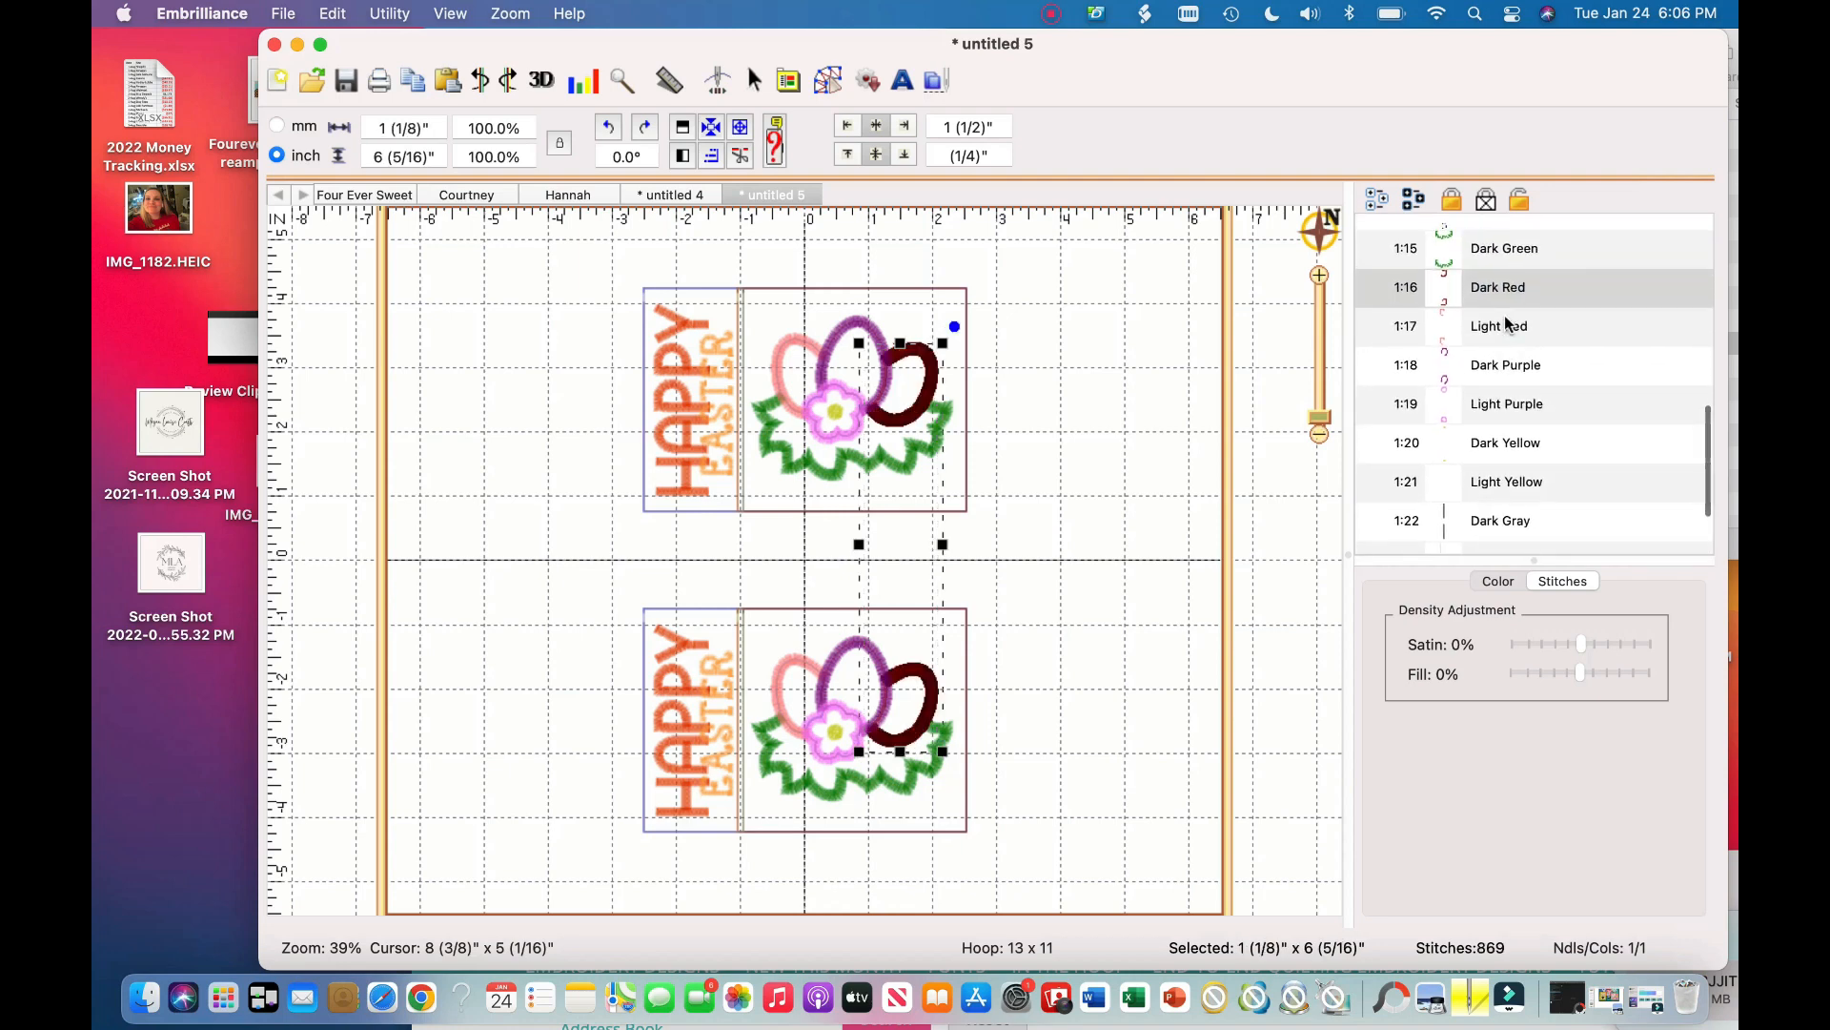
left_click(1507, 326)
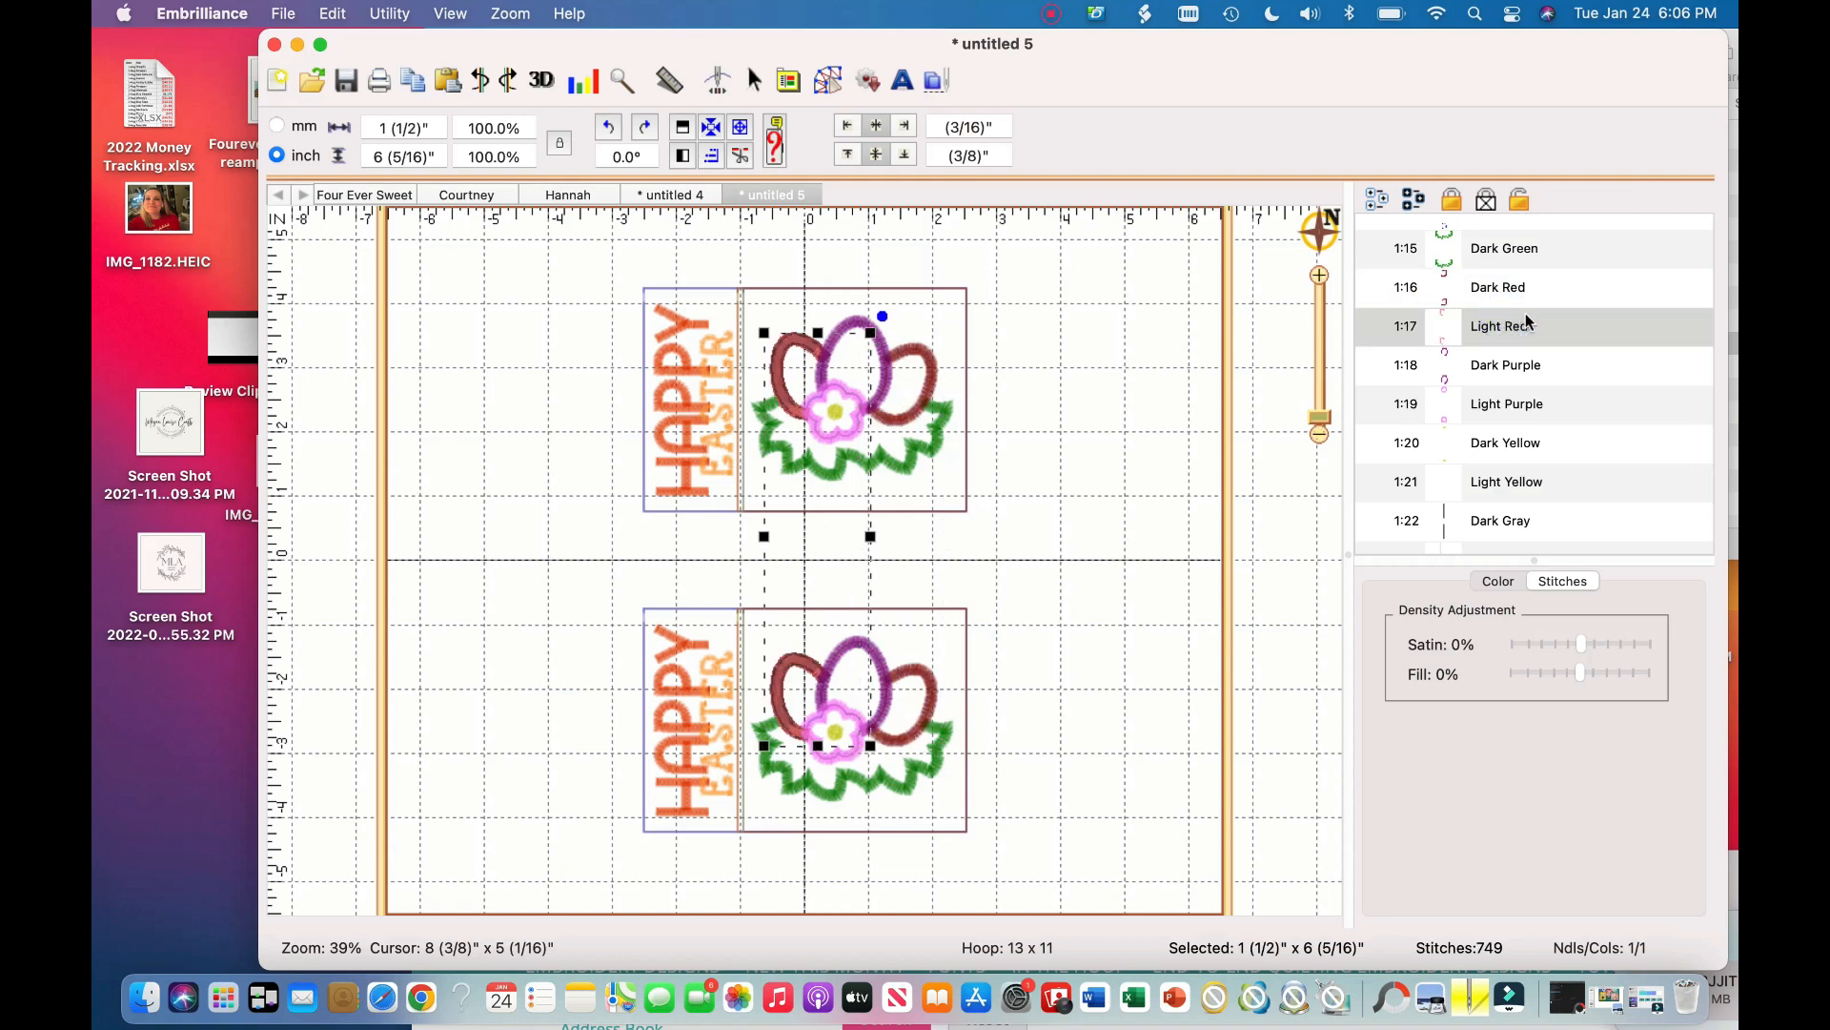
left_click(1082, 617)
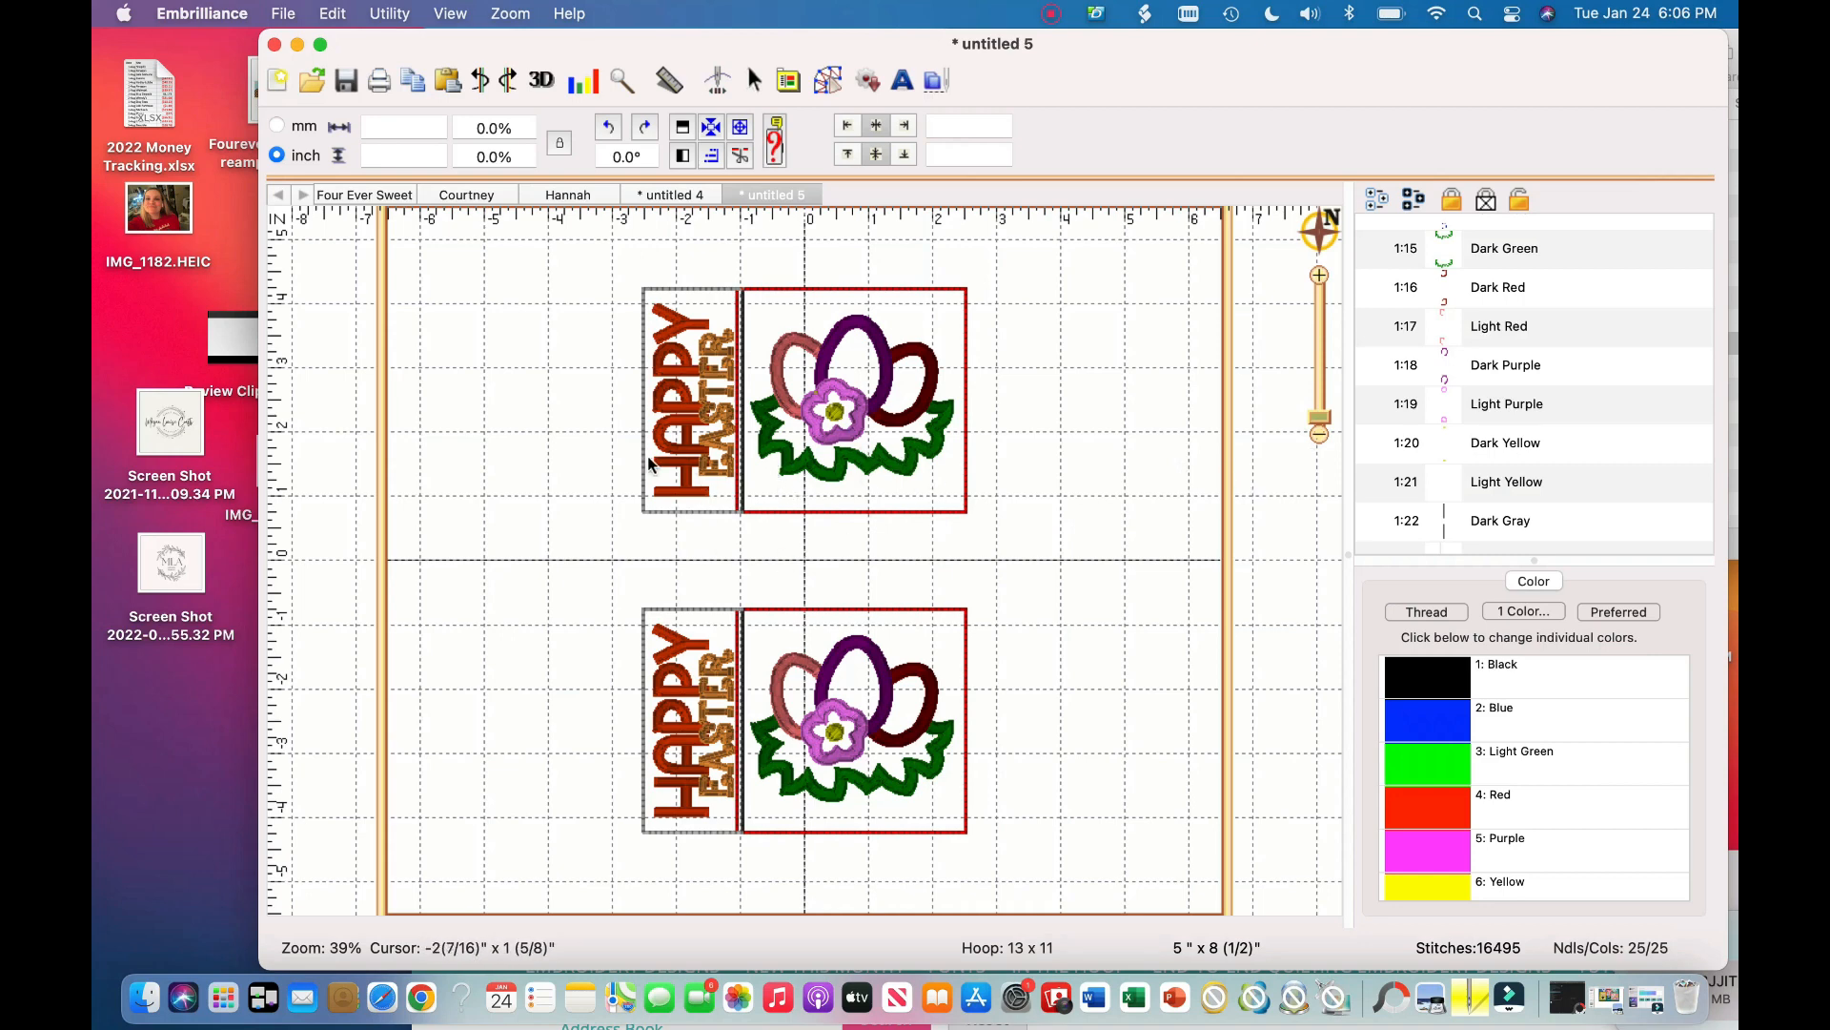
left_click(1320, 434)
left_click(1319, 274)
left_click(1053, 13)
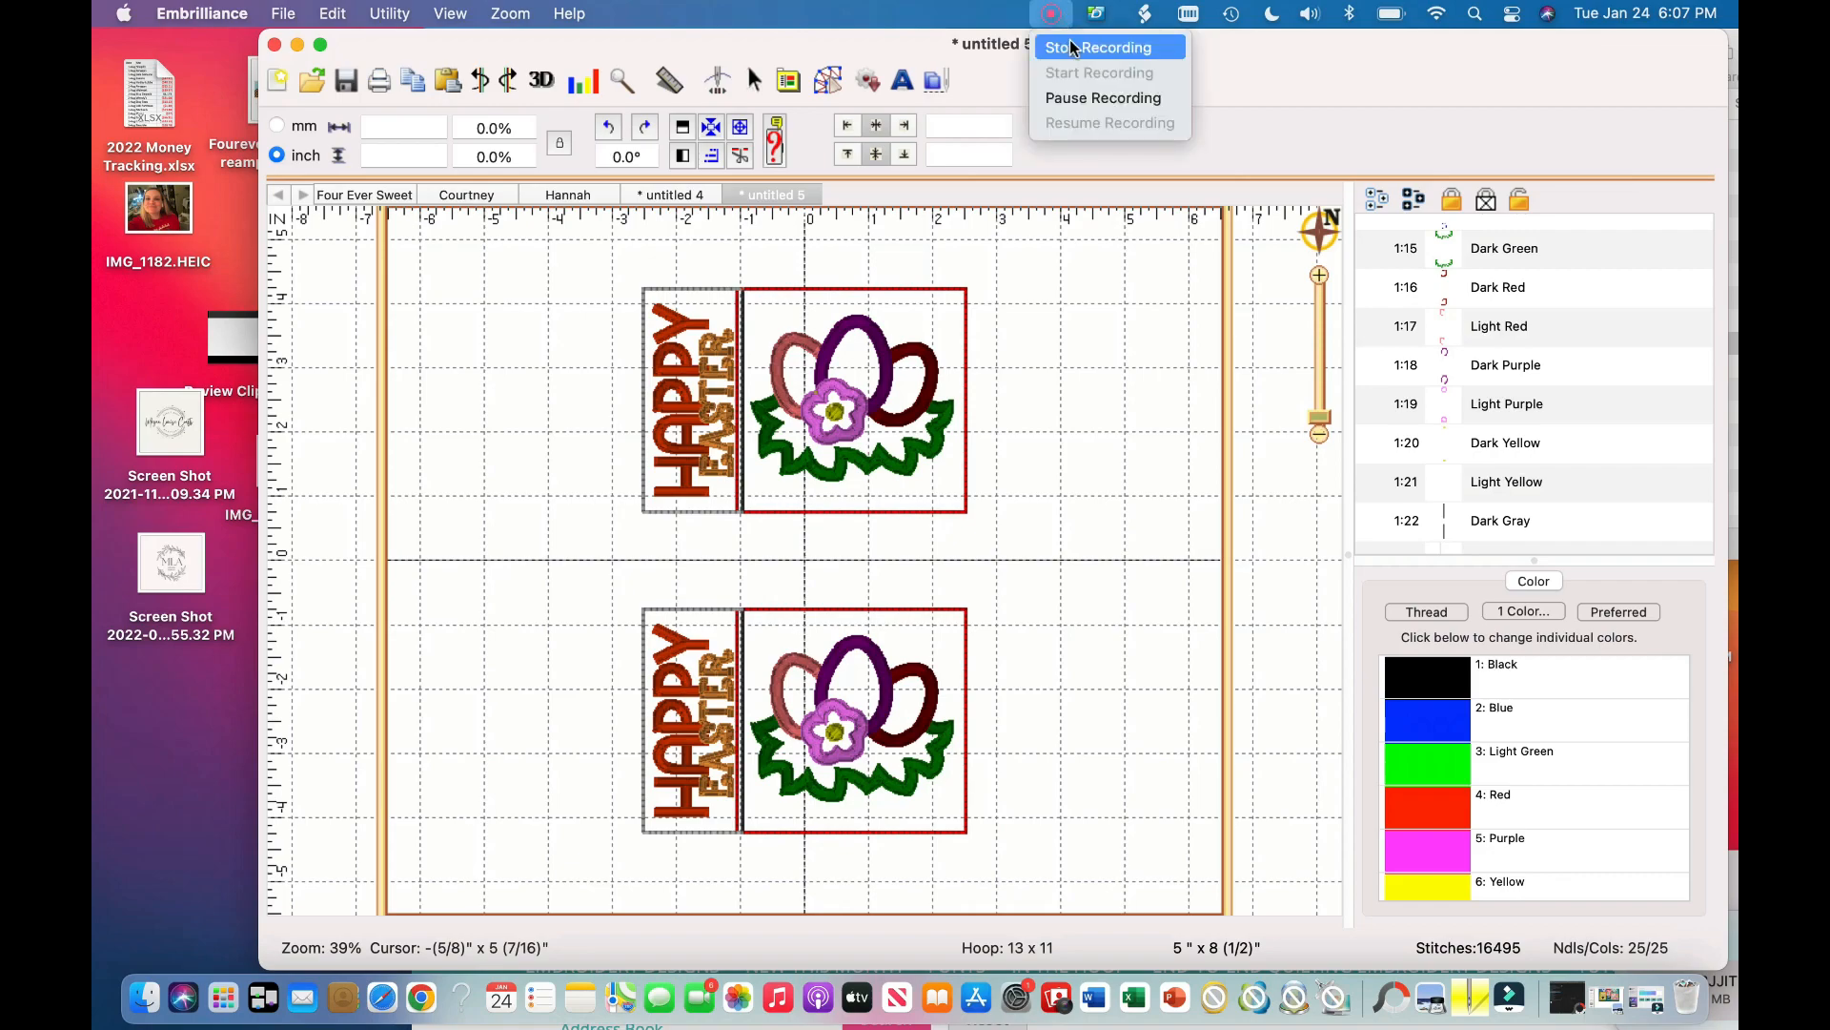
left_click(1071, 43)
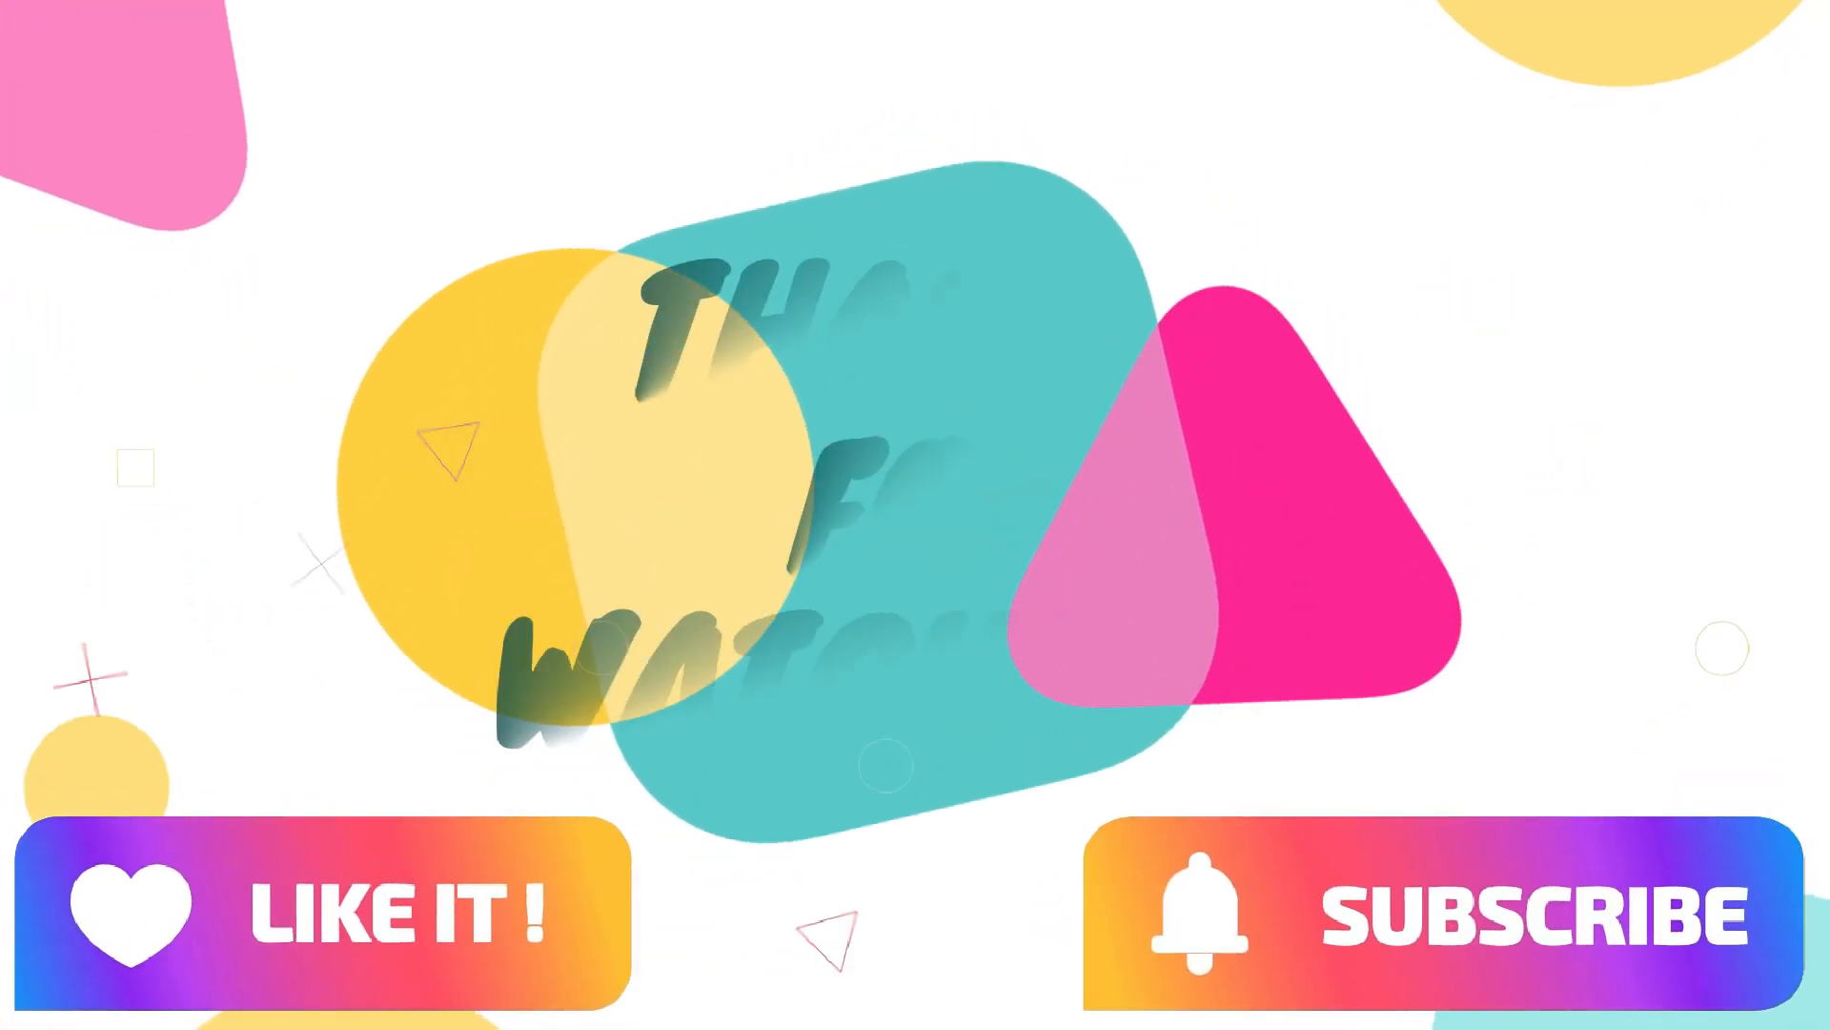